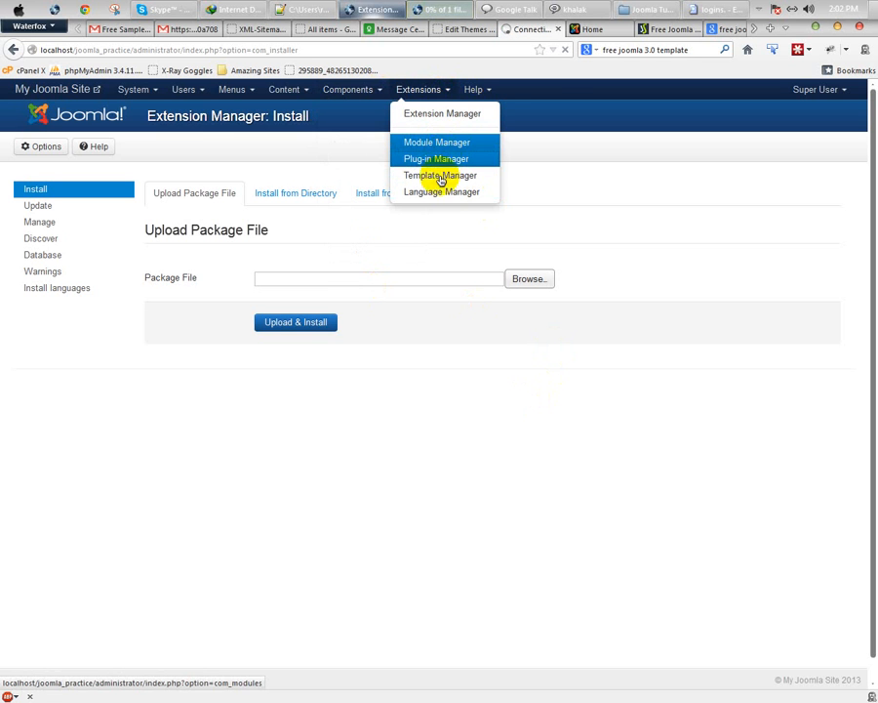
Step: Look at the Plug-in Manager list, and return to the Extension Manager's install page
left_click(436, 157)
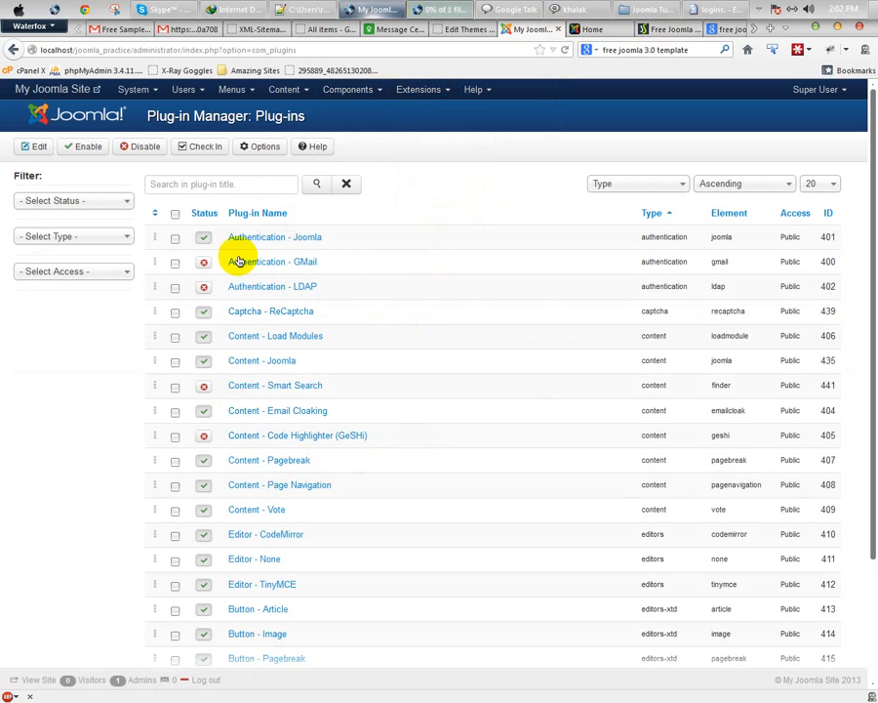
left_click(417, 95)
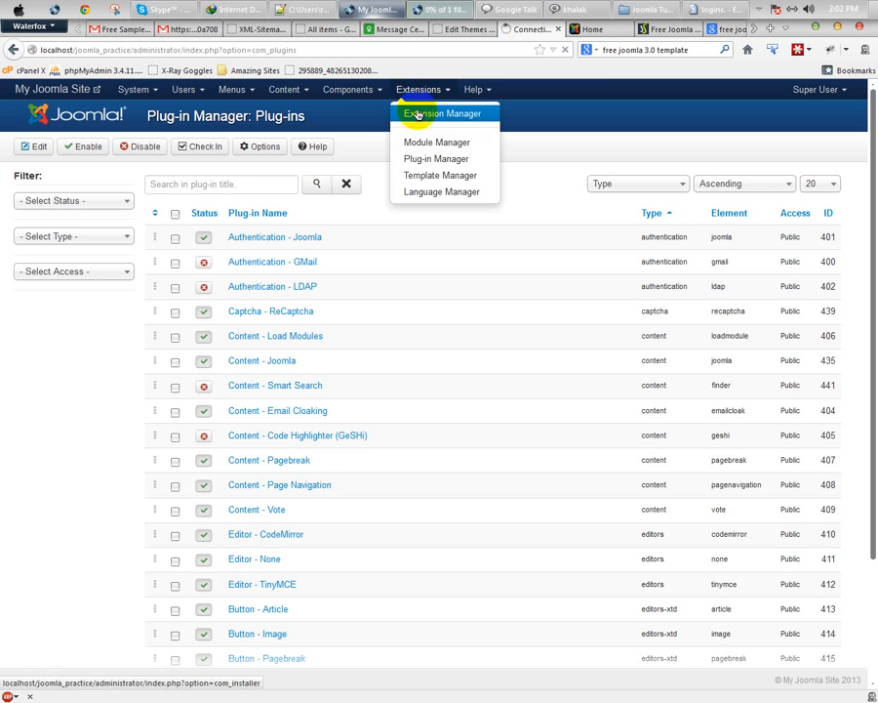
left_click(418, 115)
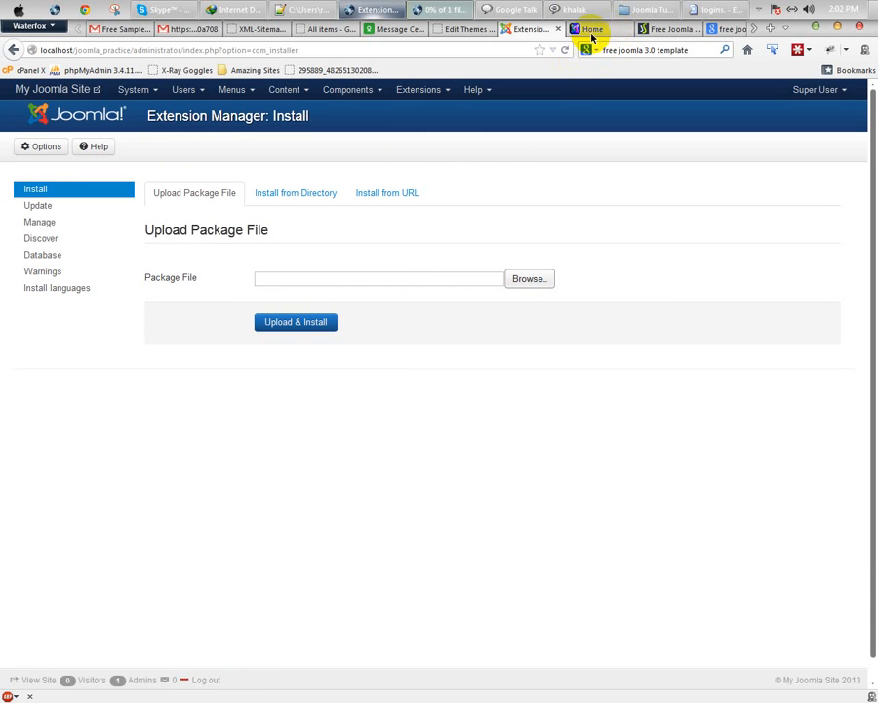
Step: Review the already open template sources: JoomlaSkins, the Google results for free joomla 3.0 template, JoomlaShine templates and the ProJoomExperts article
scroll(596, 34, "down", 2)
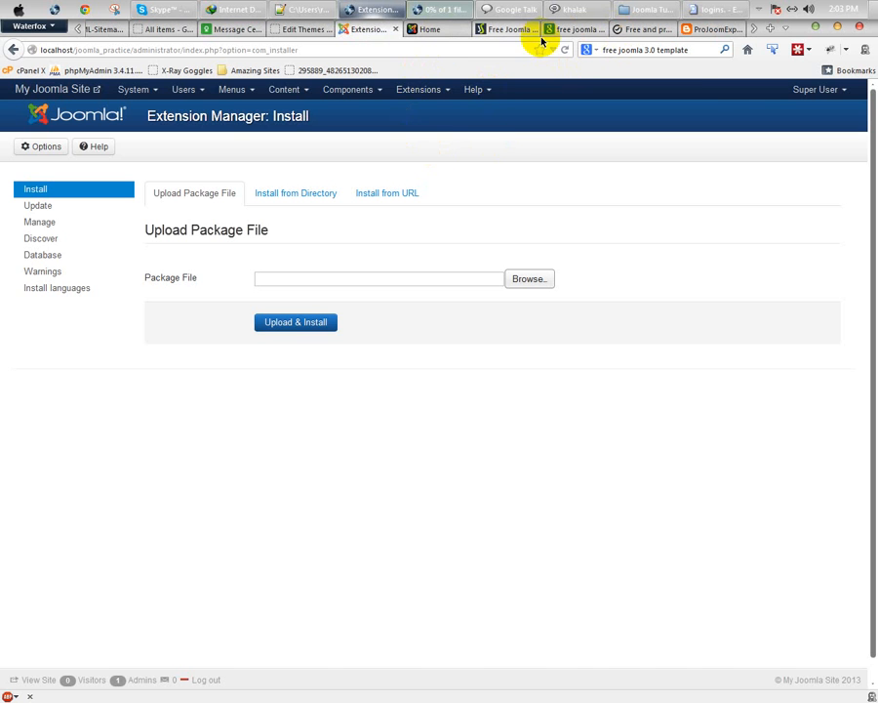
left_click(506, 30)
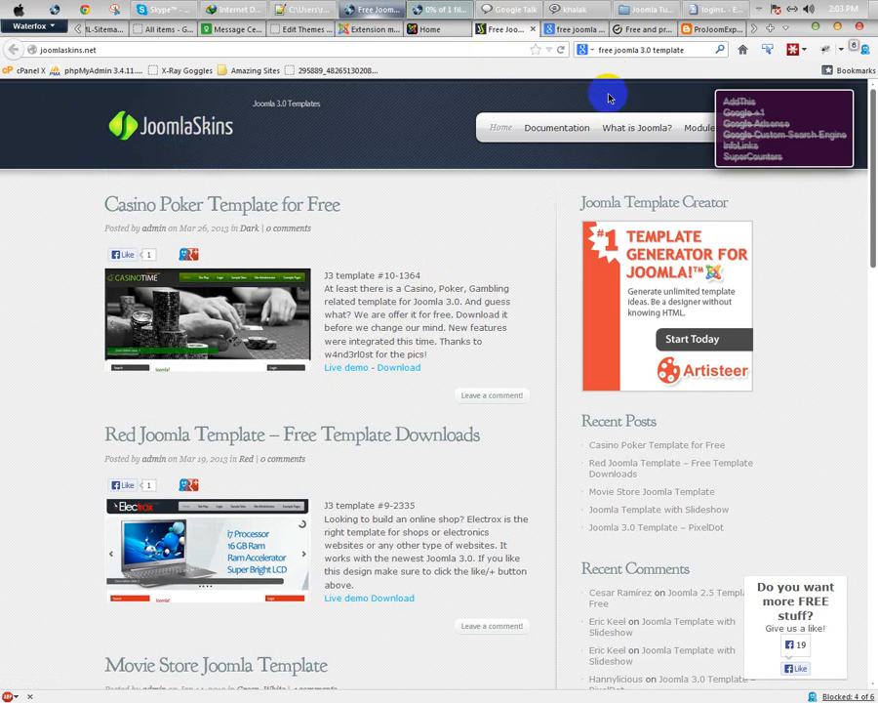
left_click(584, 30)
scroll(371, 312, "up", 5)
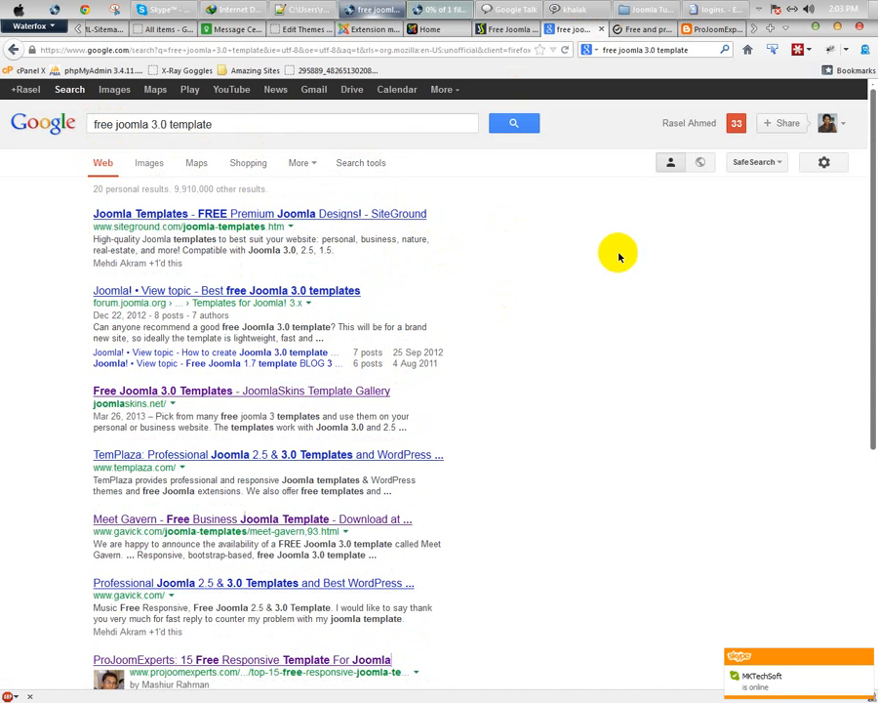
left_click(632, 30)
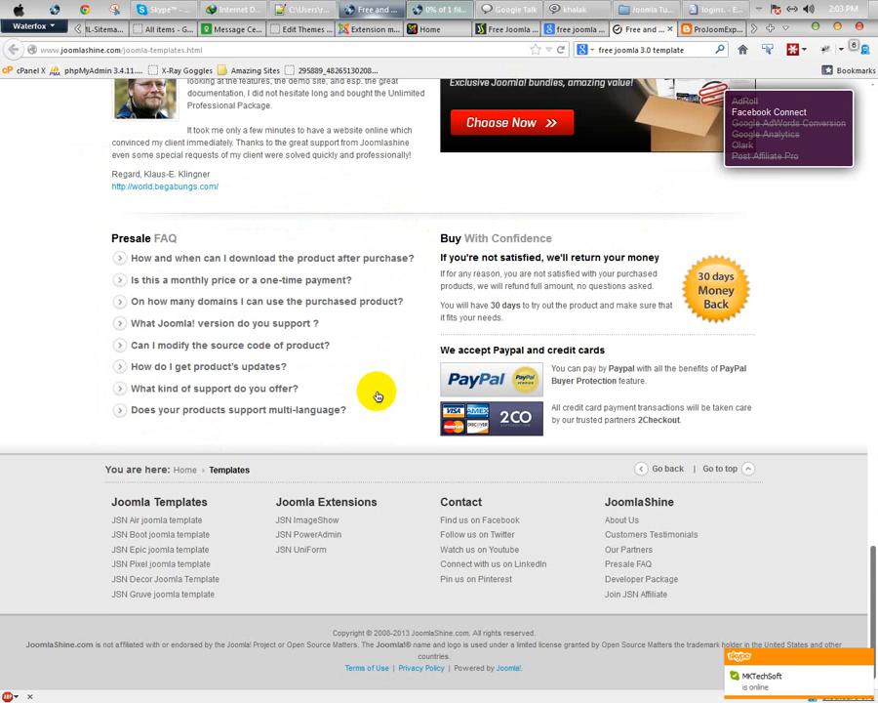
scroll(374, 393, "up", 5)
scroll(376, 395, "up", 15)
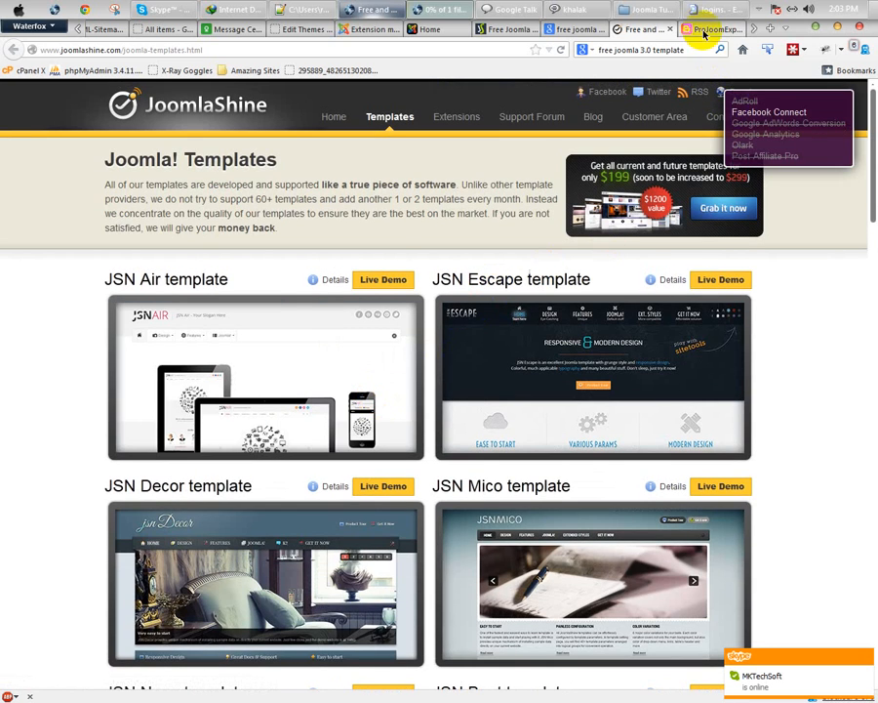
left_click(705, 31)
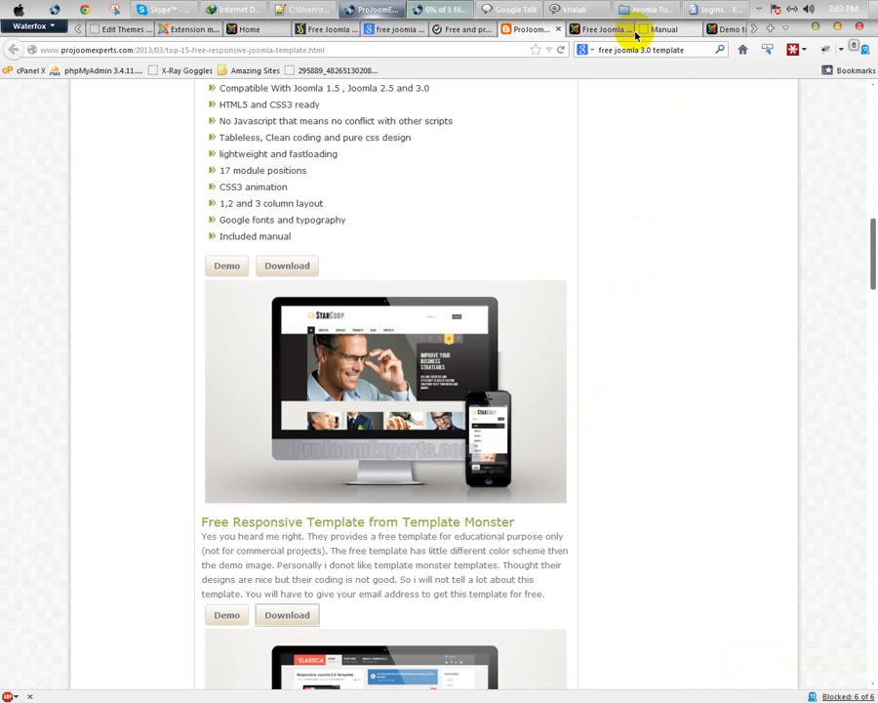
Step: Examine the JoomSpirit 76 free template's product page, including its compatibility labels and feature descriptions
left_click(566, 32)
scroll(508, 394, "down", 1)
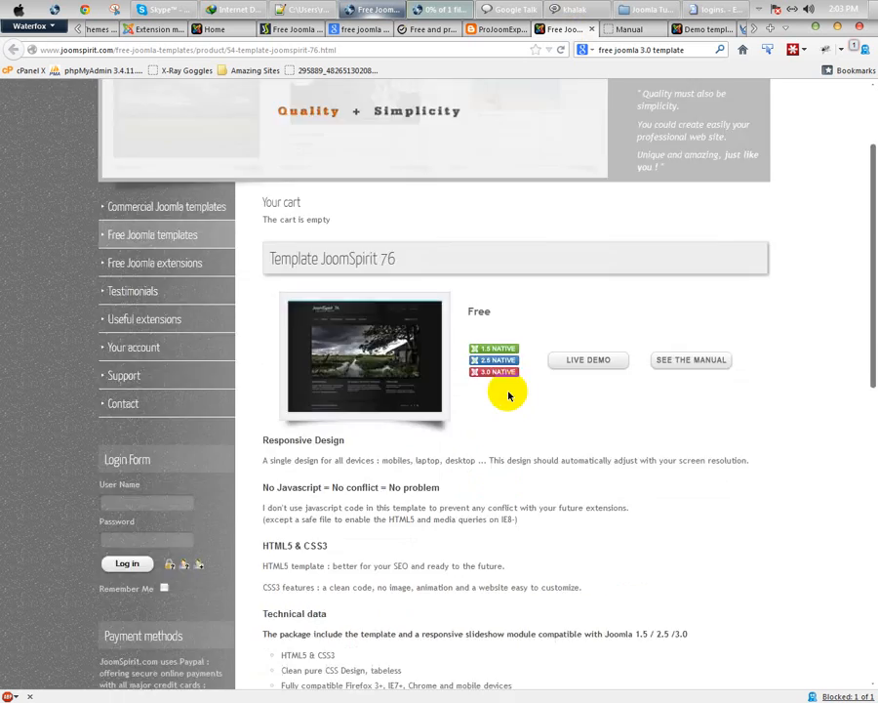
scroll(513, 379, "down", 2)
scroll(419, 314, "up", 2)
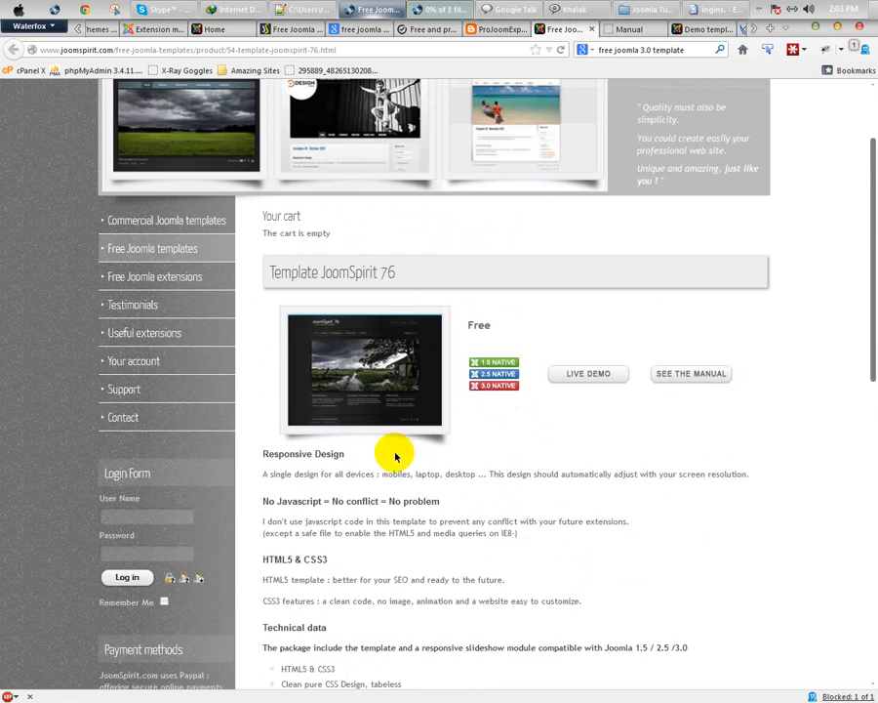
scroll(556, 422, "up", 1)
Step: Examine the JoomSpirit 76 live demo, including its Features submenu, slideshow, content columns and footer
left_click(622, 29)
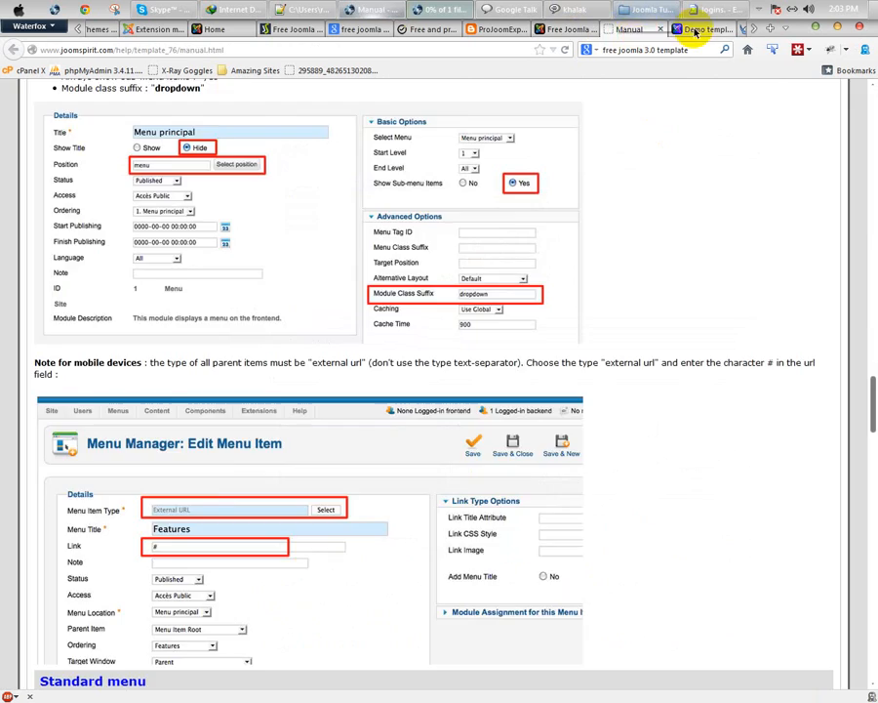
left_click(696, 30)
mouse_move(195, 198)
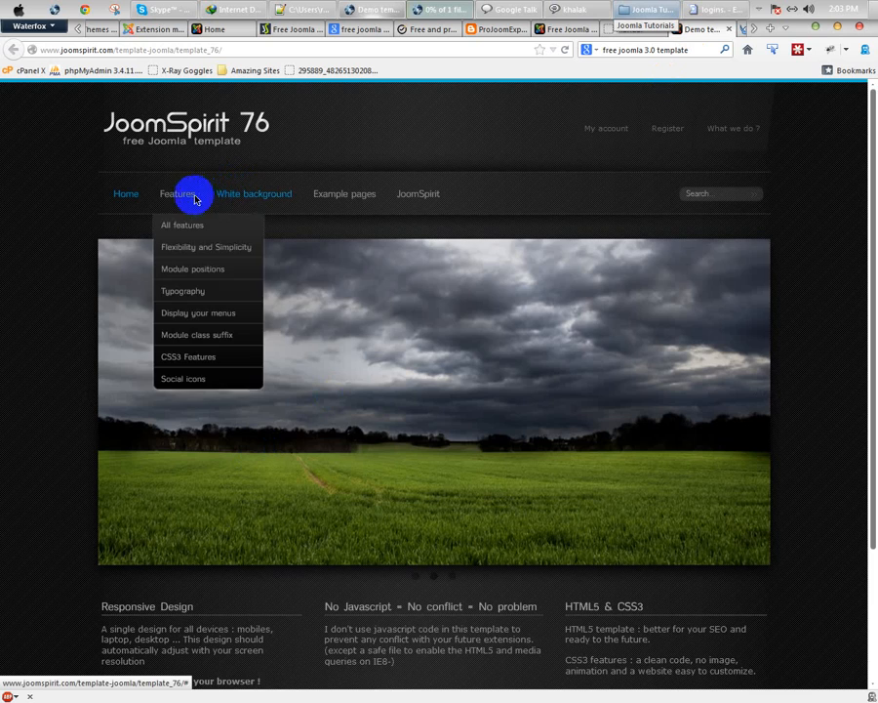
scroll(470, 530, "down", 1)
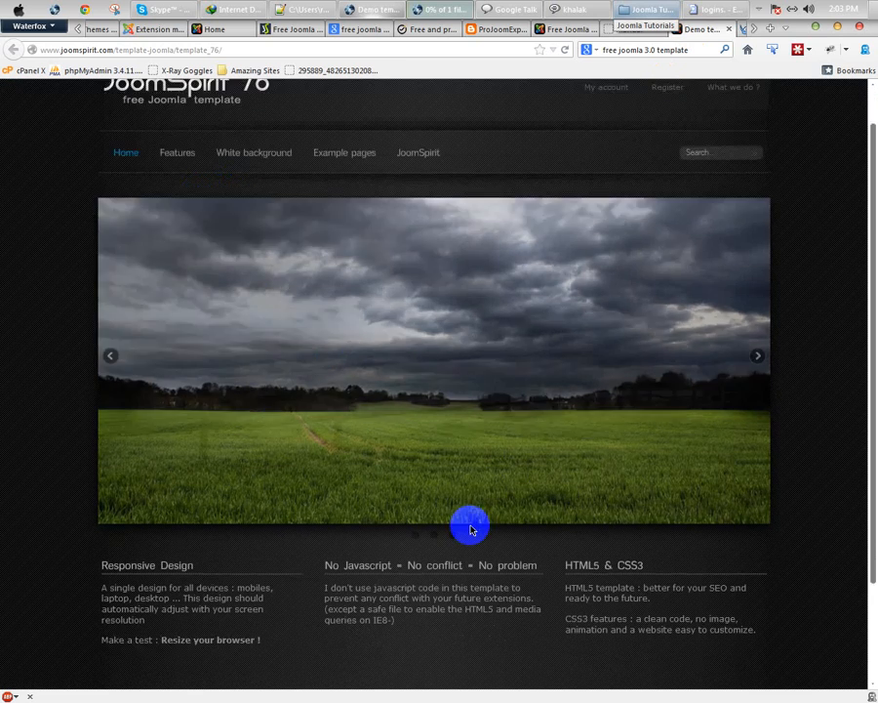
scroll(470, 530, "down", 3)
scroll(469, 523, "up", 4)
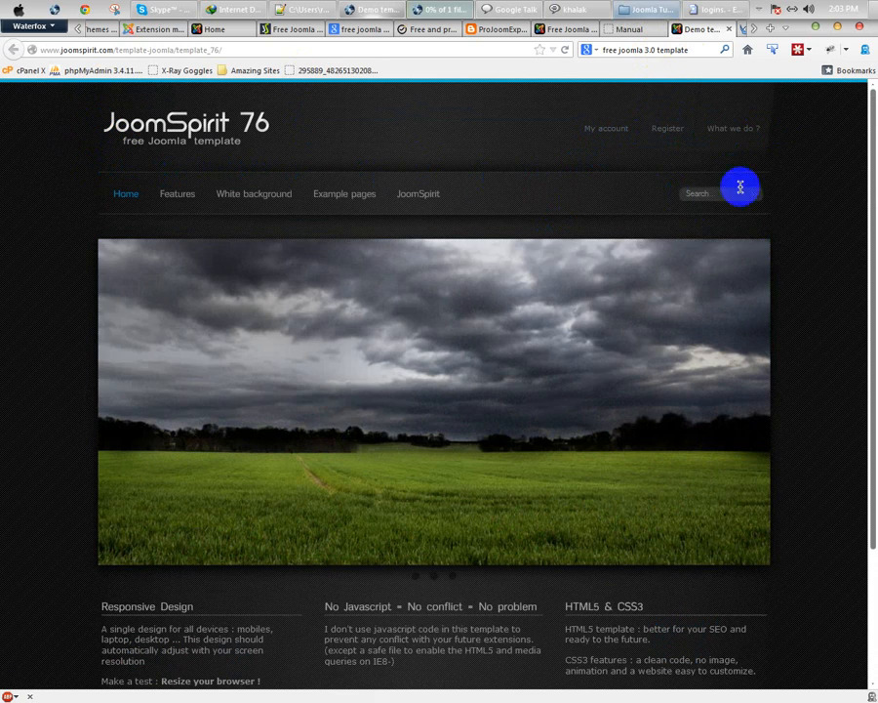
scroll(312, 434, "down", 3)
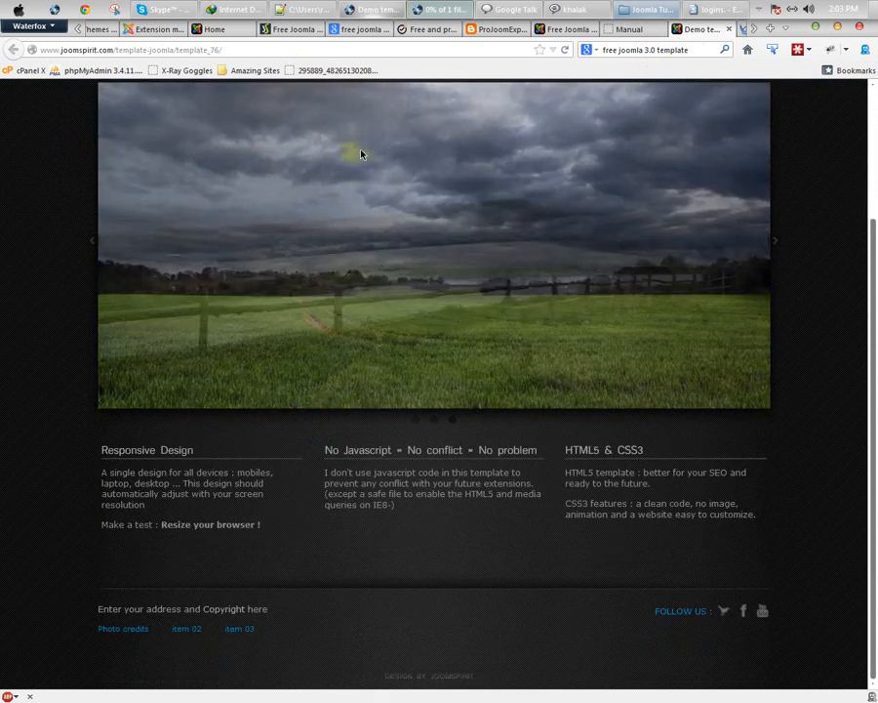
scroll(333, 525, "up", 2)
scroll(292, 435, "down", 2)
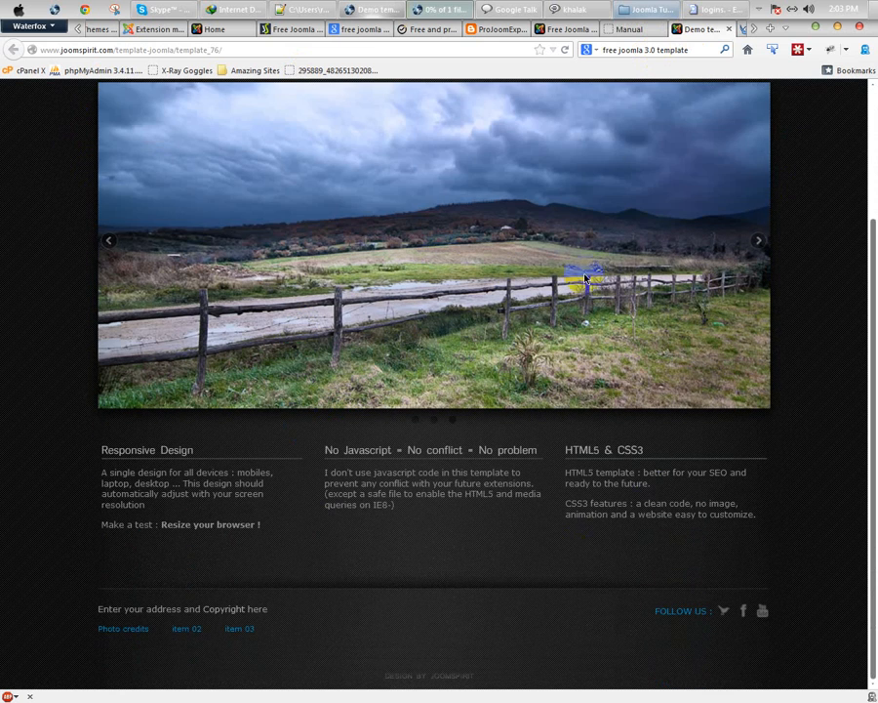
Step: Find the module positions diagram in the JoomSpirit 76 manual and study its layout
left_click(624, 28)
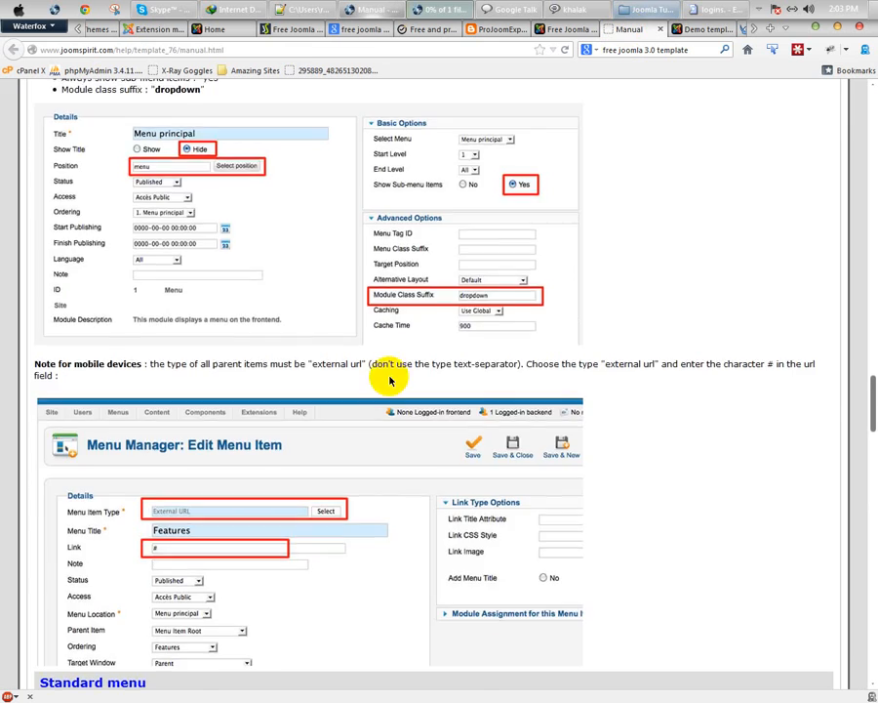
scroll(388, 378, "up", 15)
scroll(388, 379, "down", 8)
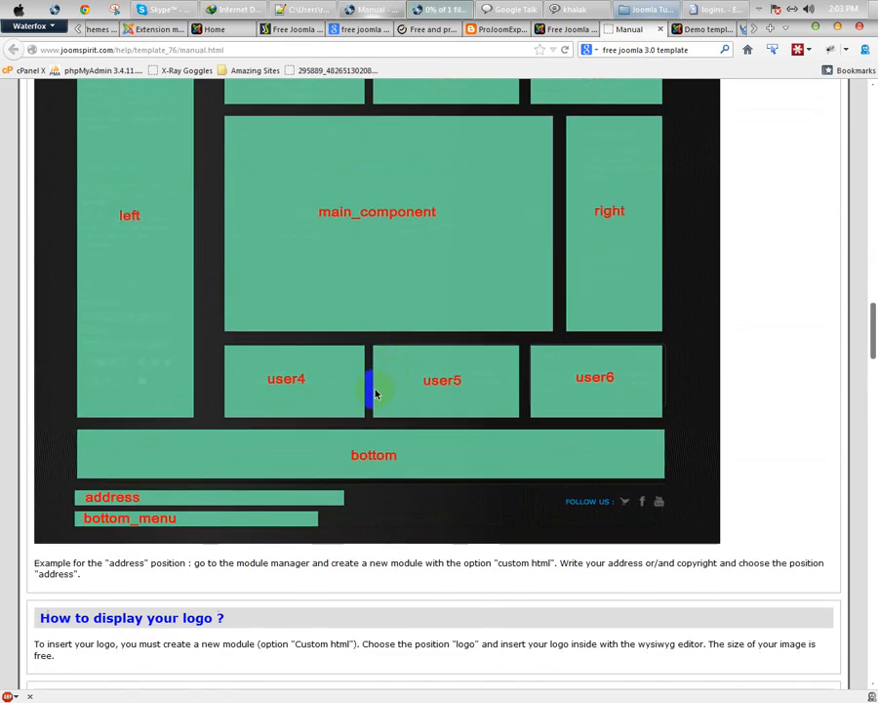
scroll(375, 394, "up", 4)
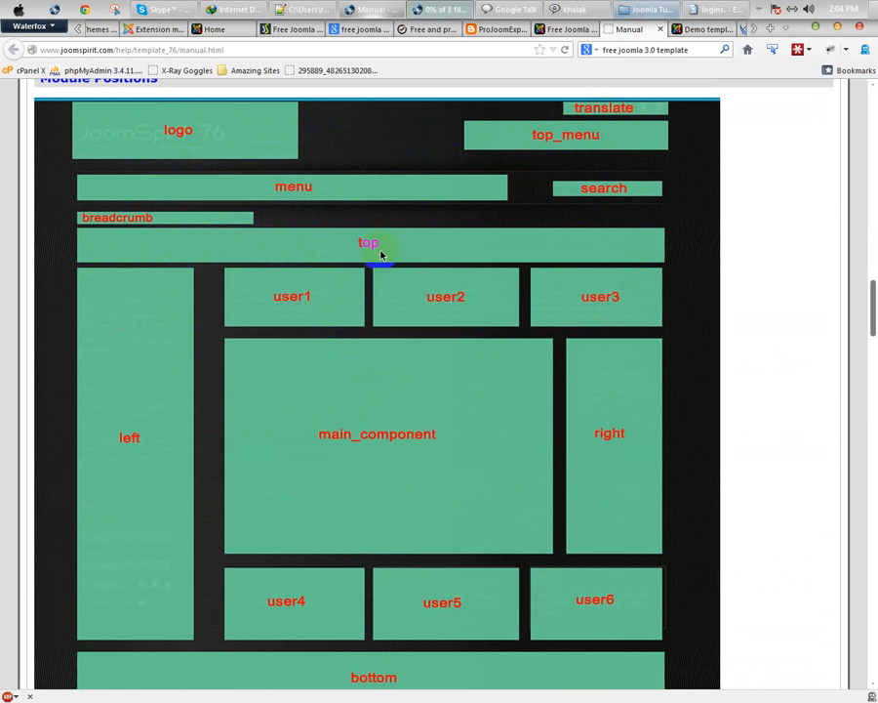
Step: Compare the JoomSpirit 76 product page and demo with the manual's module positions diagram, down to the bottom positions
left_click(561, 28)
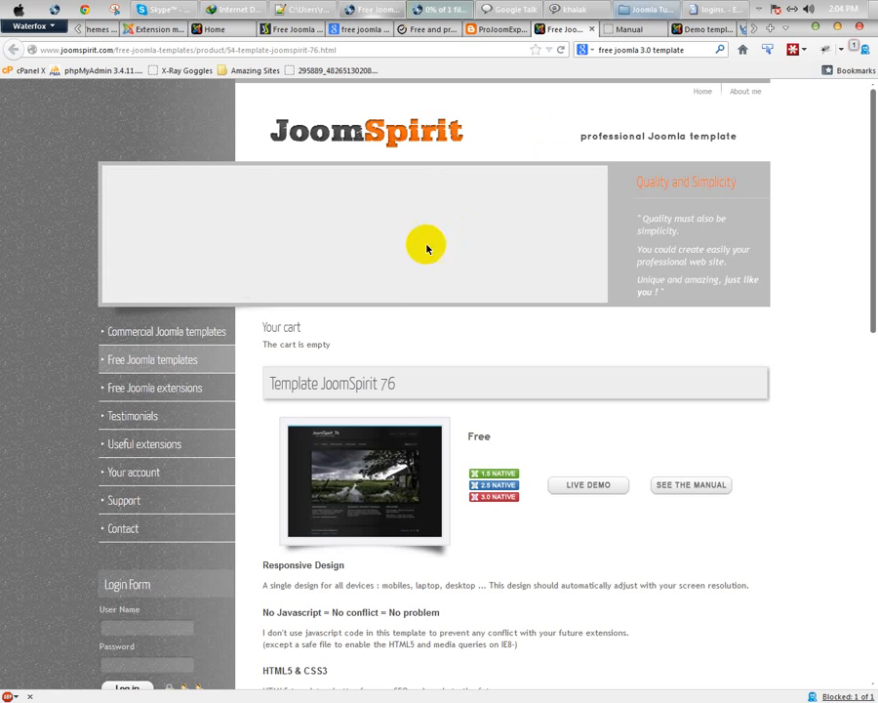
left_click(713, 30)
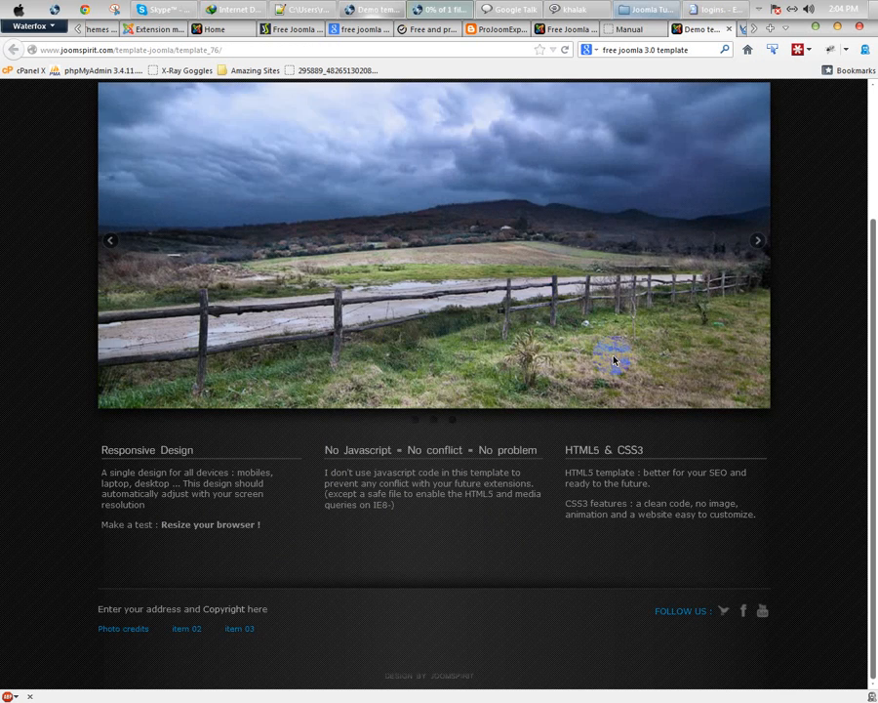
left_click(635, 33)
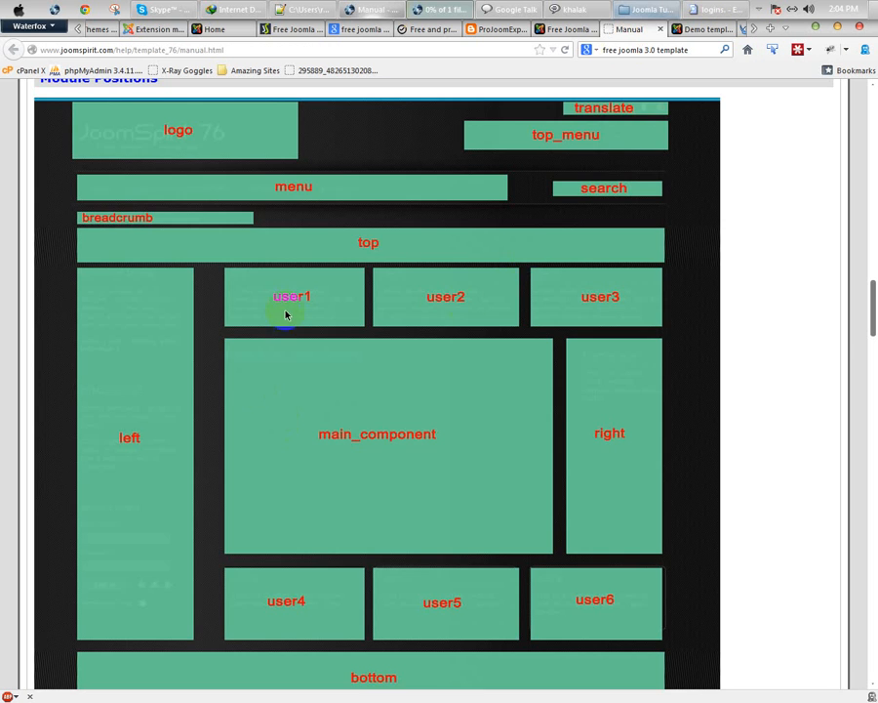
scroll(344, 566, "down", 3)
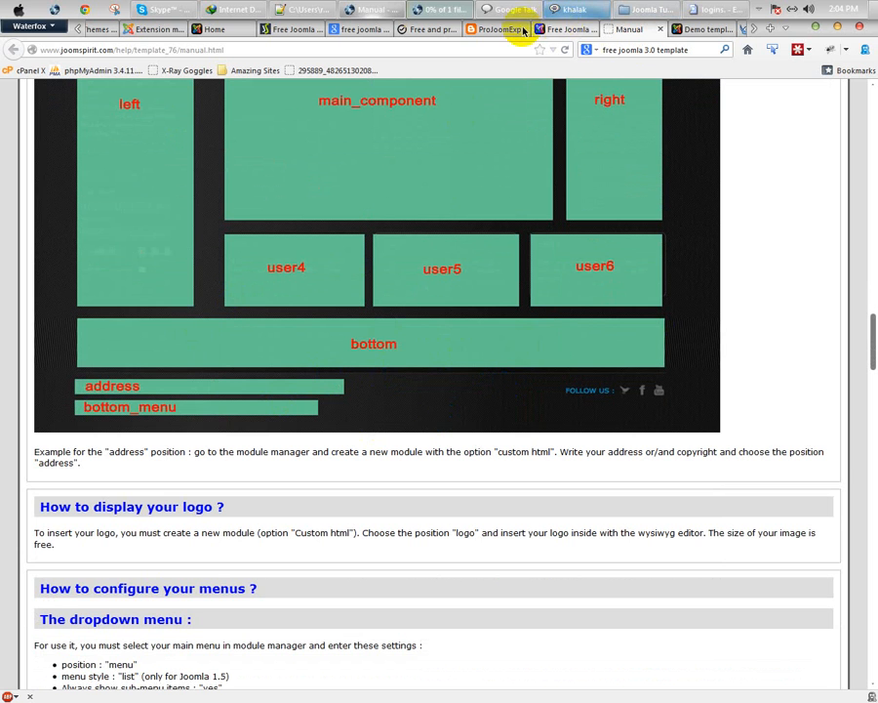
Step: Cancel the paused free_joomla-templates_ptc14i87sis48jog.zip download and open the downloaded joomspirit76_unzip_first.zip archive
left_click(423, 8)
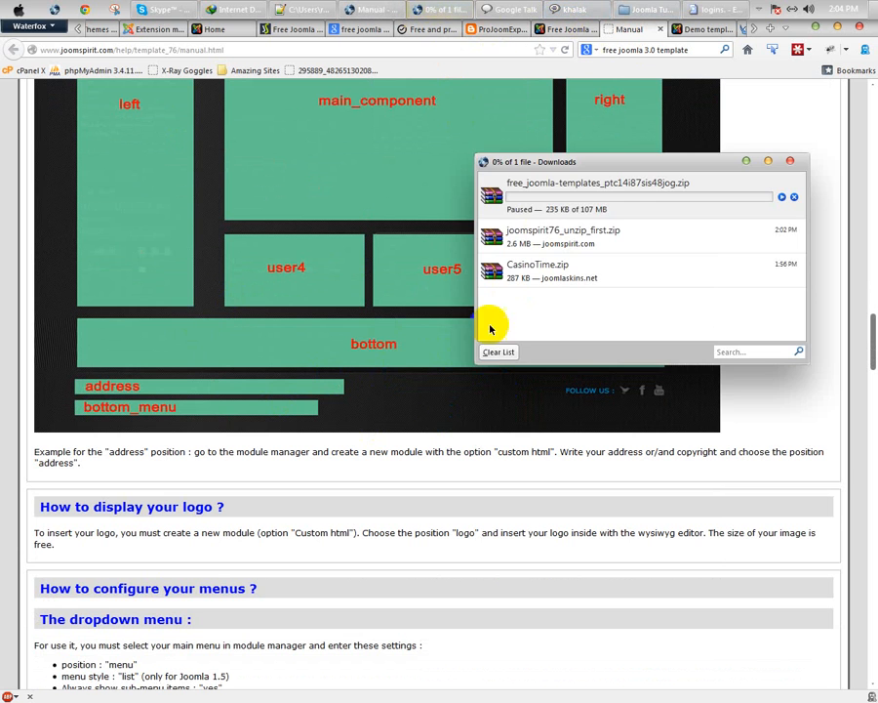
left_click(793, 197)
left_click(527, 224)
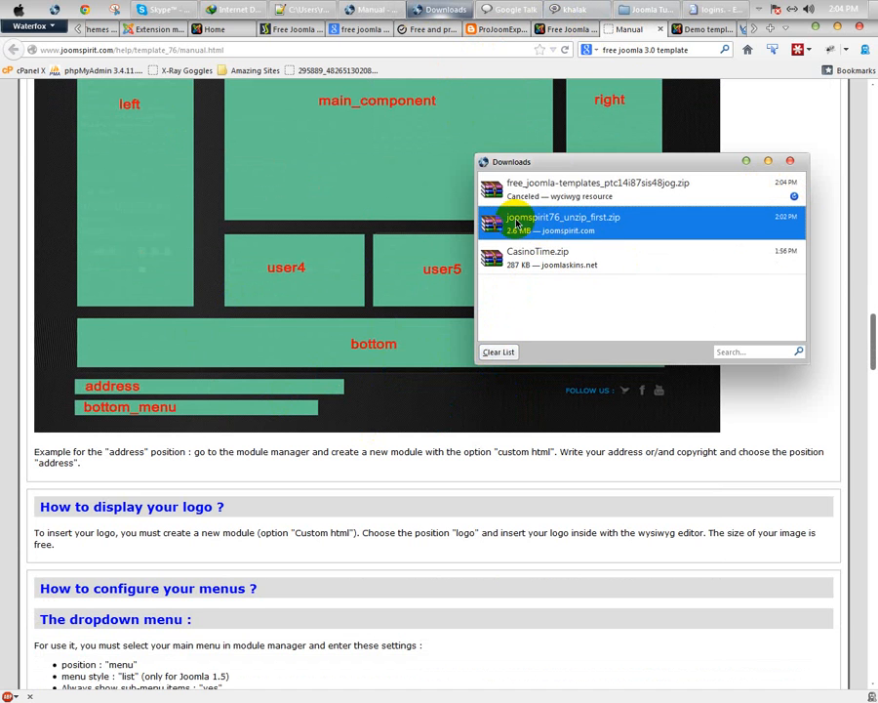
right_click(591, 229)
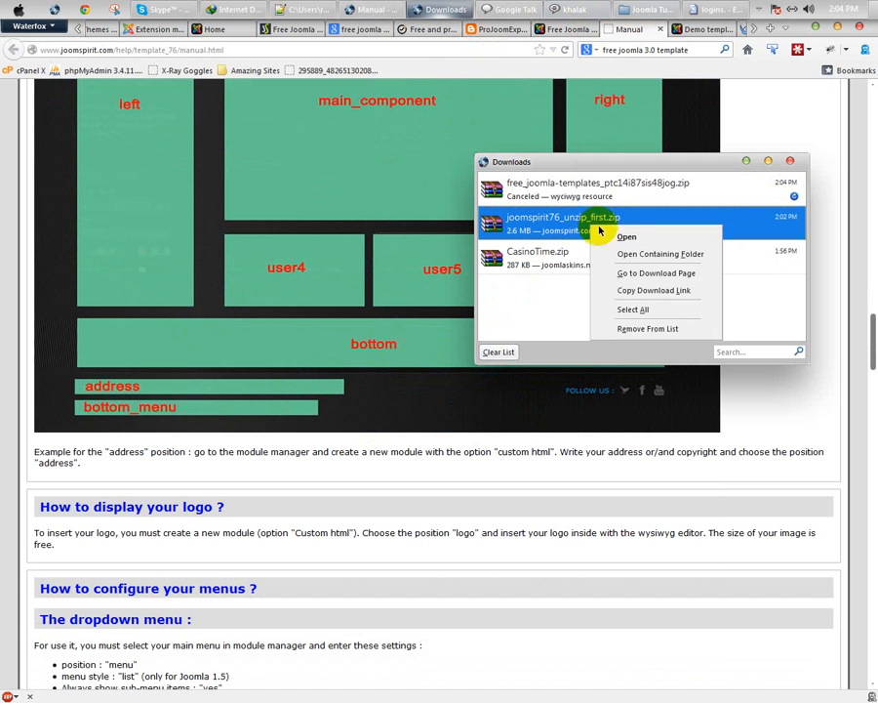
left_click(625, 238)
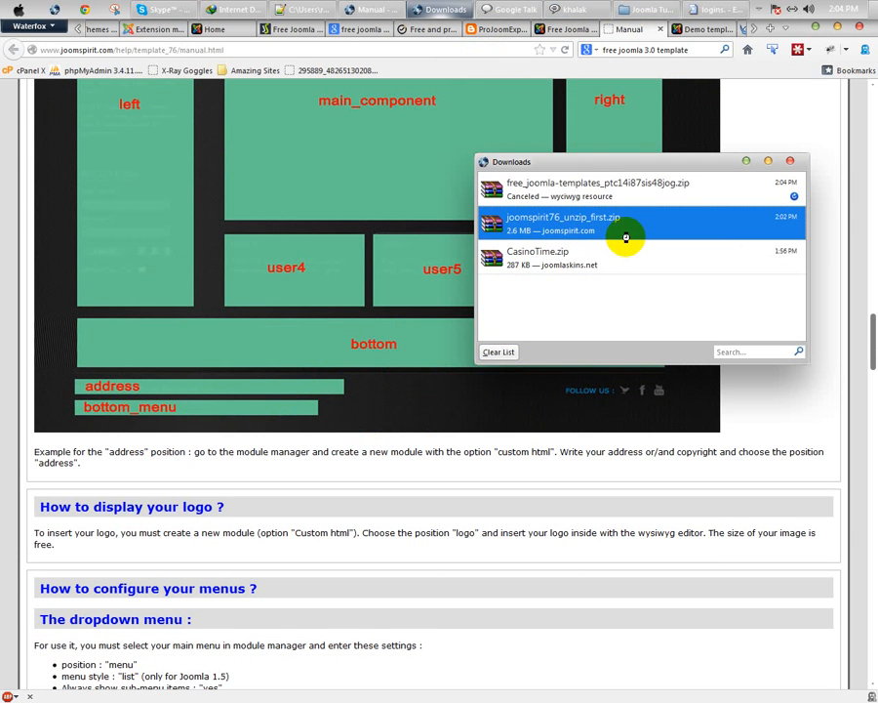
Step: Extract the joomspirit76_unzip_first folder from the archive into the Joomla Tutorials folder and open the extracted folder
left_click(646, 8)
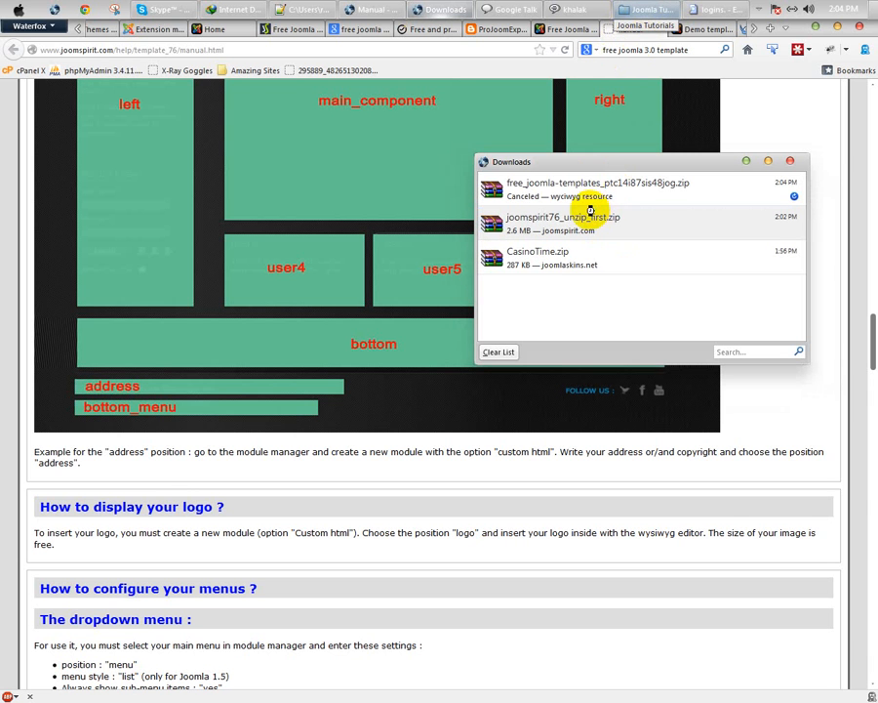
left_click(648, 12)
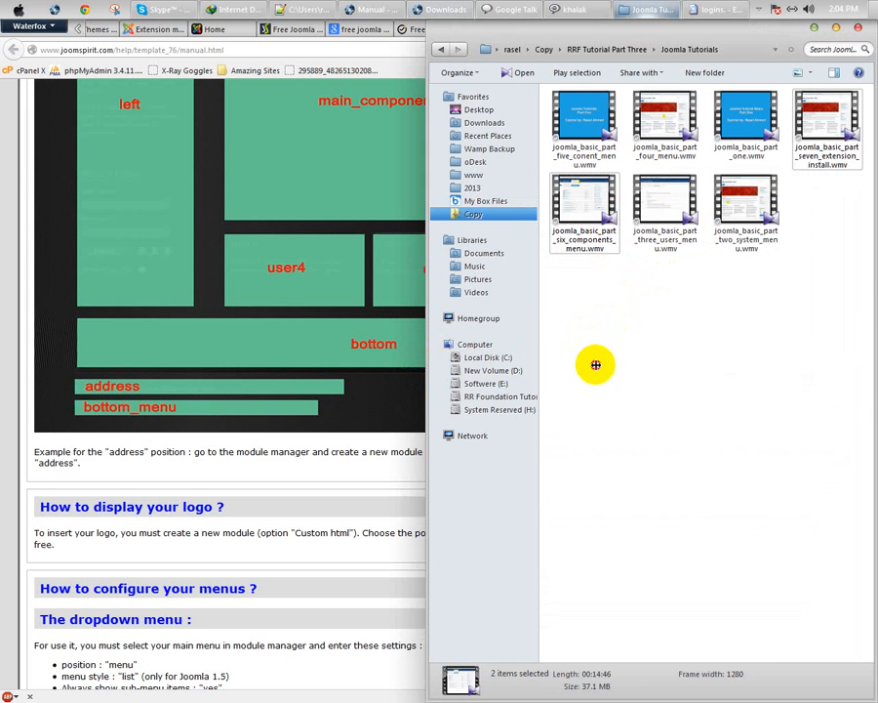
left_click_drag(595, 366, 598, 365)
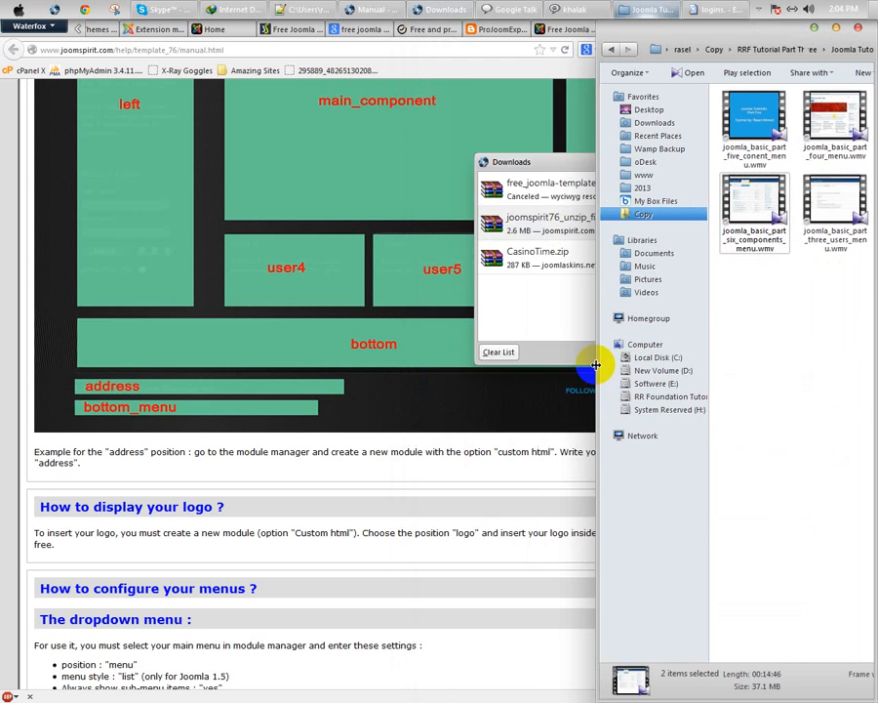
double_click(546, 227)
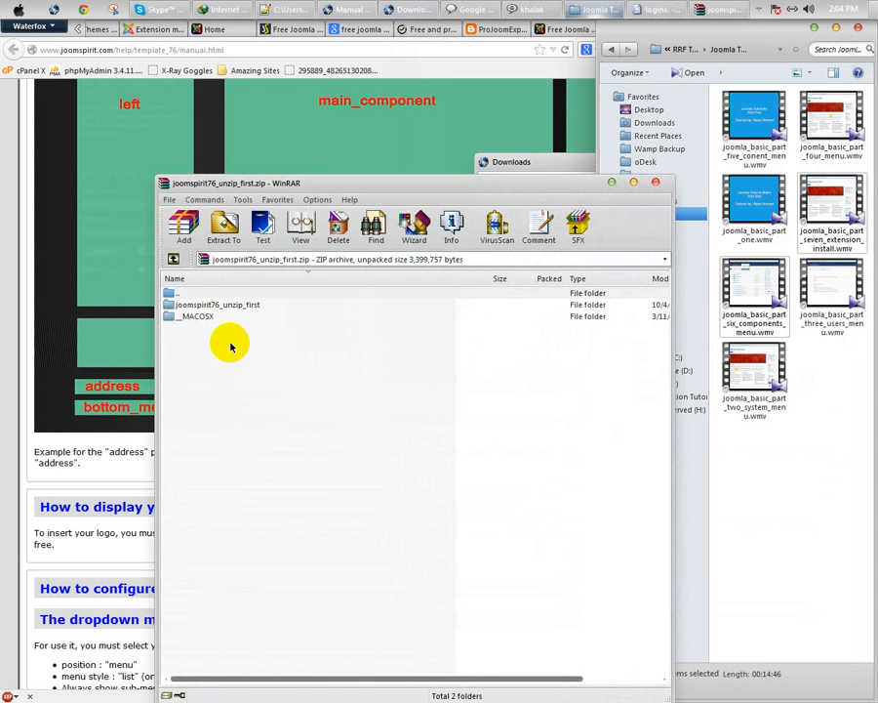
left_click_drag(230, 306, 793, 540)
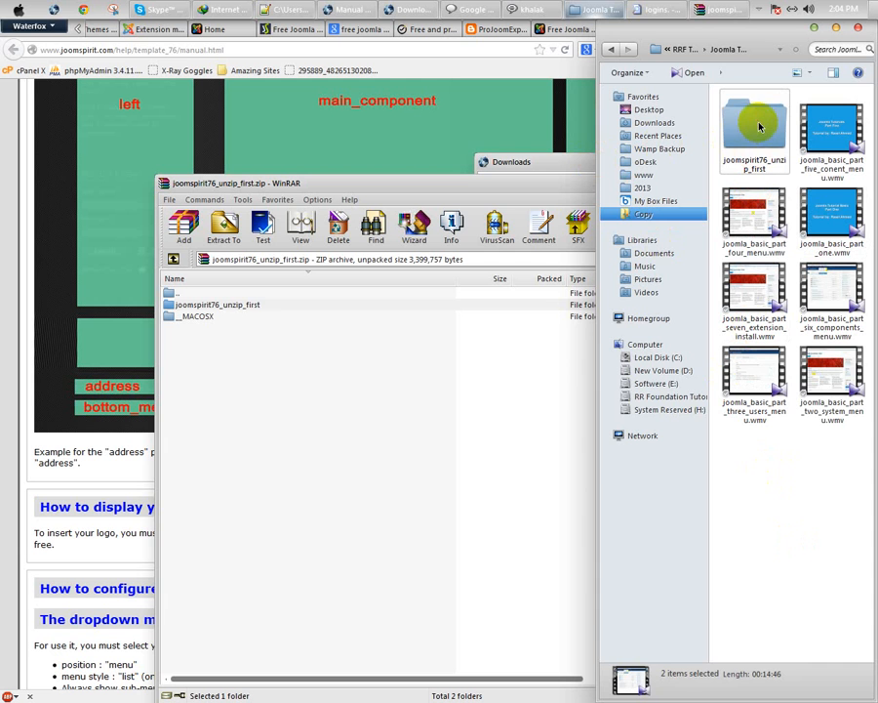
left_click(760, 125)
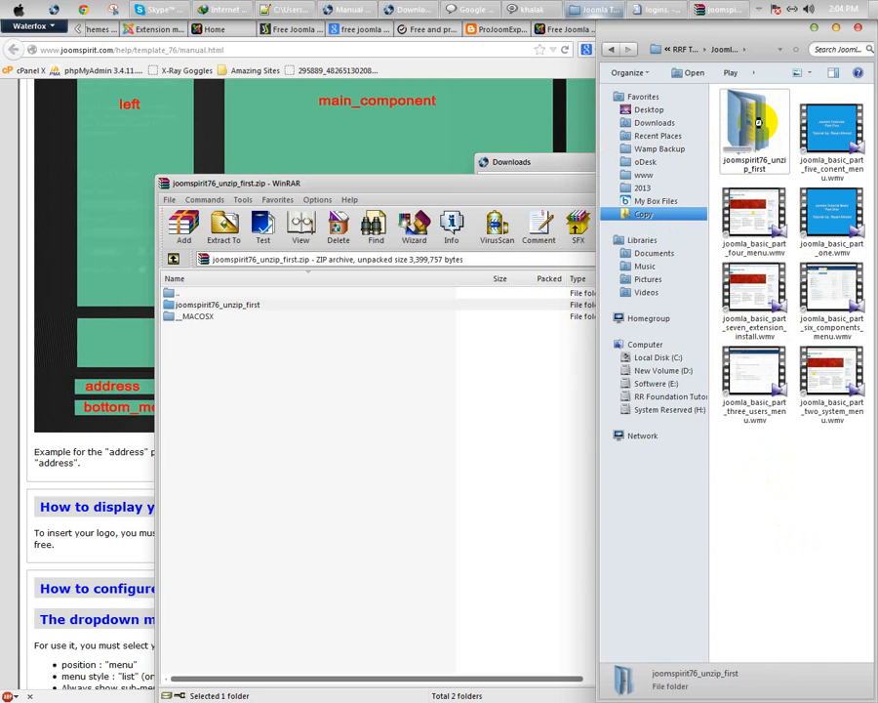
double_click(759, 125)
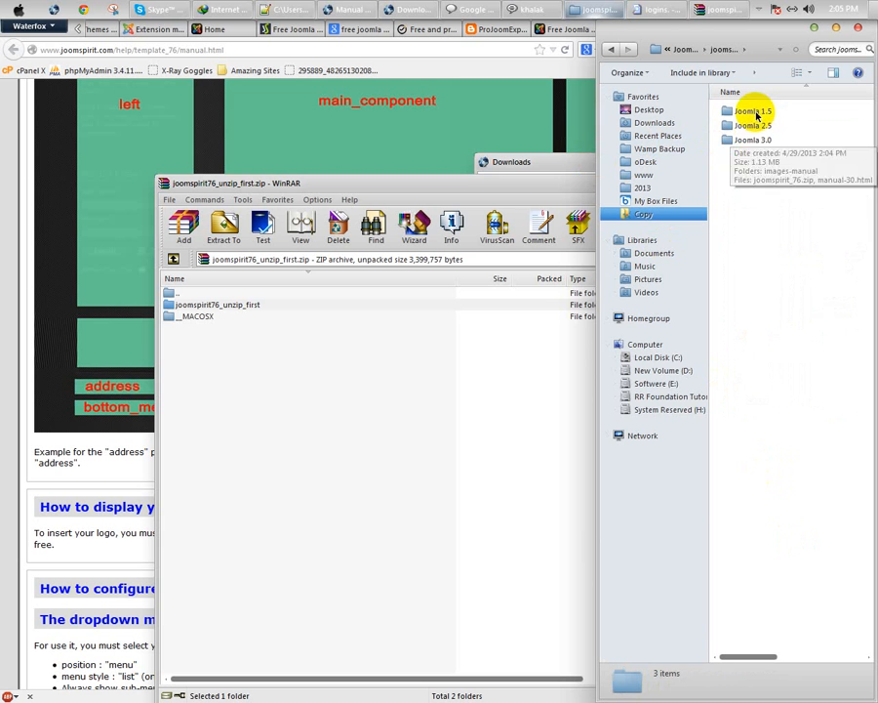
Step: Open the extracted Joomla 3.0 folder, look through its images-manual subfolder, and locate the joomspirit_76.zip package
left_click_drag(600, 130, 414, 126)
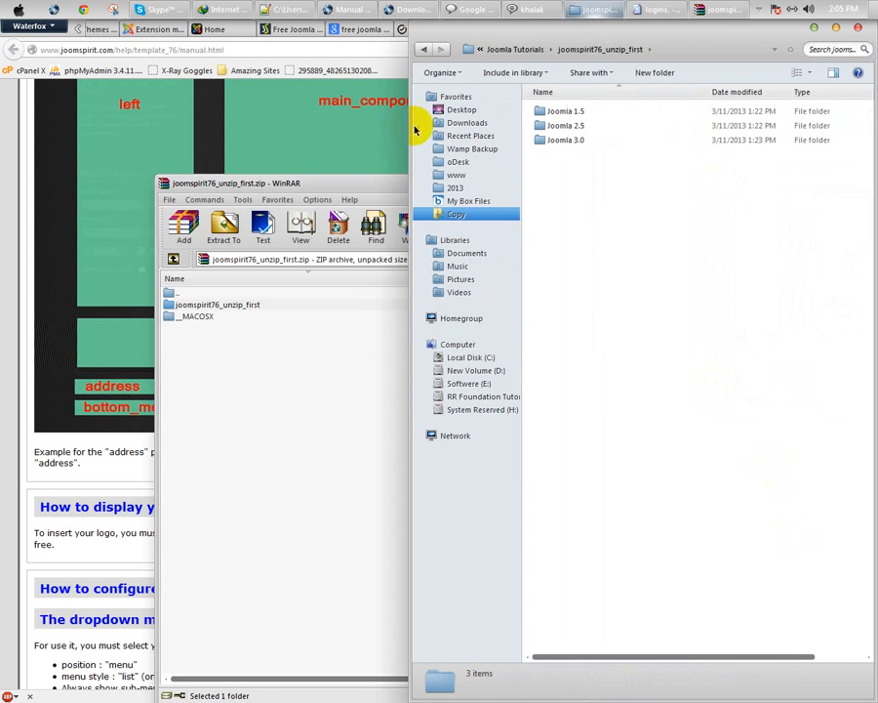
double_click(561, 141)
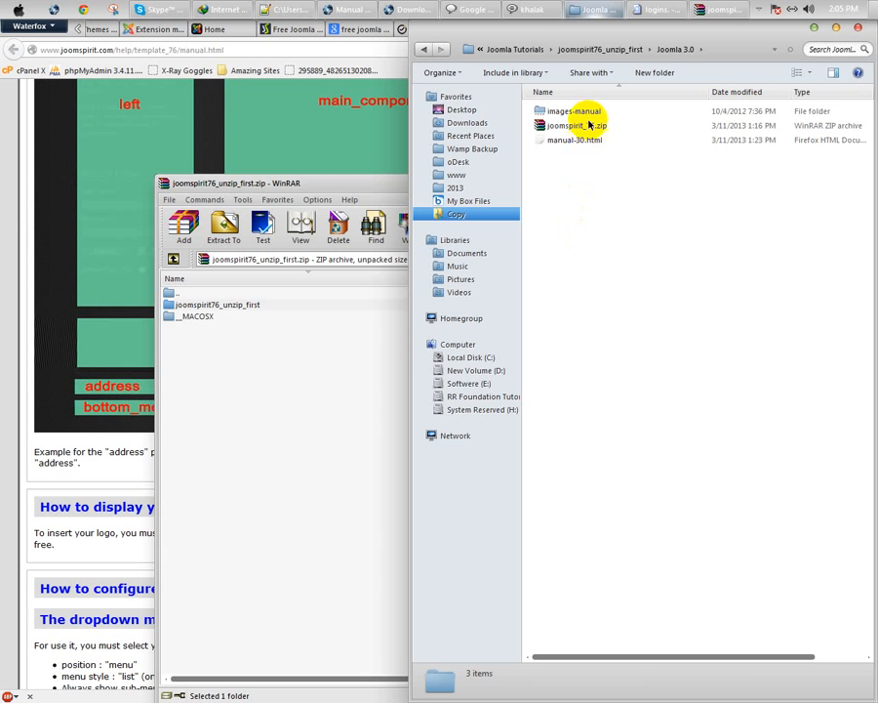
double_click(584, 115)
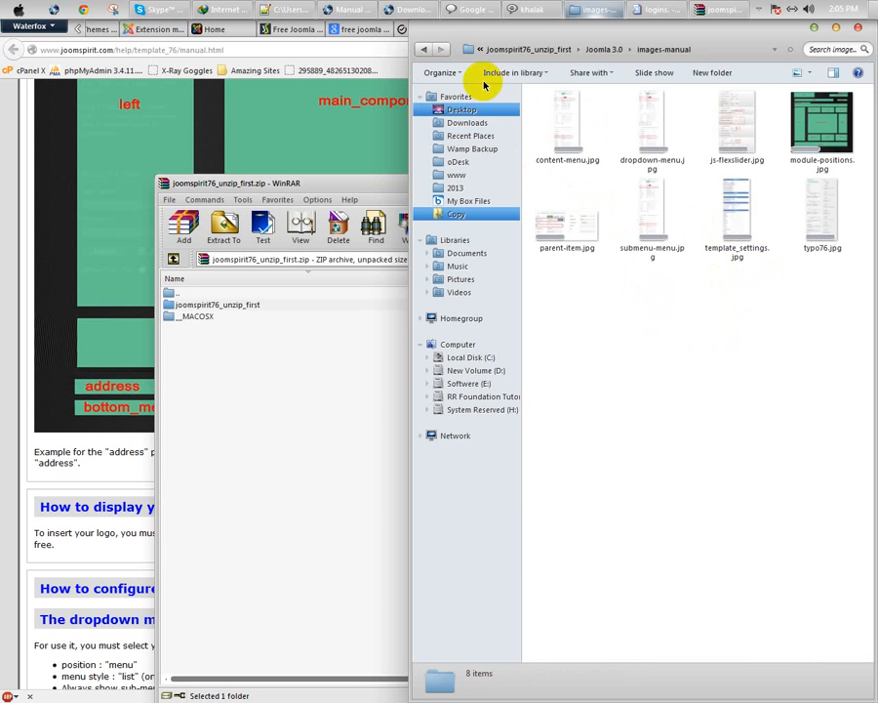
left_click(424, 50)
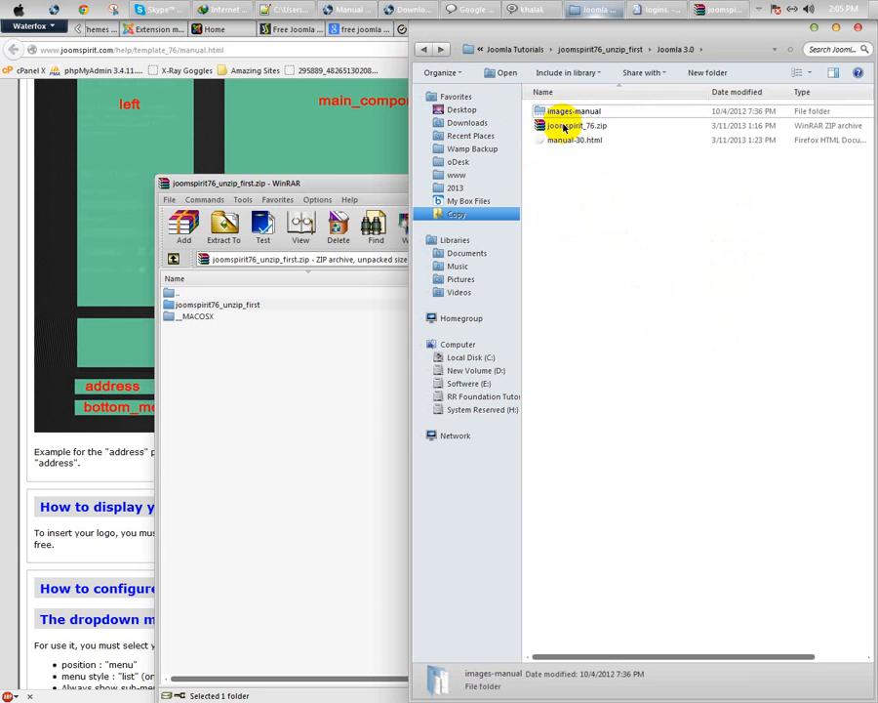
left_click(571, 128)
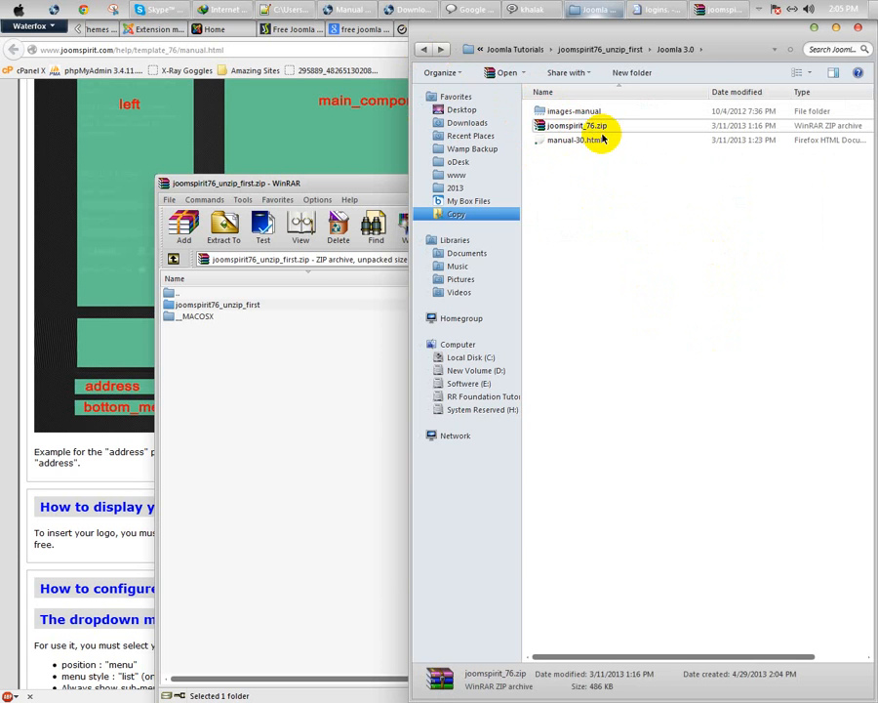
Step: Switch to the browser, reopen the local Joomla site's Extension Manager, and start choosing a package file to upload
left_click(78, 378)
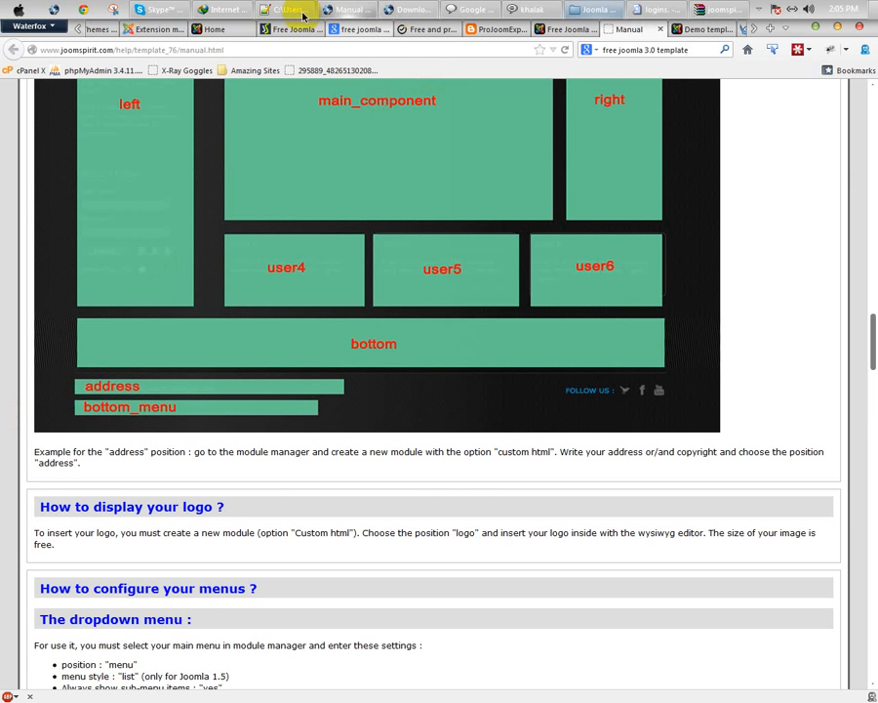
left_click(161, 29)
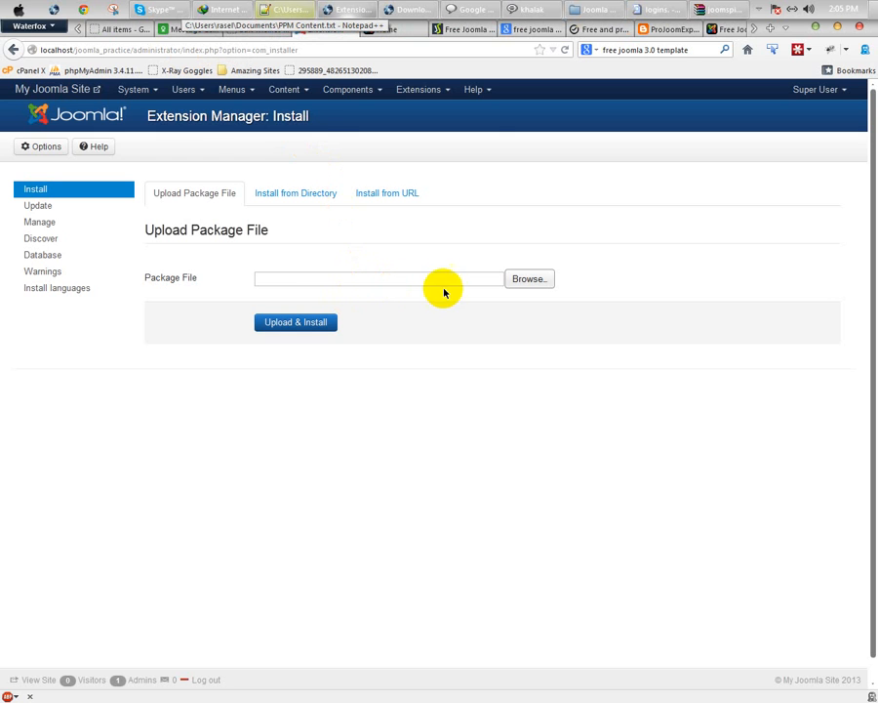
left_click(418, 89)
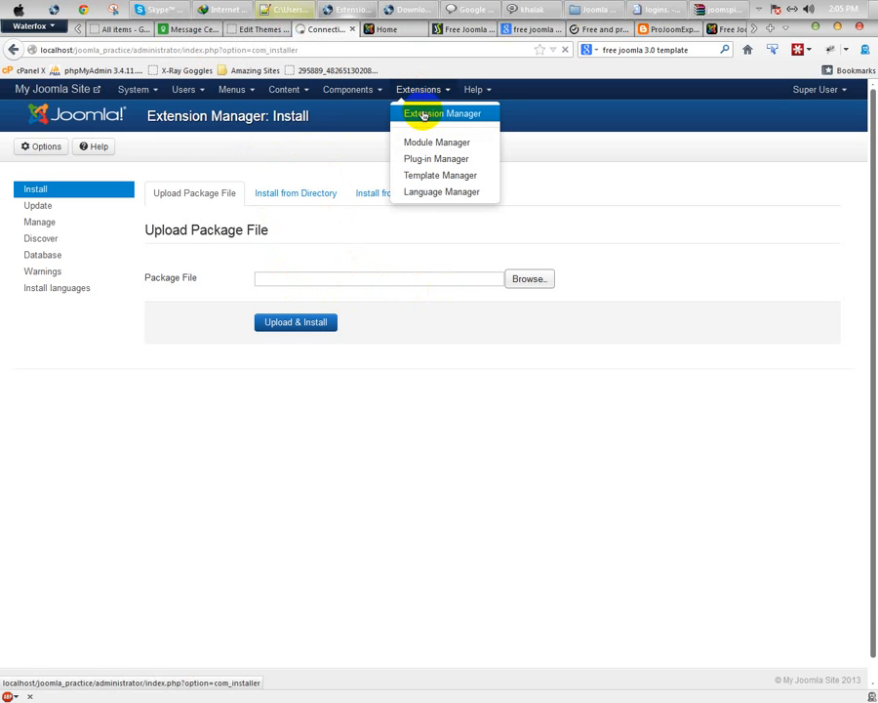
left_click(423, 115)
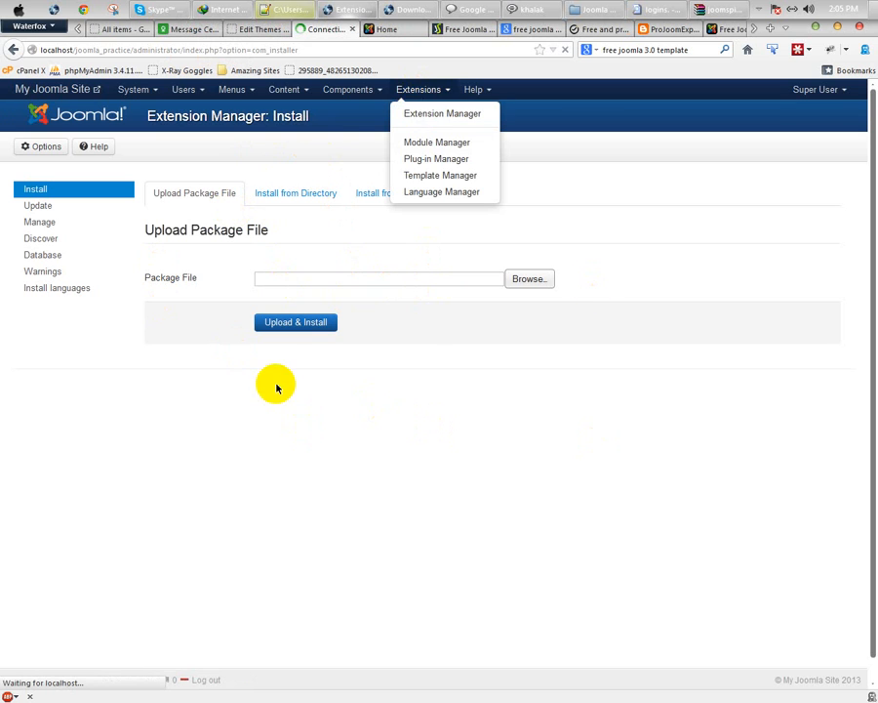
left_click(517, 278)
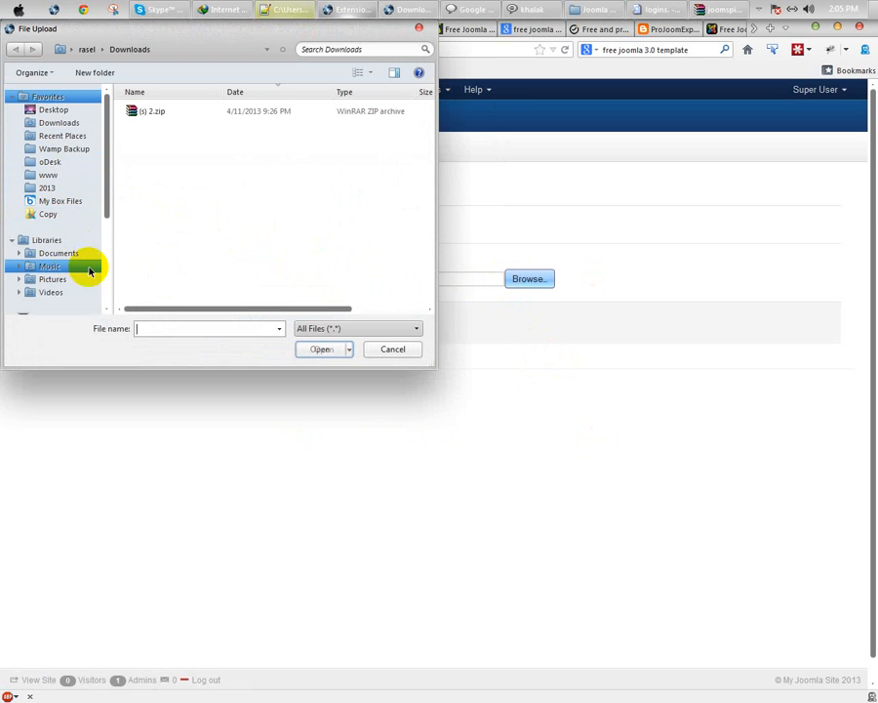
scroll(76, 247, "down", 5)
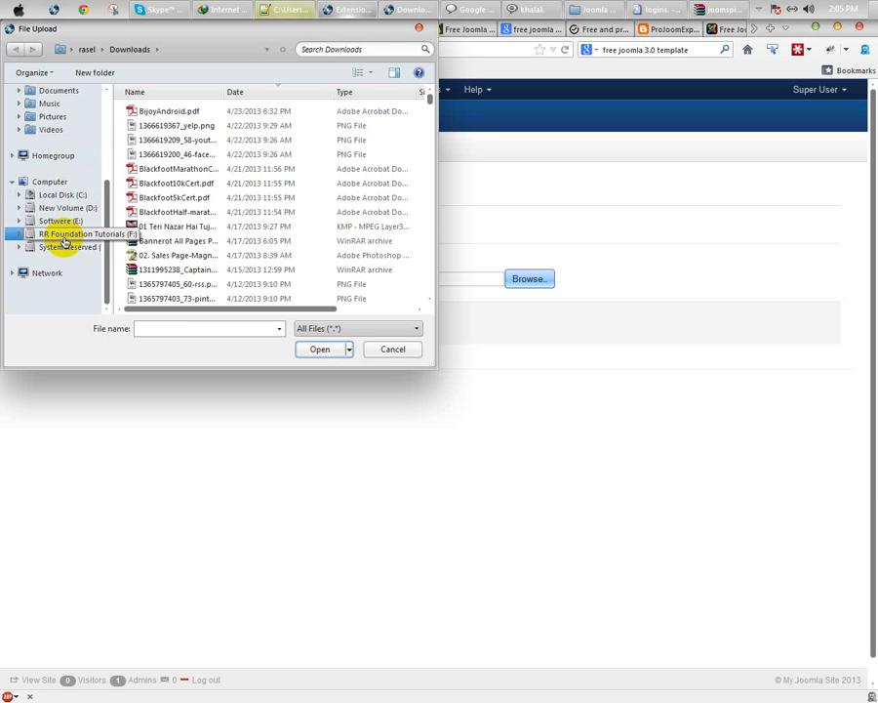
left_click(62, 236)
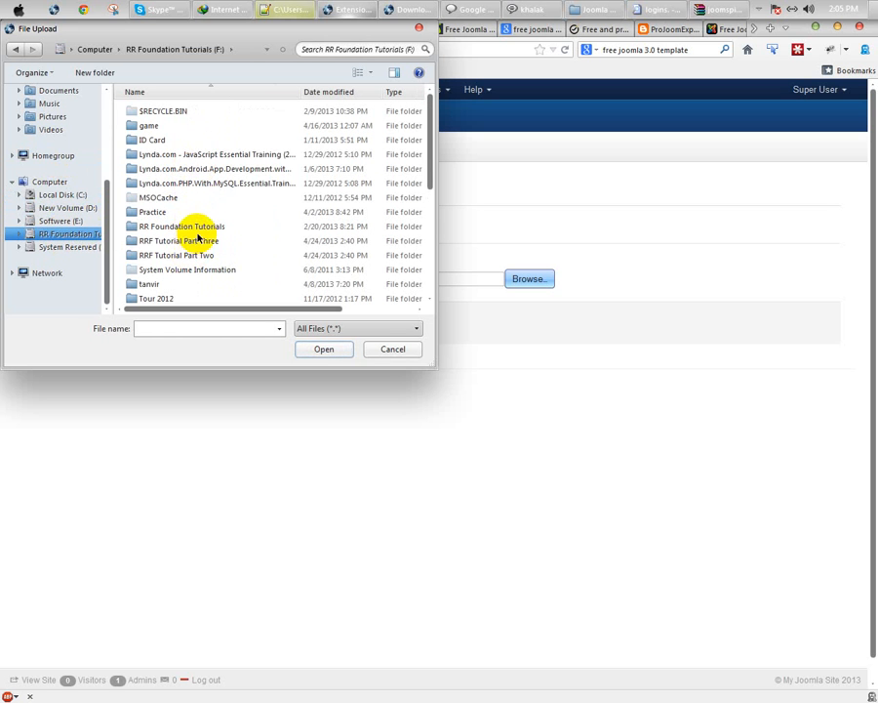
double_click(182, 241)
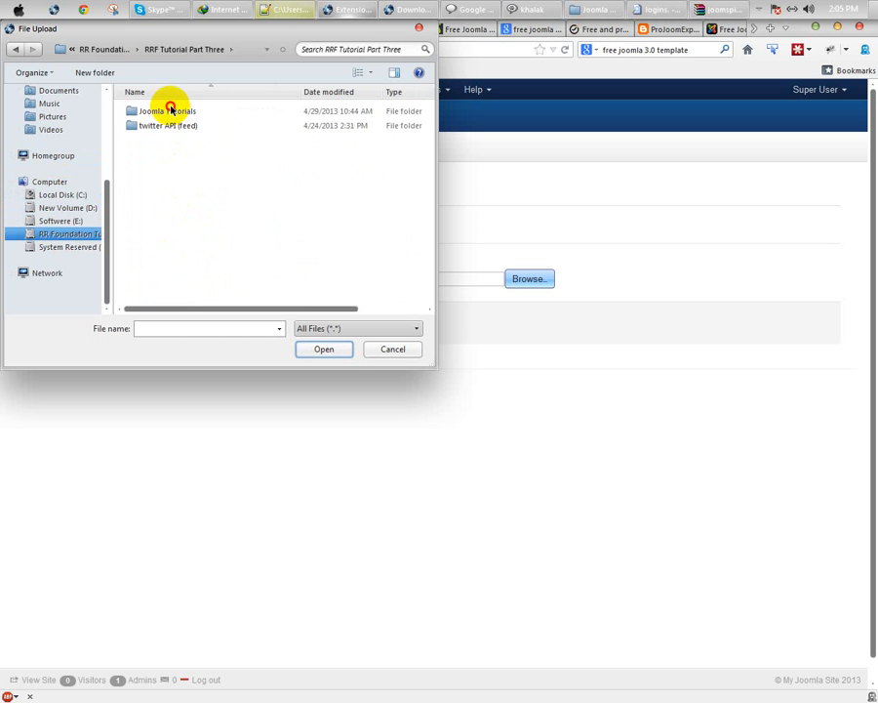
double_click(167, 110)
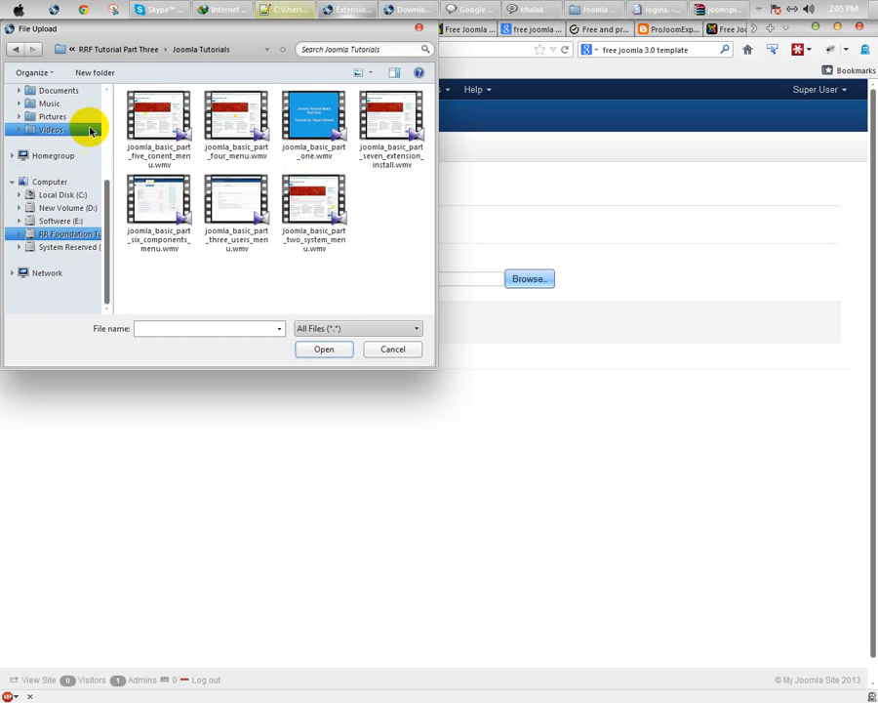
Step: Upload and install joomspirit_76.zip from Copy > RRF Tutorial Part Three > Joomla Tutorials > joomspirit76_unzip_first > Joomla 3.0
scroll(68, 156, "up", 3)
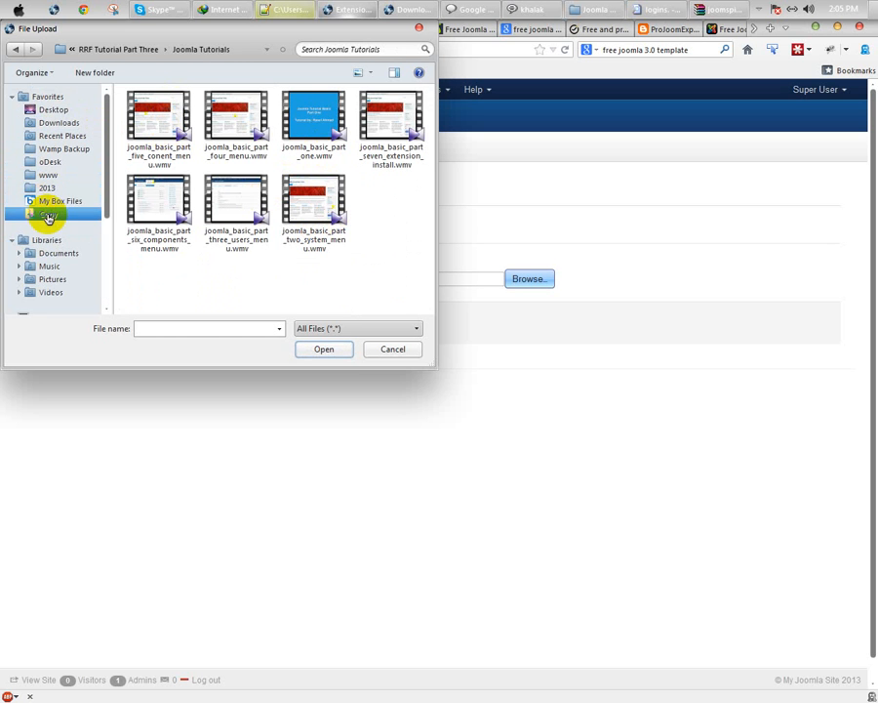
left_click(60, 213)
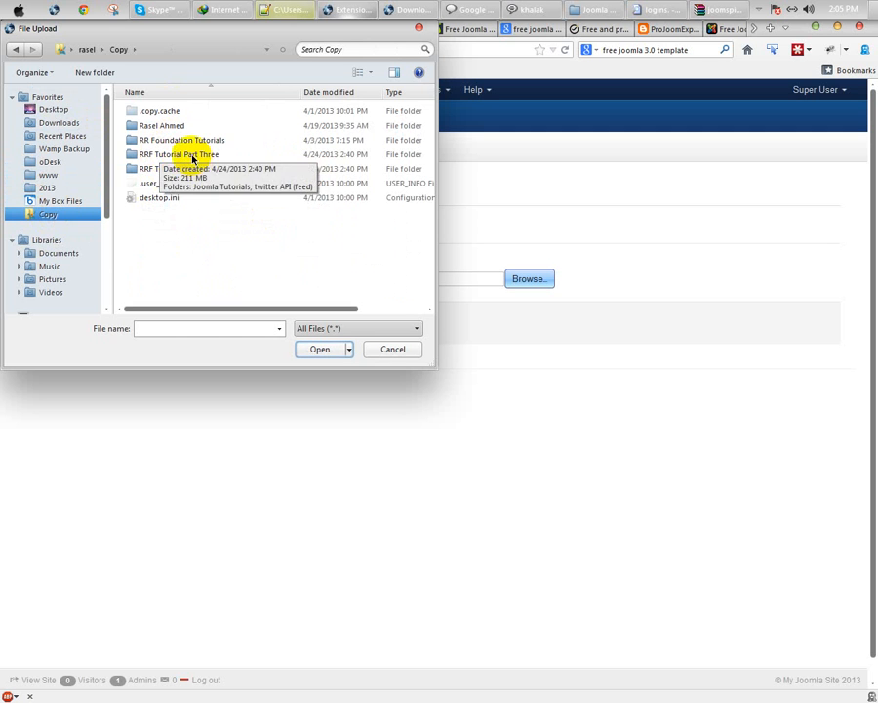
double_click(186, 154)
double_click(169, 115)
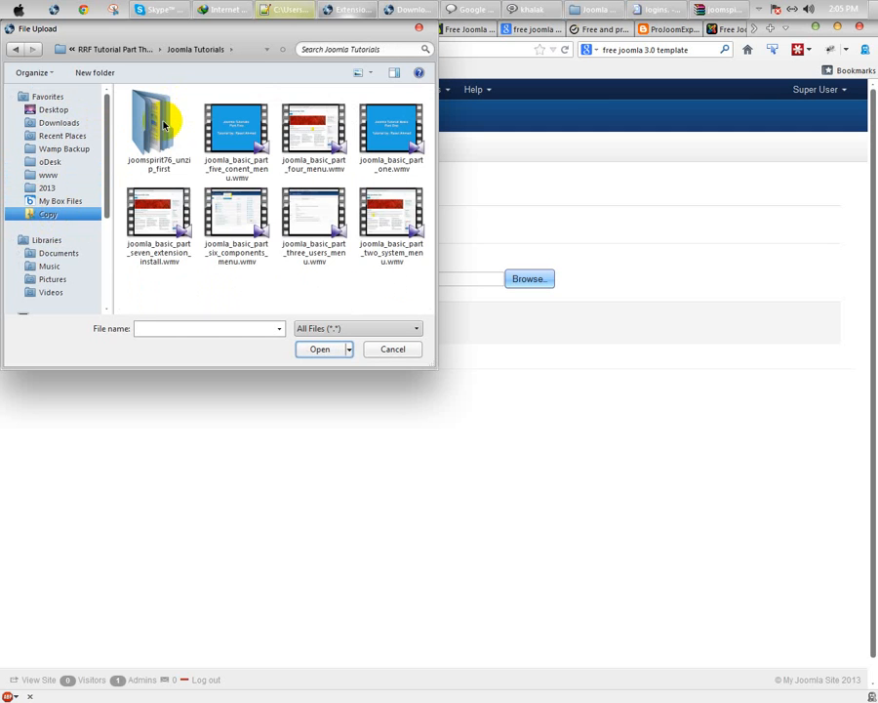
double_click(159, 127)
double_click(159, 142)
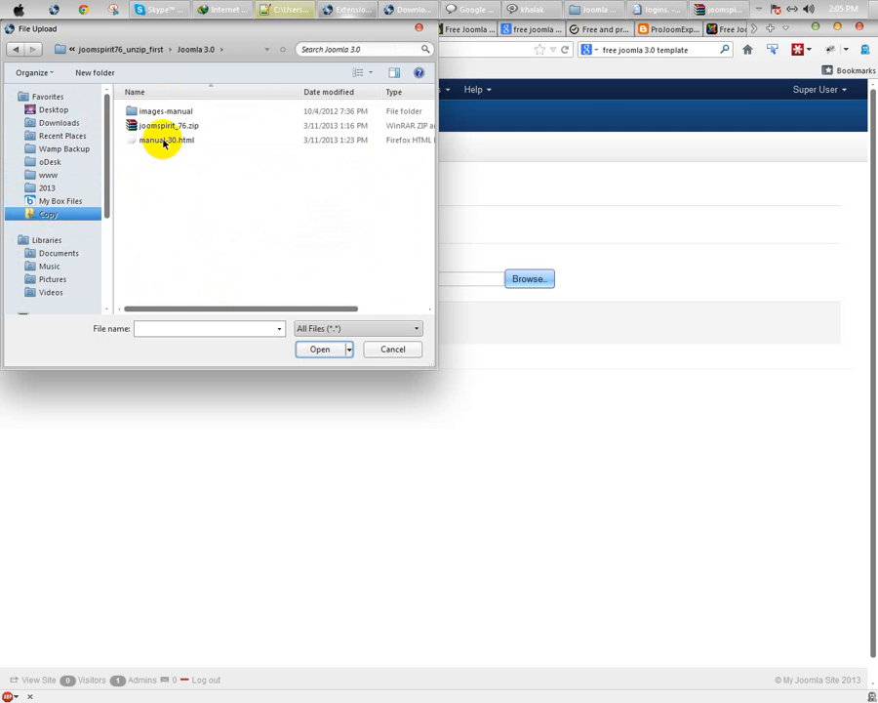
left_click(168, 126)
left_click(319, 348)
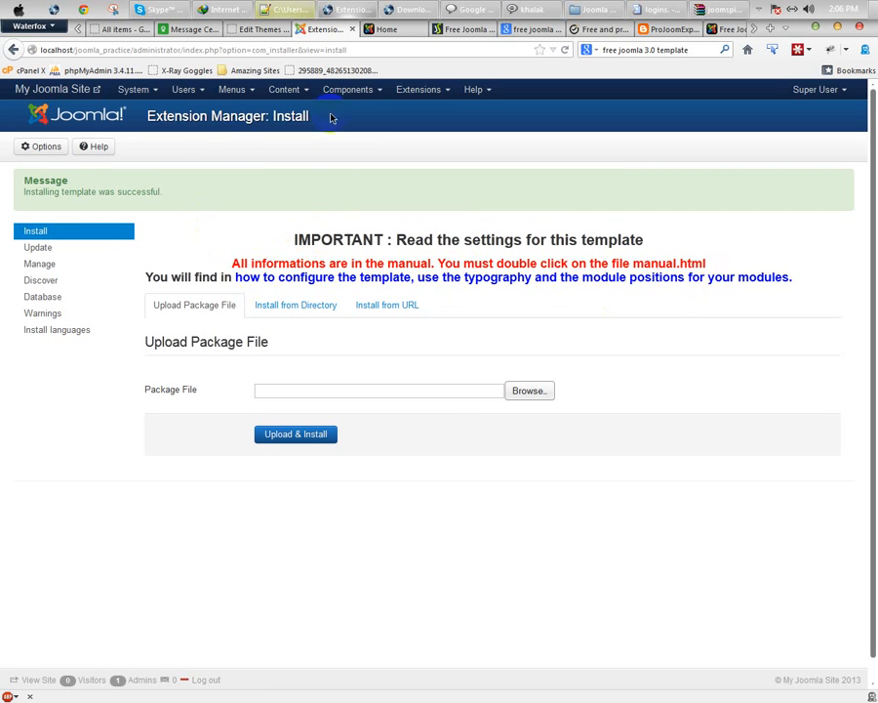
Step: Make joomspirit_76 - Default the site's default style in the Template Manager and reload the local site's home page
left_click(416, 91)
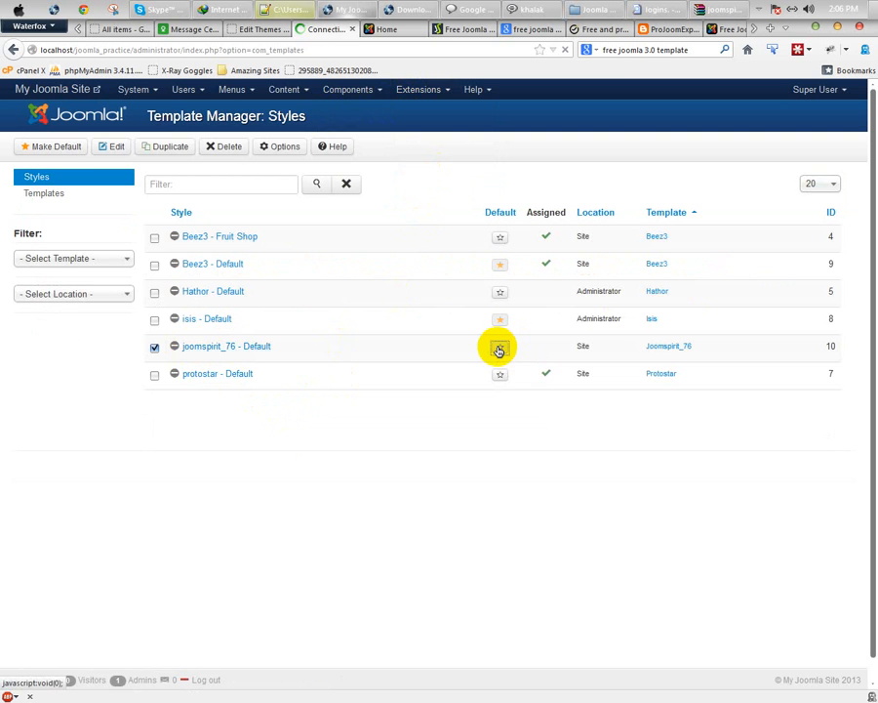
left_click(386, 30)
right_click(388, 32)
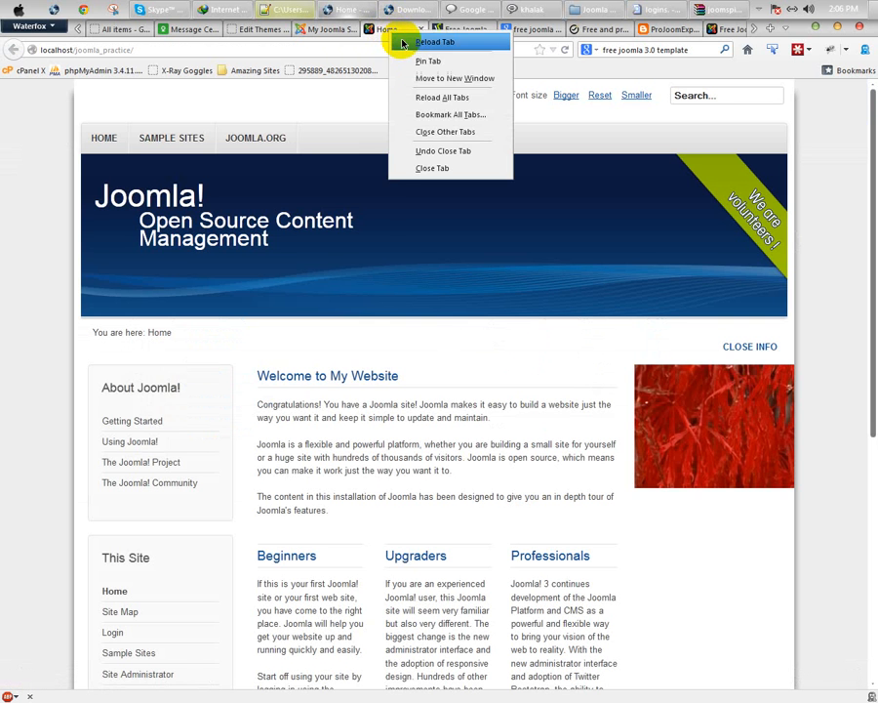
left_click(402, 40)
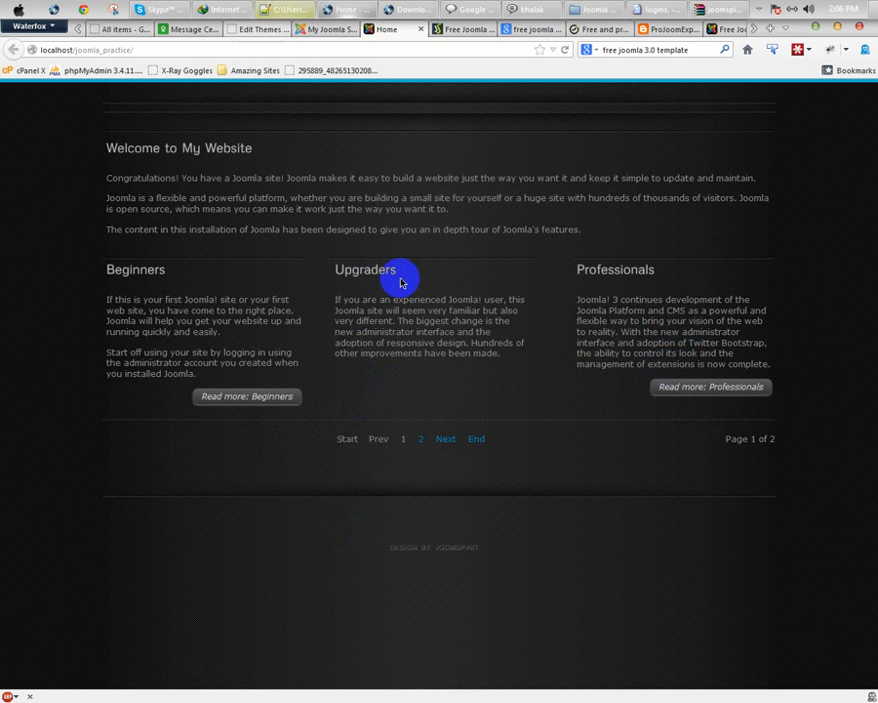
Step: Bring up the JoomSpirit 76 demo and place its browser tab between the Joomla administrator and the local Home page
left_click(717, 30)
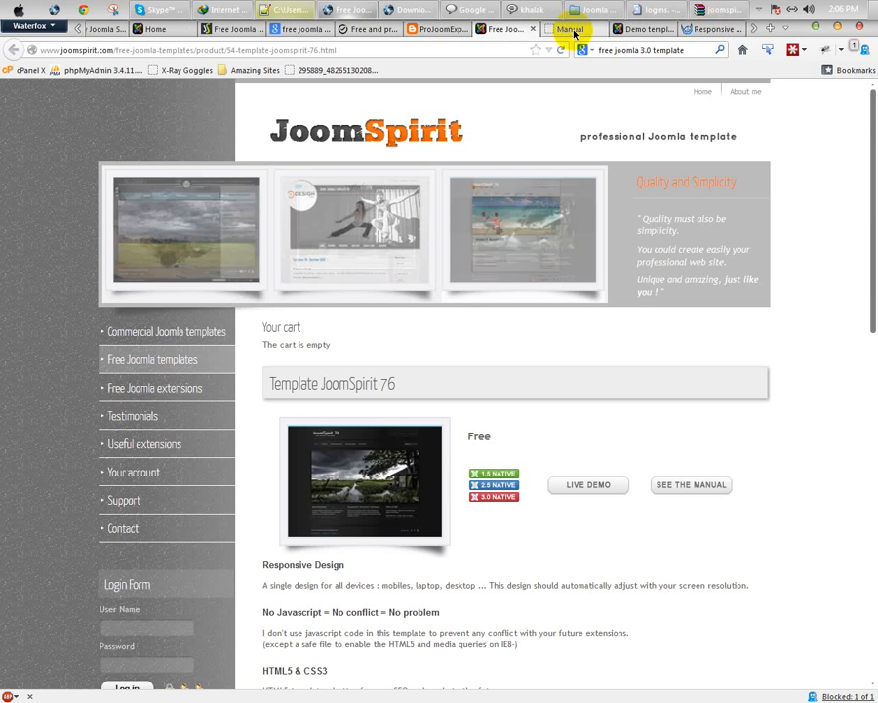
left_click(634, 32)
left_click_drag(636, 34, 161, 27)
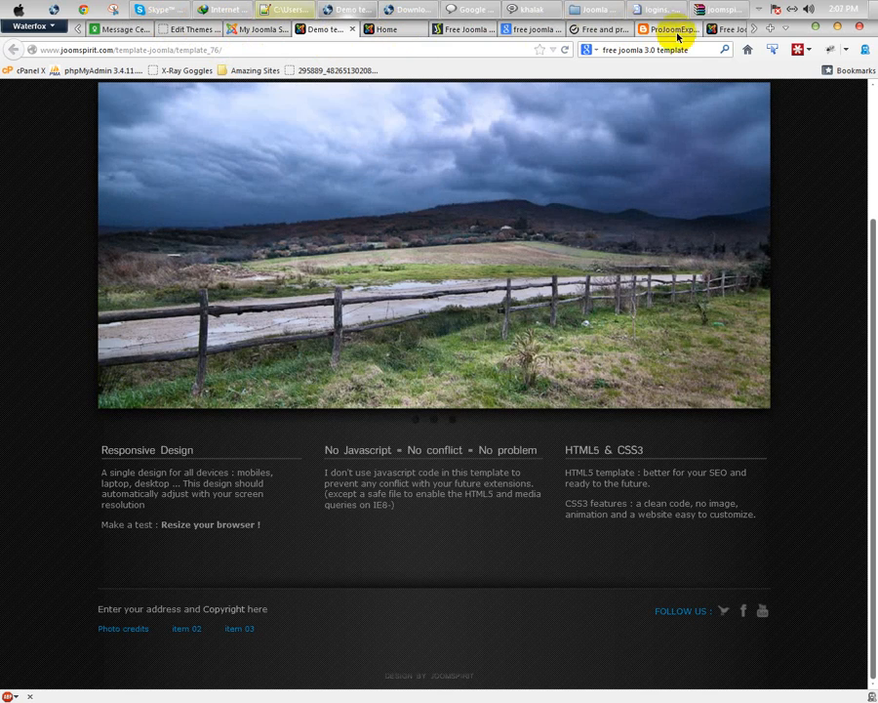
Step: Review the Module Positions diagram in the JoomSpirit 76 manual and compare it with the template demo
left_click(716, 29)
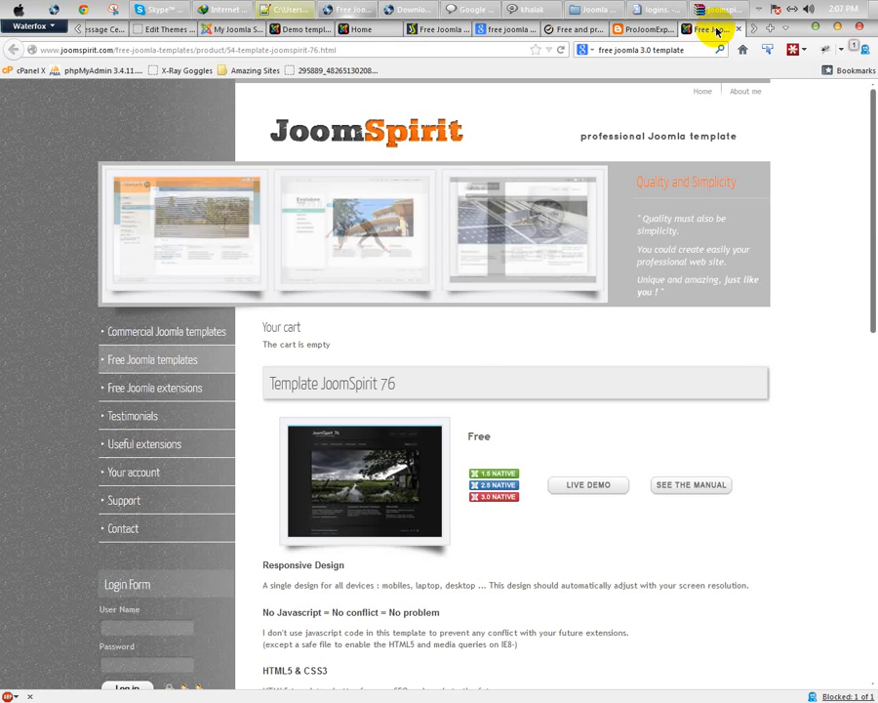
left_click(571, 29)
scroll(431, 363, "up", 5)
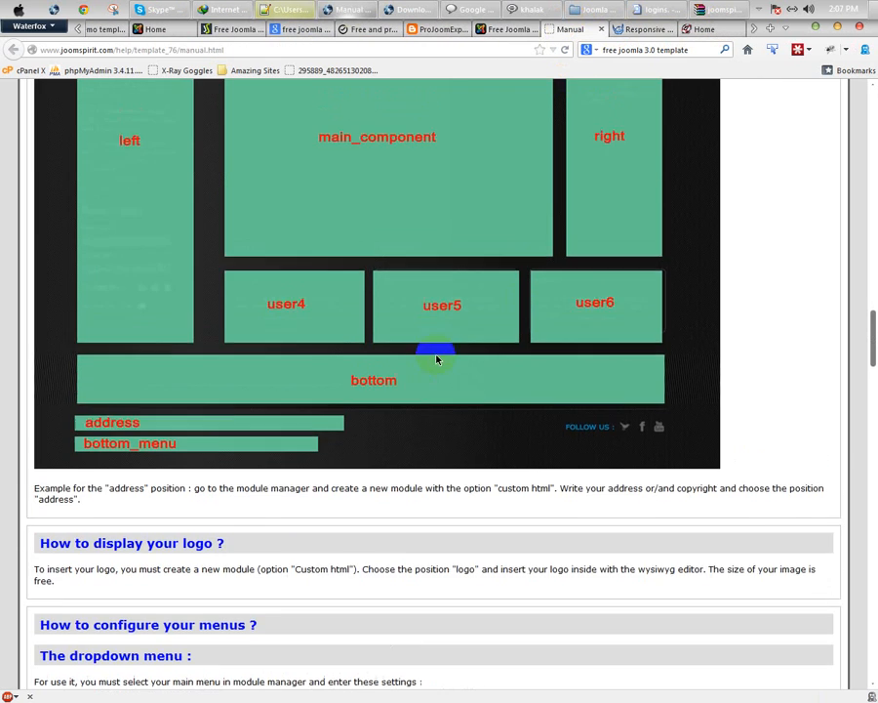
scroll(430, 363, "up", 2)
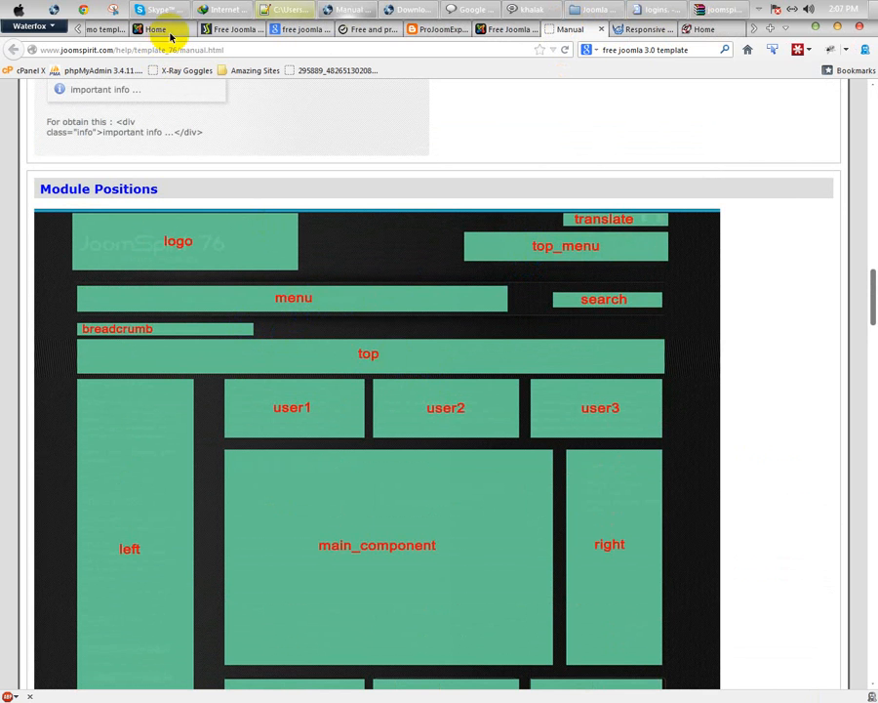
scroll(173, 31, "up", 2)
left_click(236, 30)
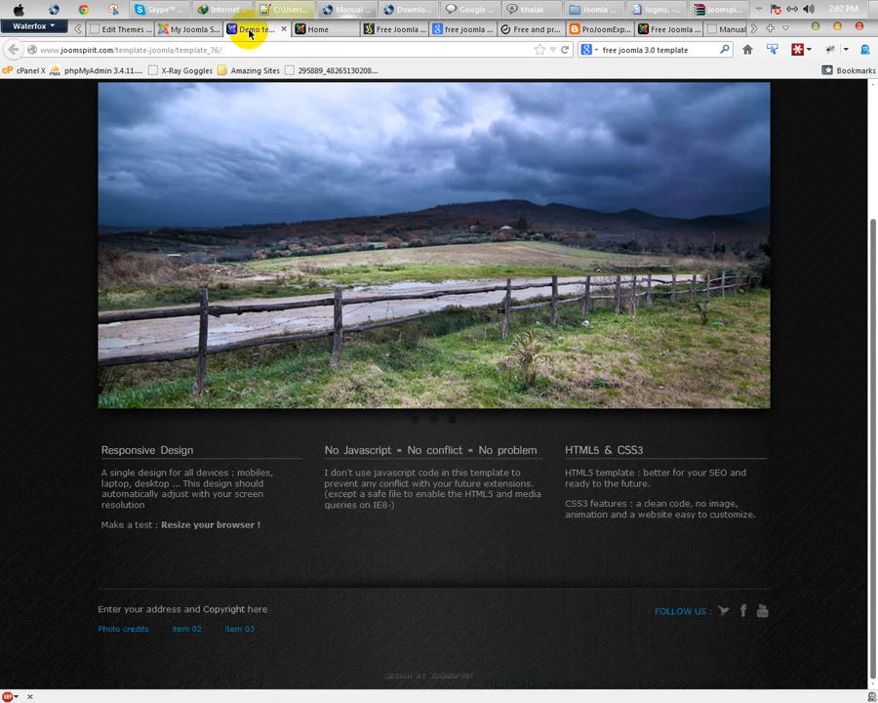
Step: Open the Module Manager in the Joomla administrator and set the list to show All modules
left_click(193, 29)
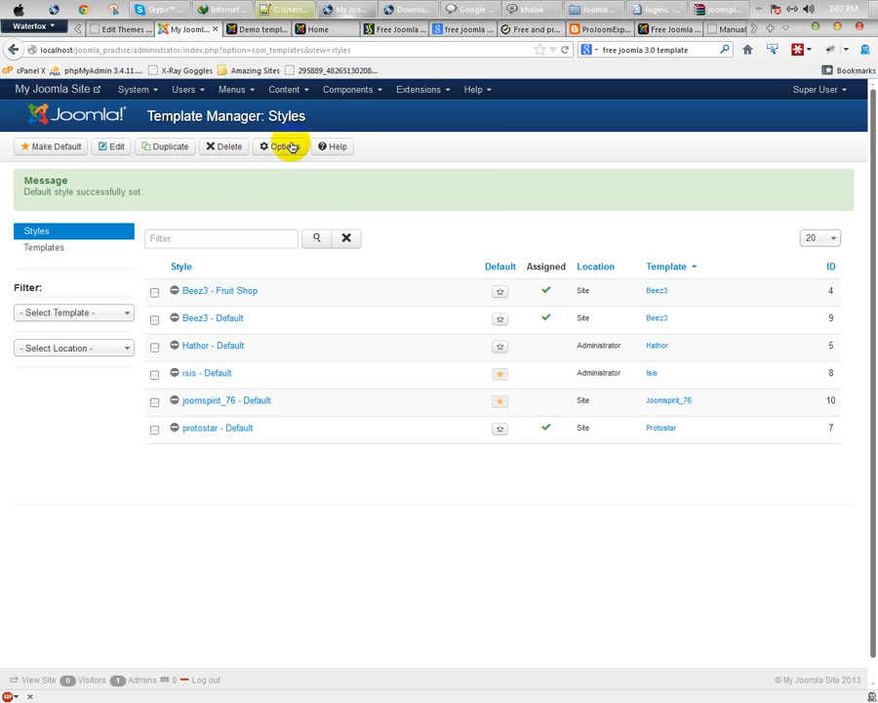
left_click(370, 90)
left_click(439, 91)
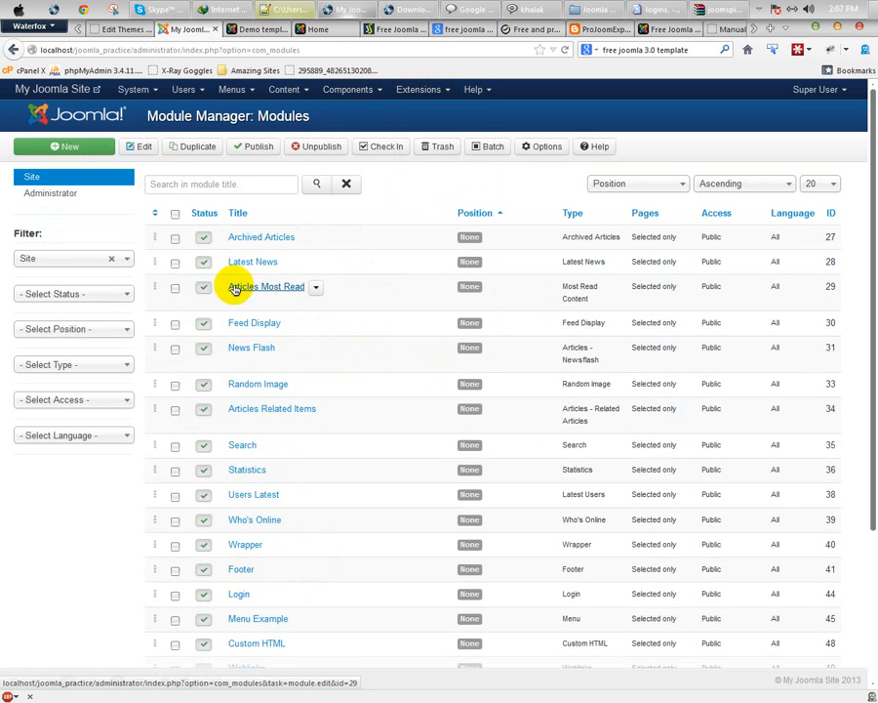
scroll(340, 357, "down", 4)
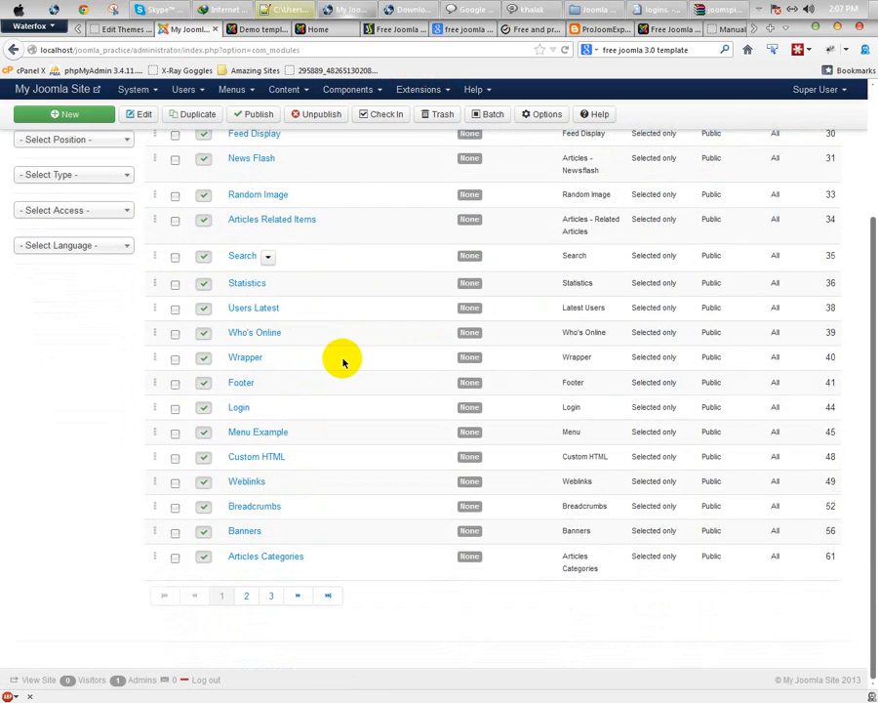
scroll(345, 438, "up", 5)
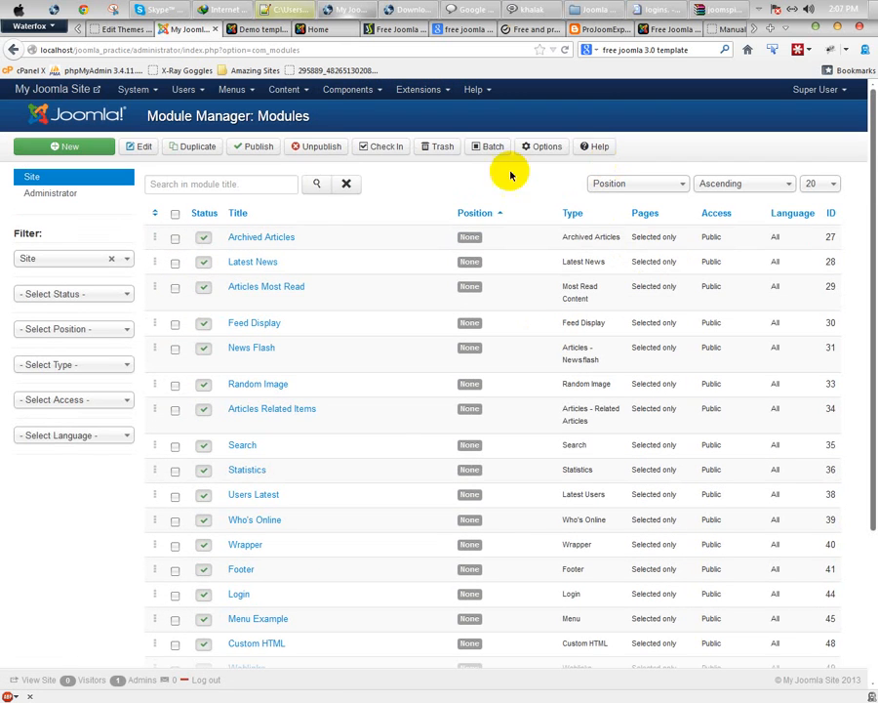
left_click(815, 185)
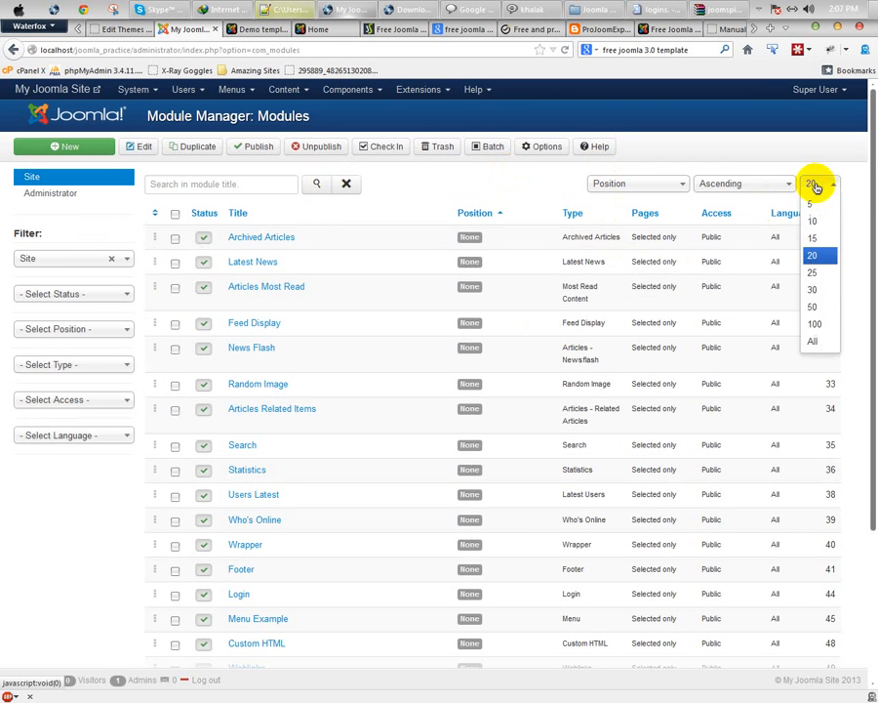
left_click(814, 339)
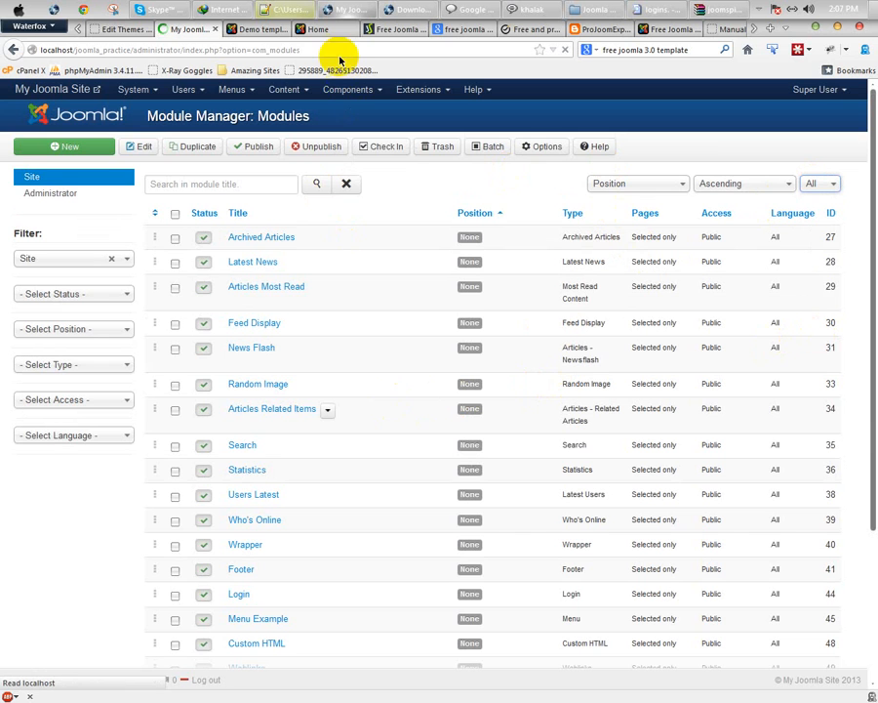
Step: Examine the main menu in the JoomSpirit 76 demo and return to the Module Manager
left_click(261, 29)
scroll(249, 186, "up", 3)
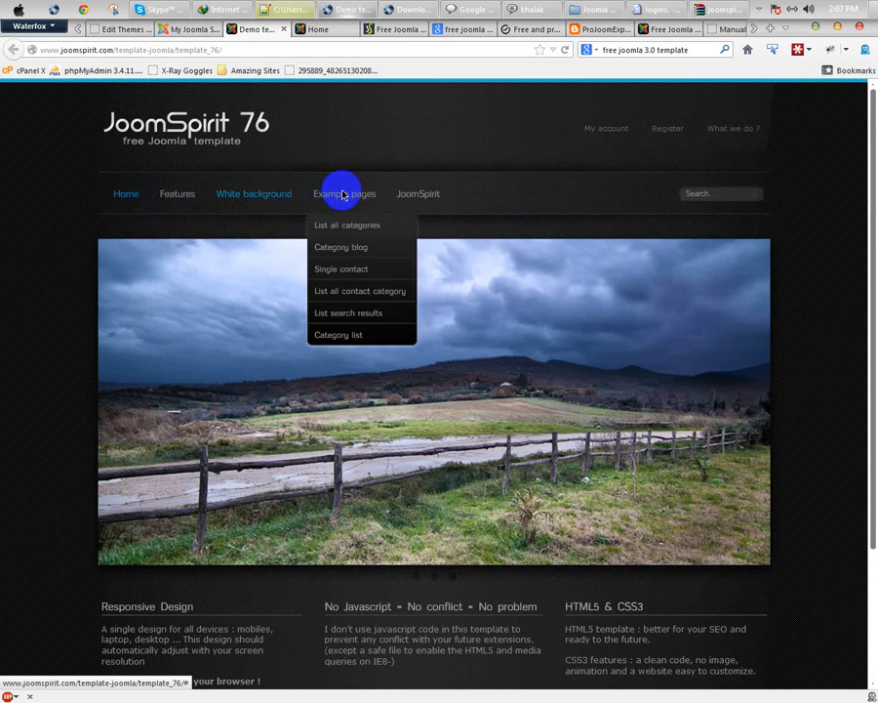
mouse_move(431, 201)
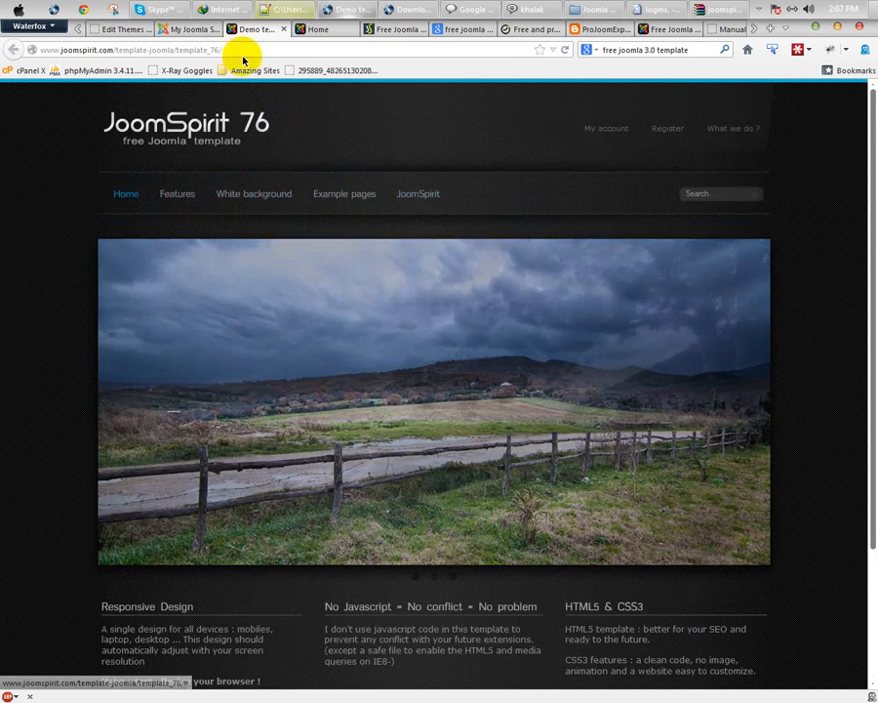
left_click(186, 27)
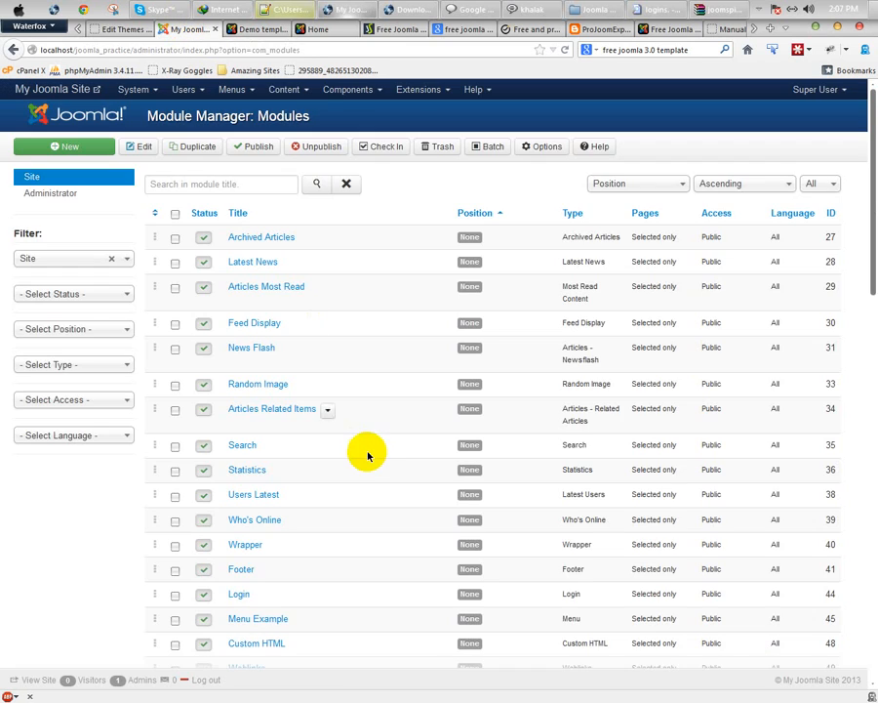
scroll(340, 449, "down", 1)
scroll(340, 449, "down", 10)
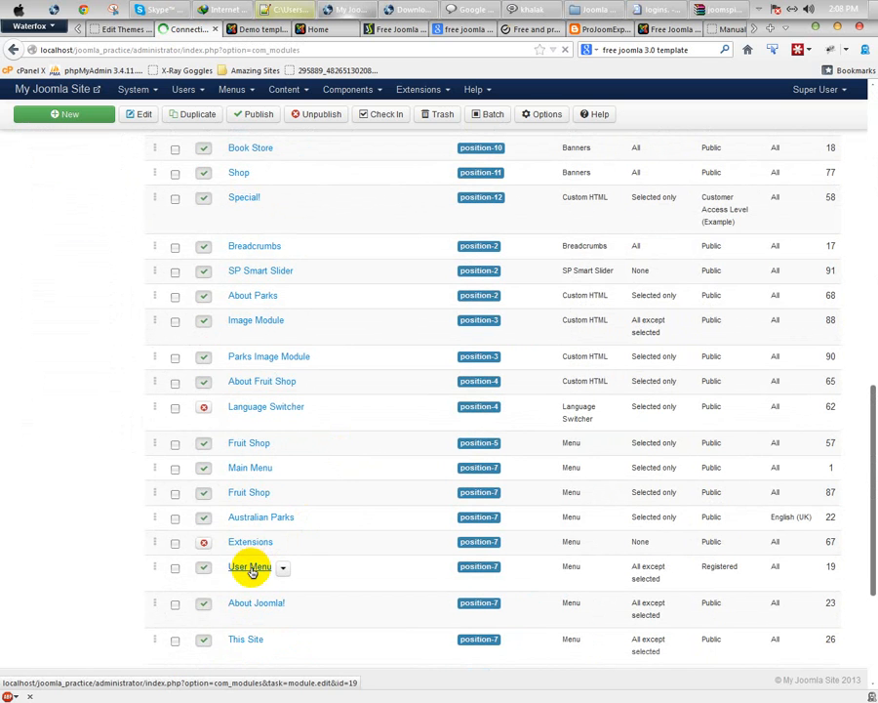
left_click(250, 567)
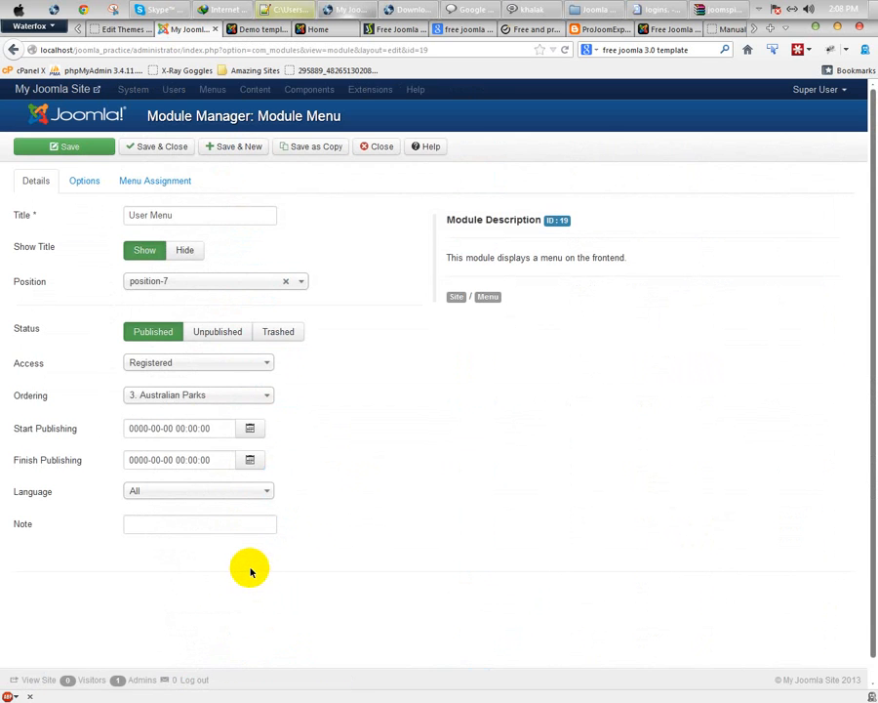
left_click(12, 48)
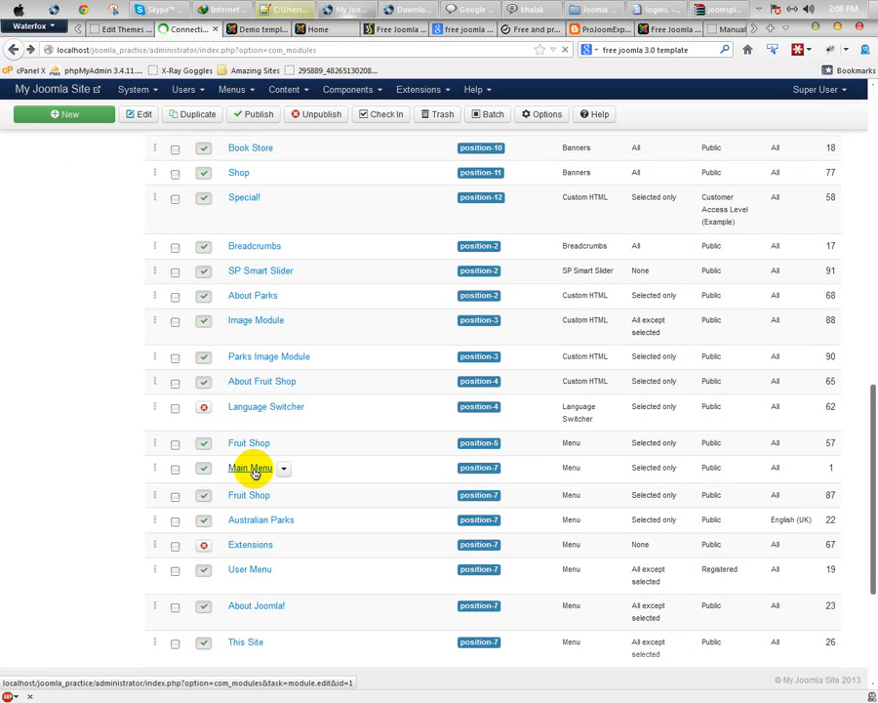
Step: Open the Main Menu module and set its position to Menu [menu] from the Joomspirit_76 group
left_click(251, 468)
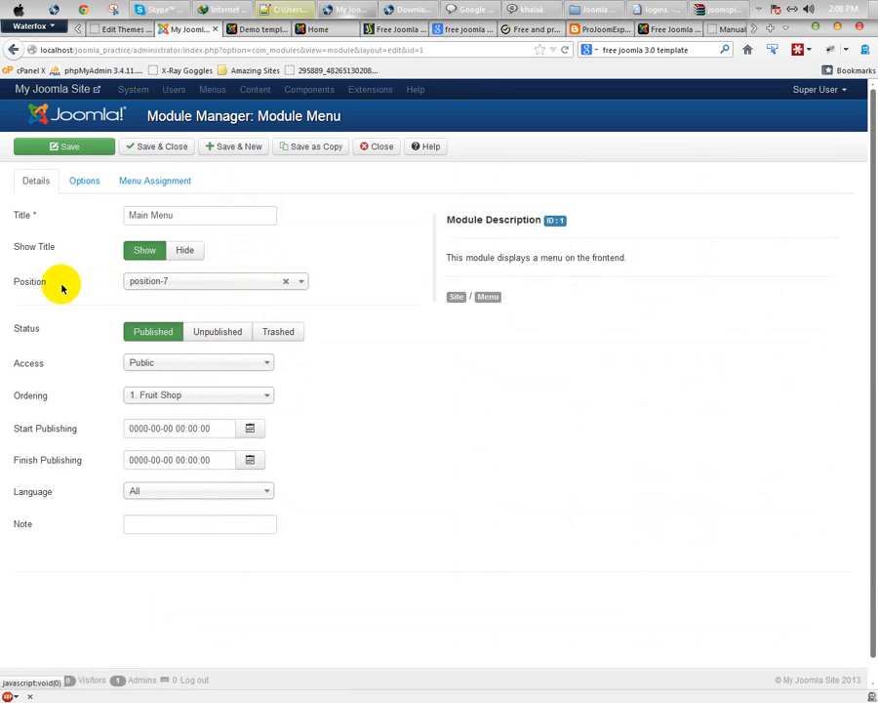
left_click(199, 289)
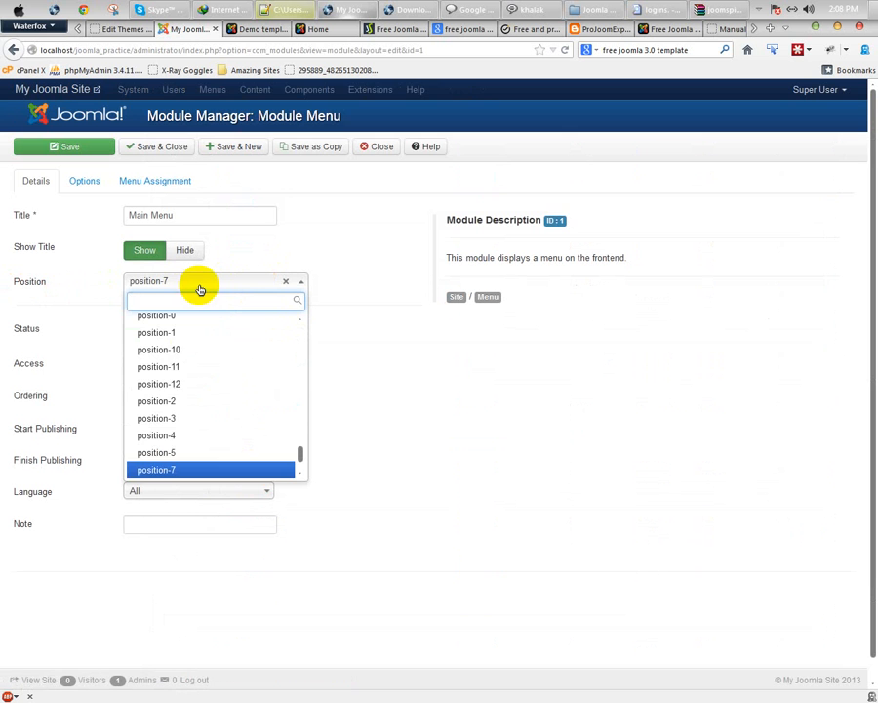
scroll(190, 397, "up", 6)
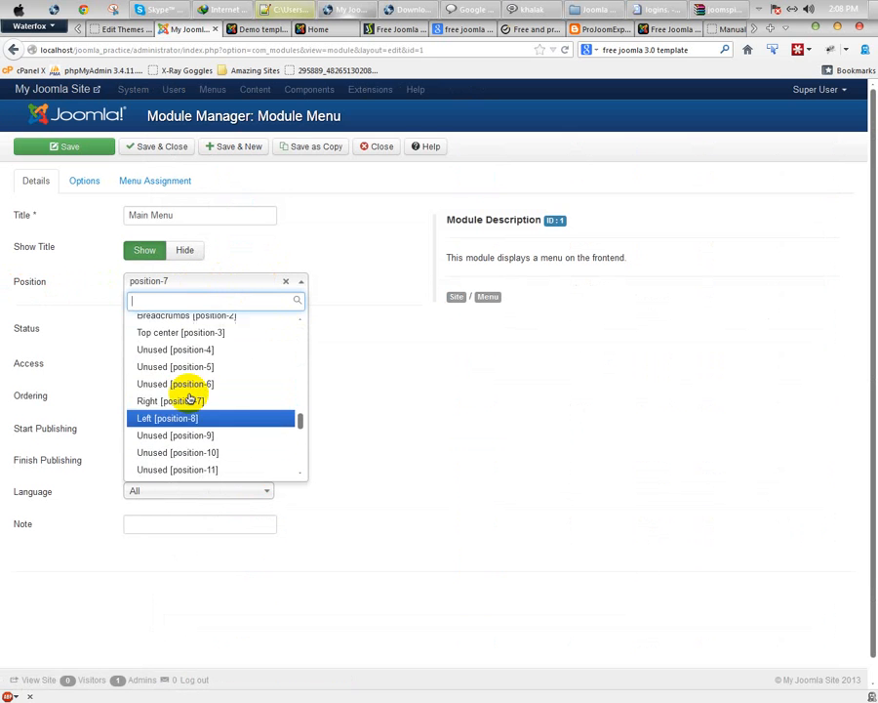
scroll(190, 397, "up", 5)
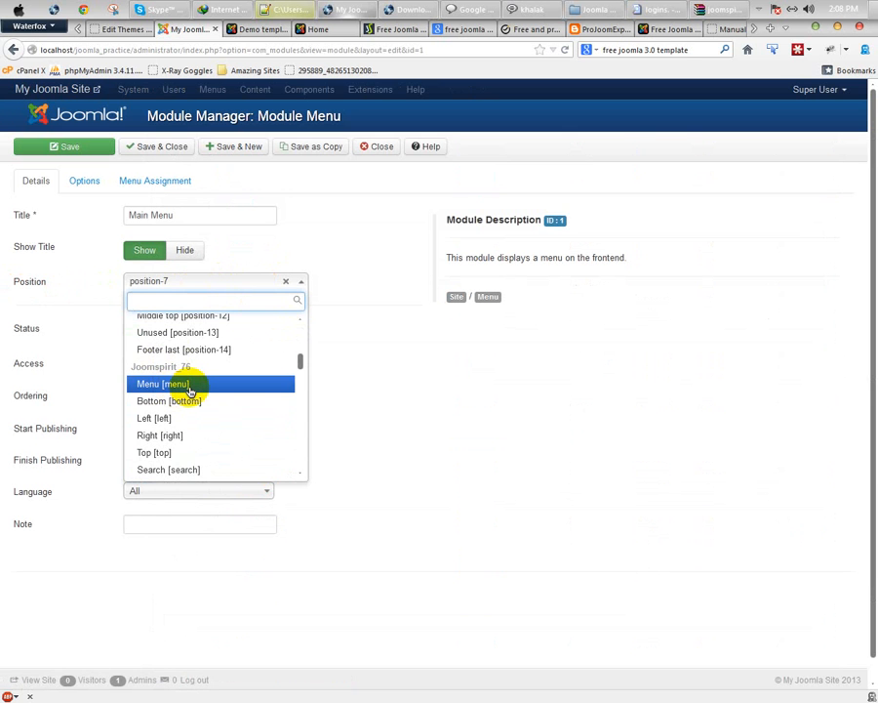
left_click(190, 390)
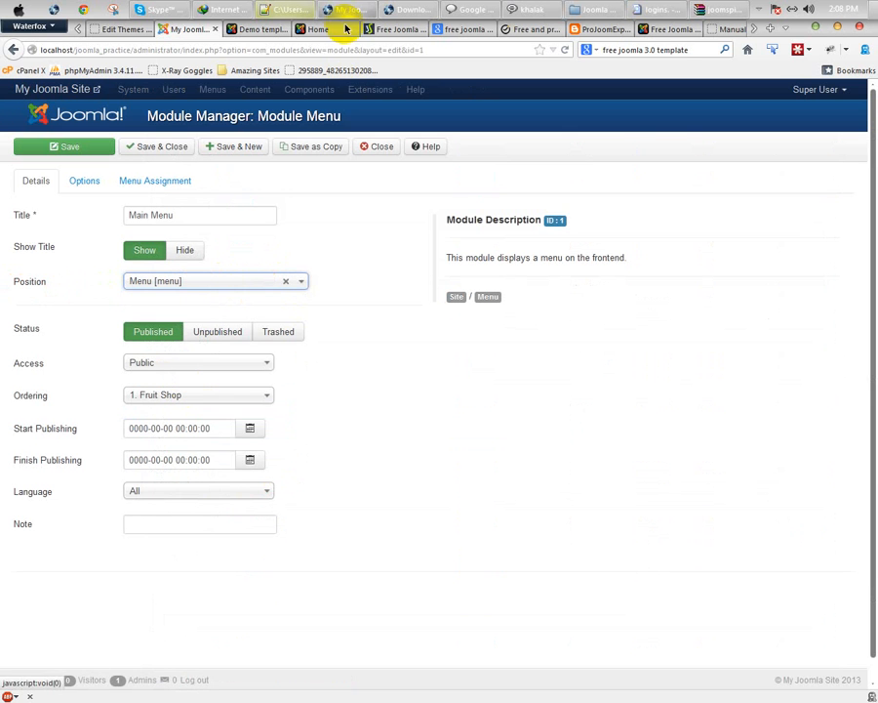
Step: Compare the menu position in the manual's Module Positions diagram with the demo and return to the Main Menu module settings
left_click(730, 28)
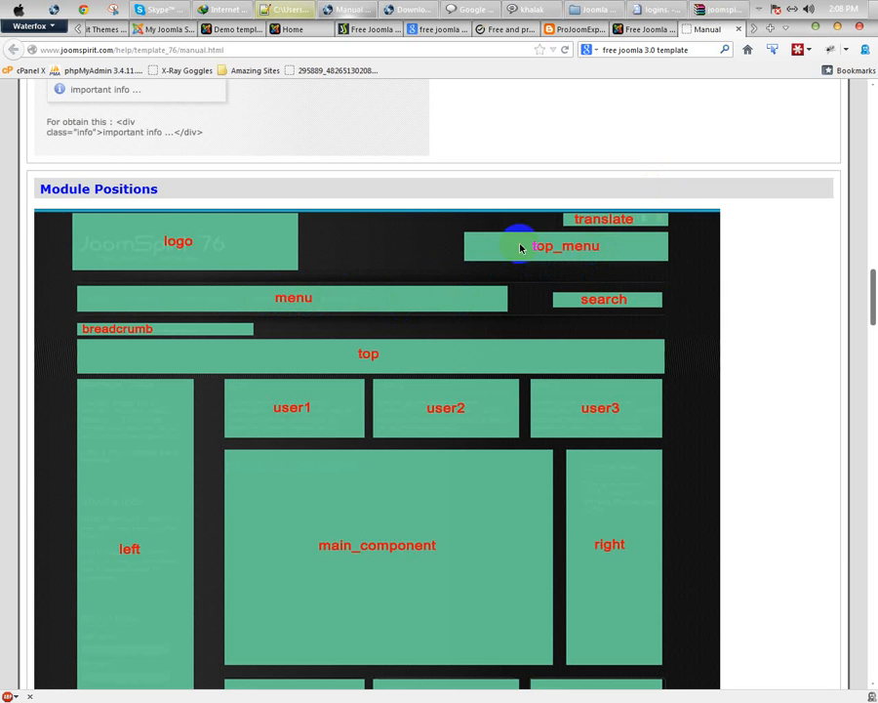
left_click(235, 29)
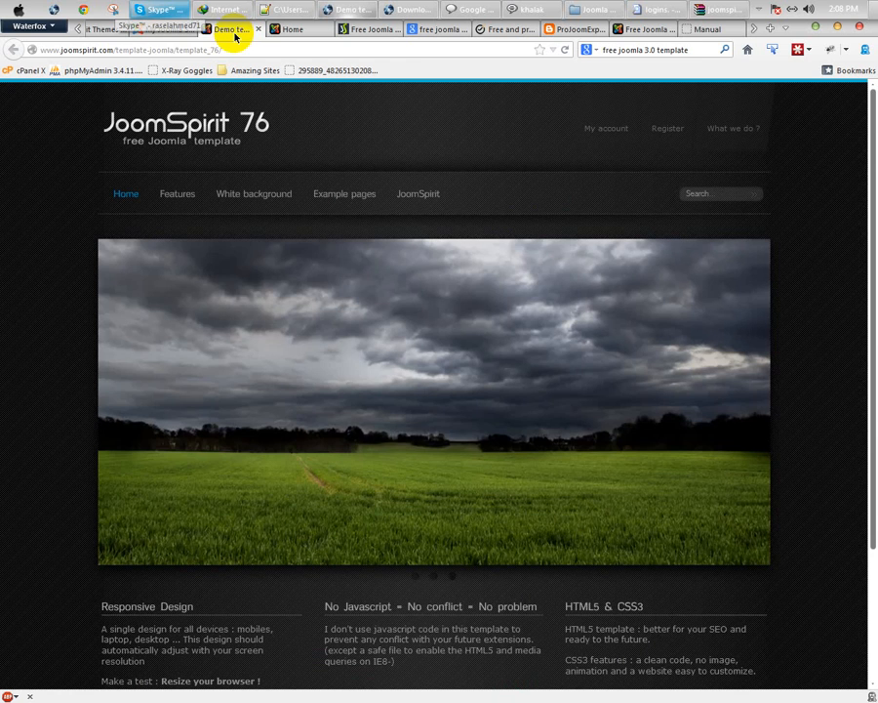
left_click(166, 29)
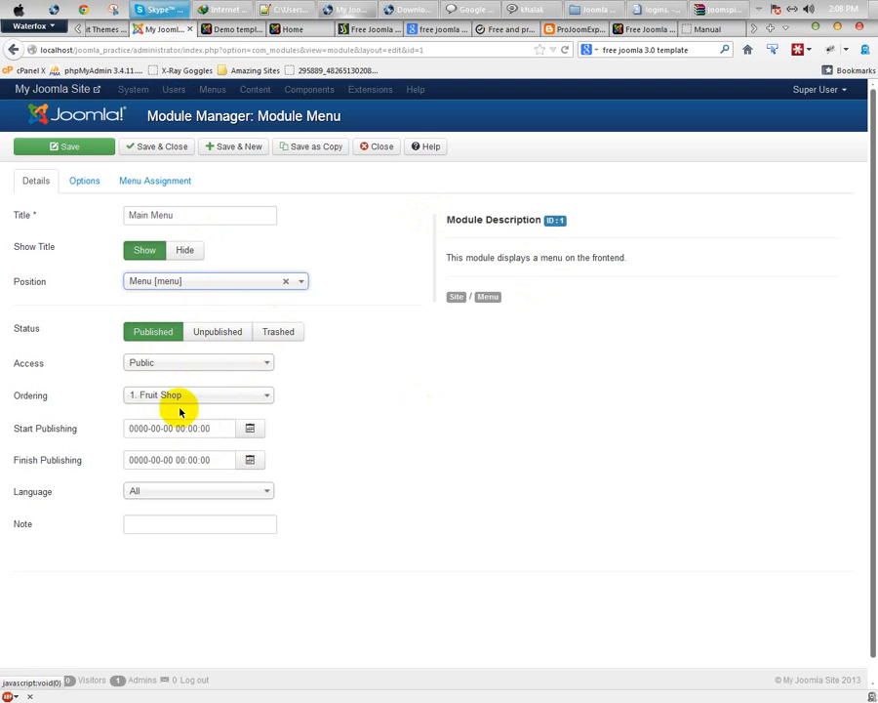
Step: Review the Main Menu module's ordering and options, assign it to all menu items and save the module
left_click(179, 404)
left_click(187, 402)
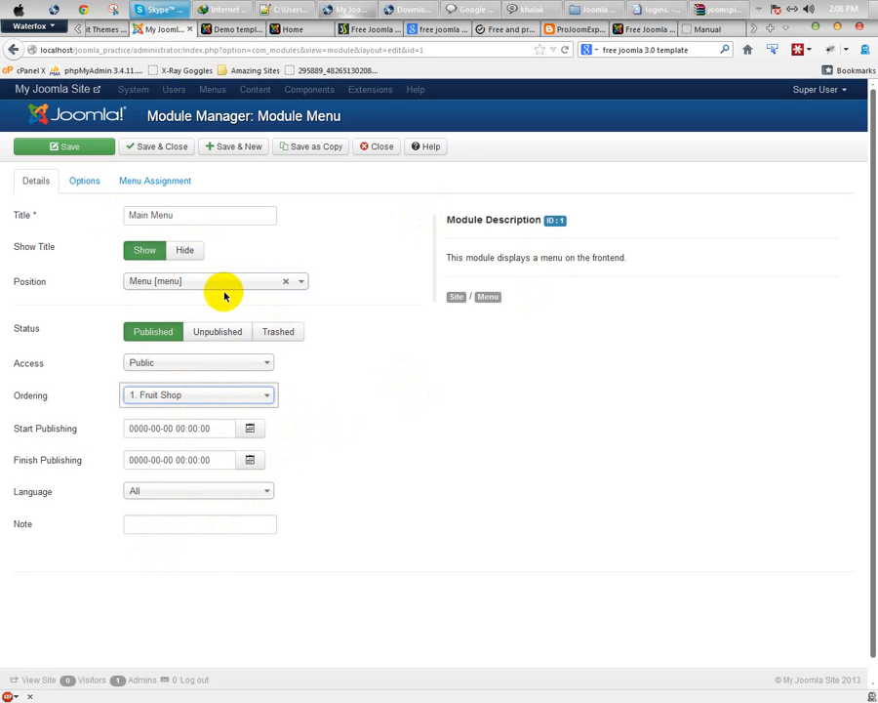
left_click(85, 183)
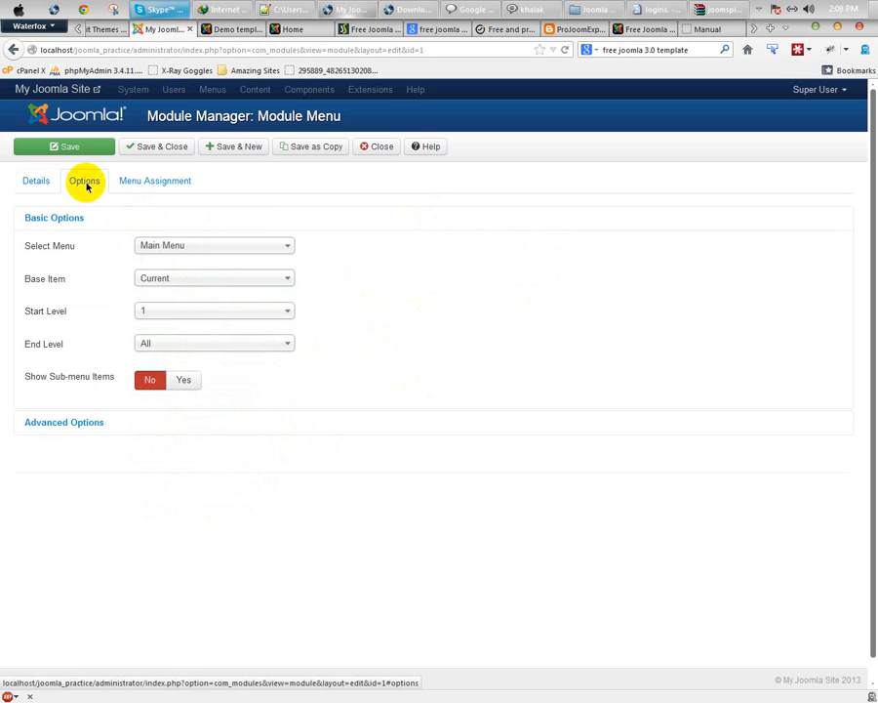
left_click(135, 186)
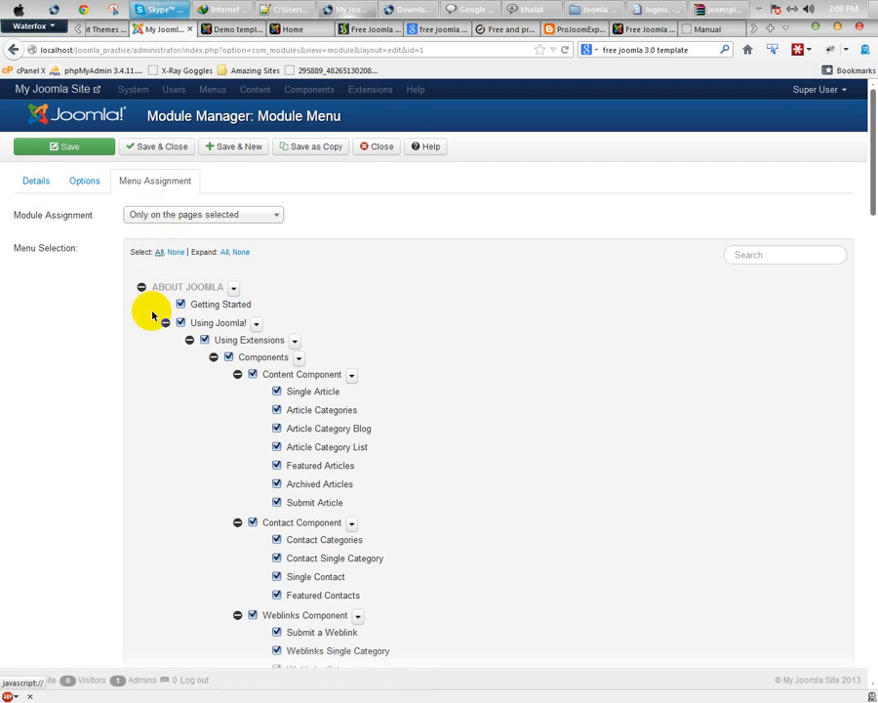
left_click(161, 252)
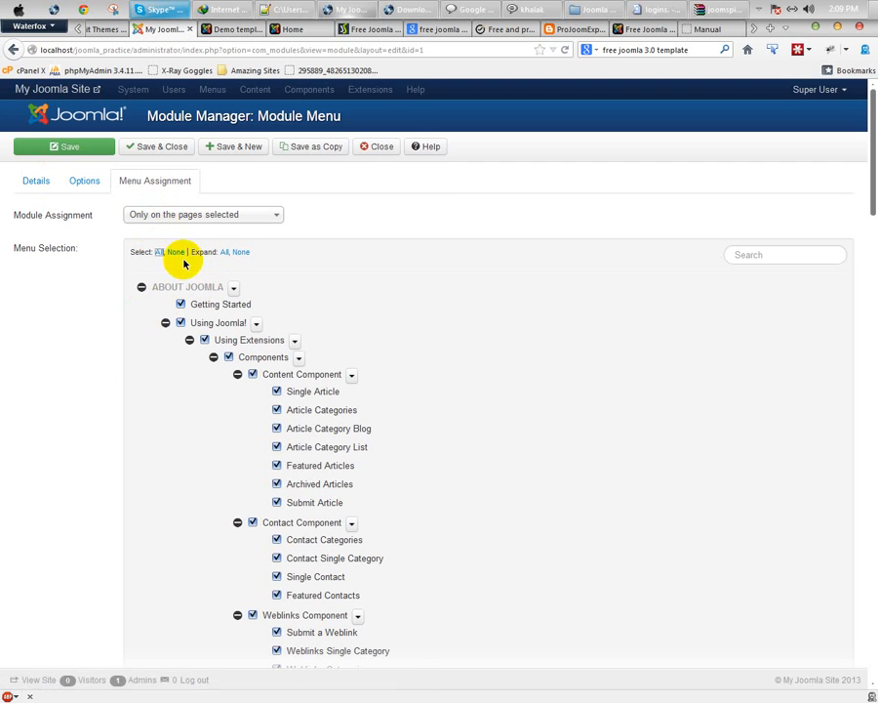
left_click(36, 181)
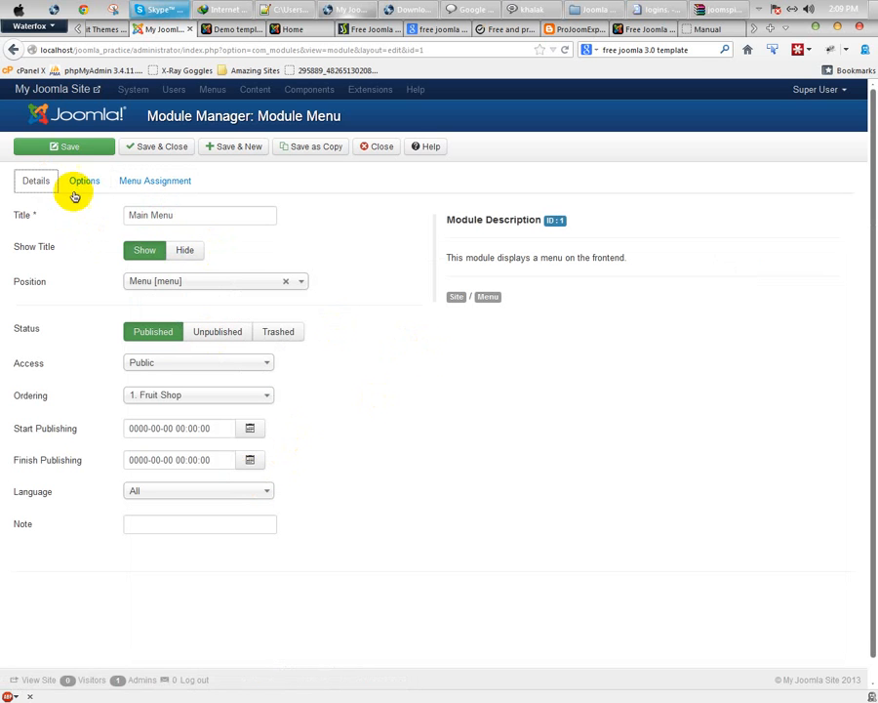
left_click(73, 156)
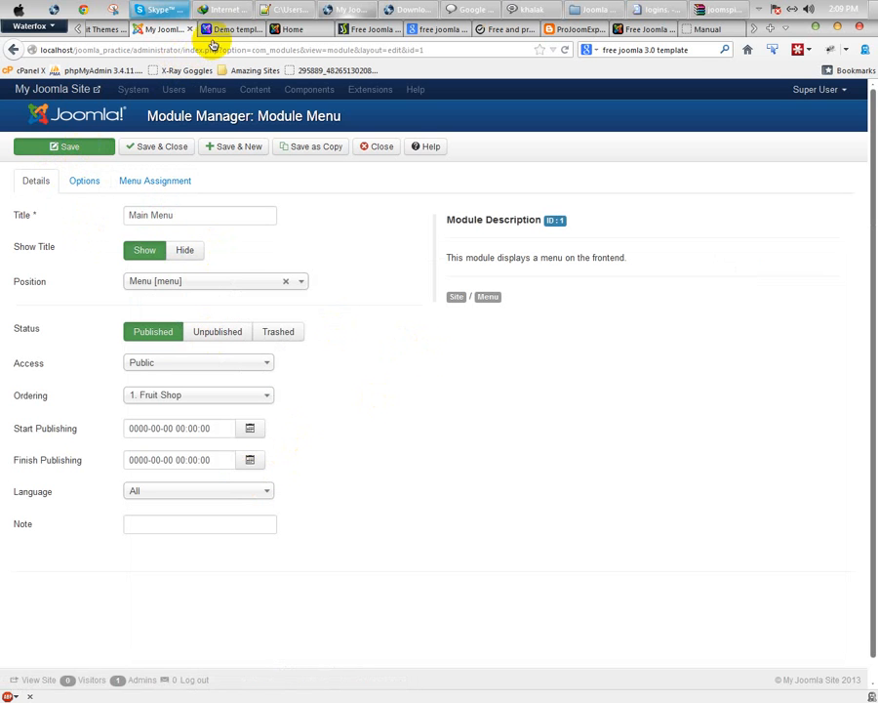
Step: Reload the local site's home page to check the main menu, and go back to the module settings
left_click(296, 31)
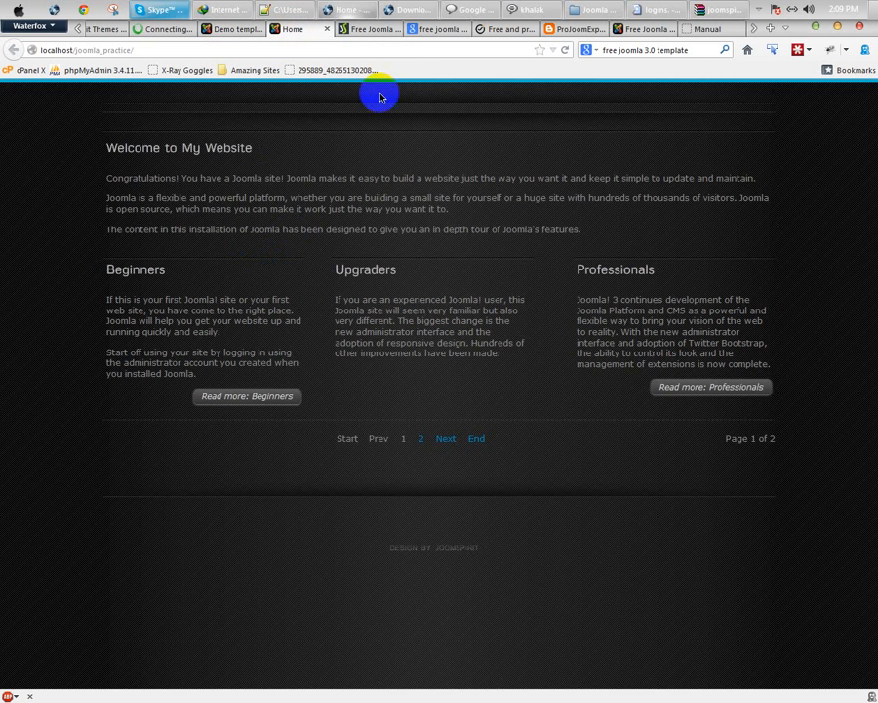
left_click(566, 53)
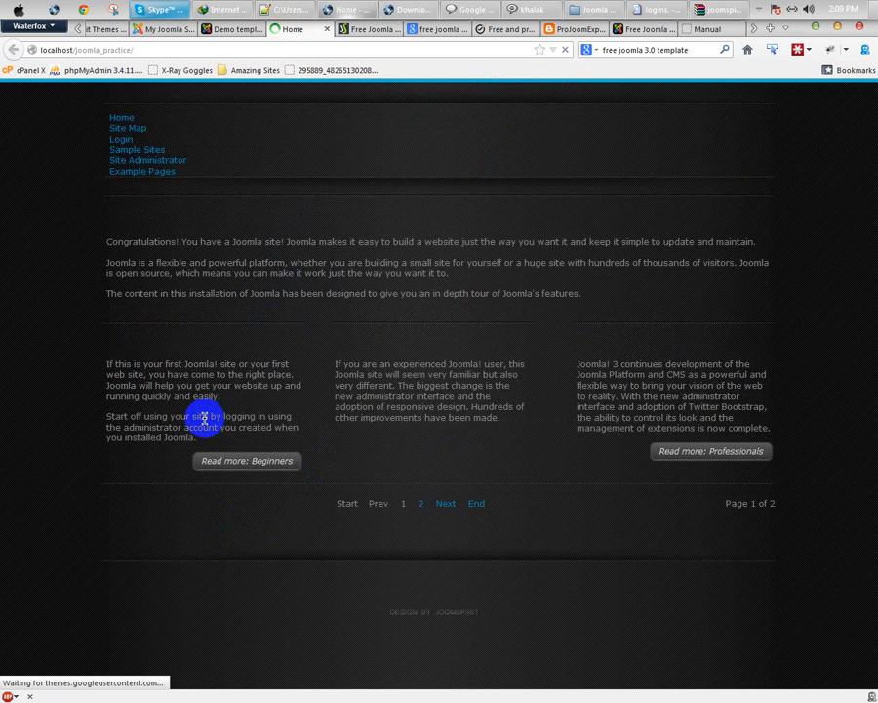
left_click(156, 31)
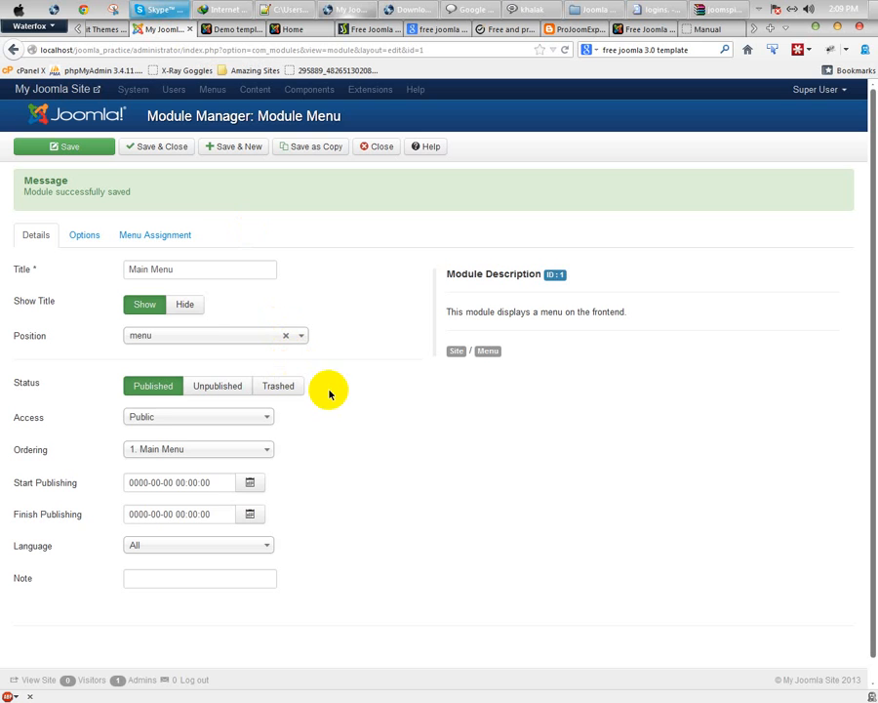
Step: Choose Menu [menu] from the Joomspirit_76 positions again for the Main Menu module and save it
left_click(202, 336)
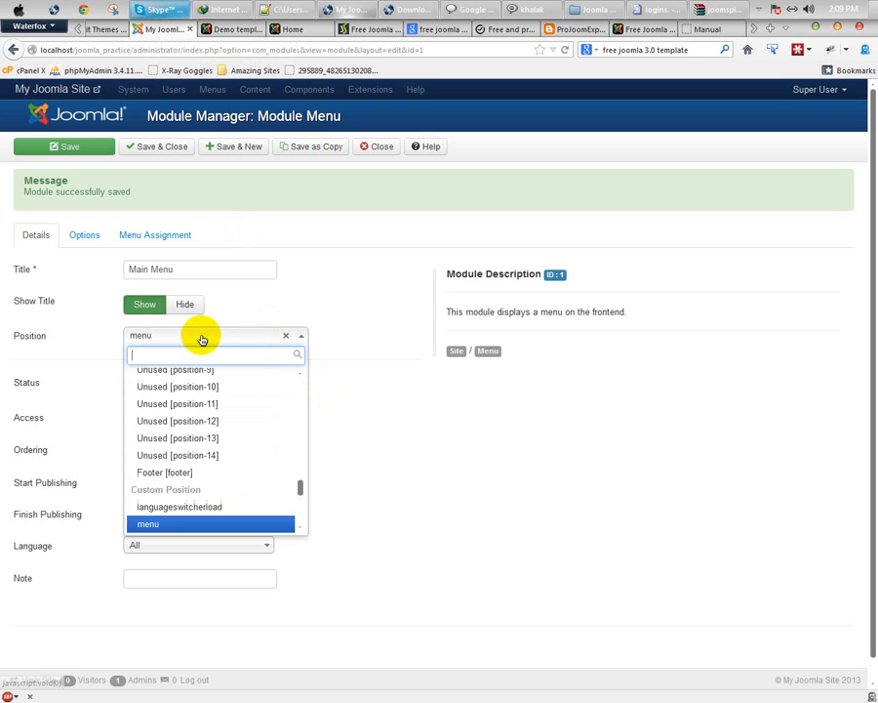
scroll(240, 451, "down", 1)
scroll(240, 451, "down", 2)
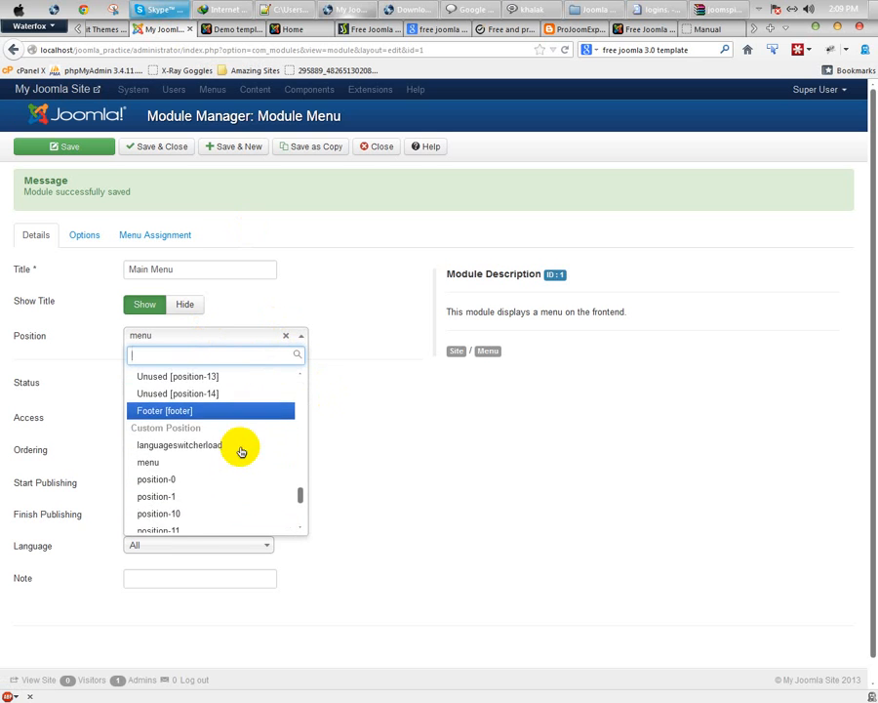
scroll(240, 451, "down", 3)
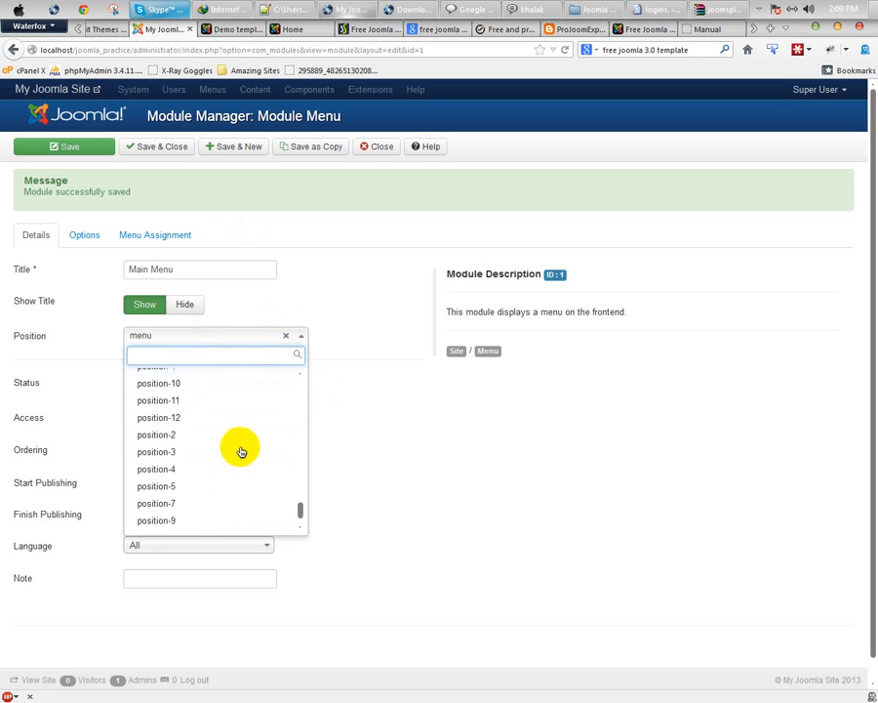
scroll(241, 451, "up", 5)
scroll(240, 450, "up", 7)
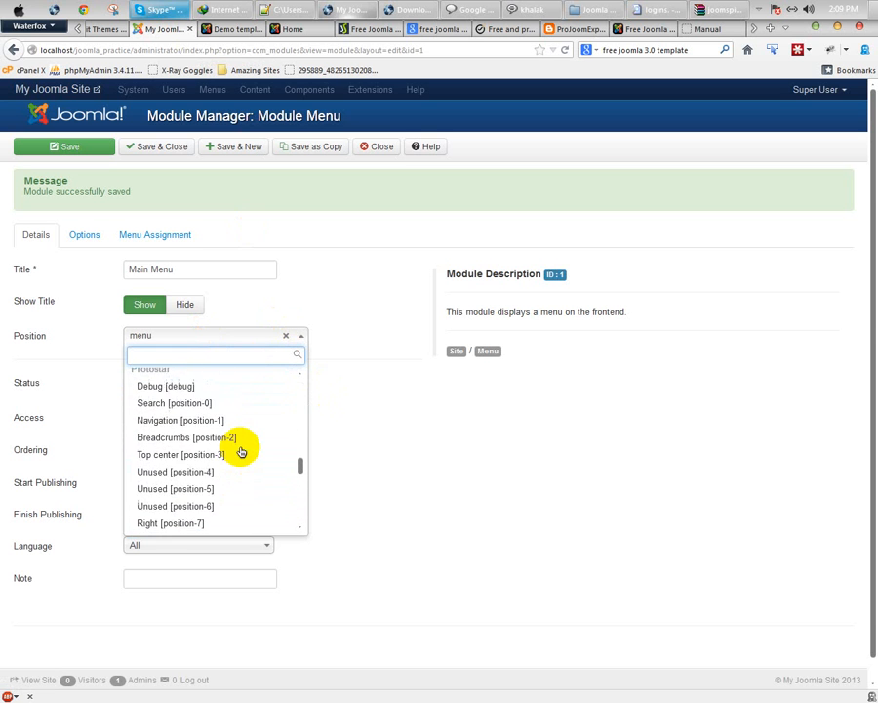
scroll(240, 451, "up", 4)
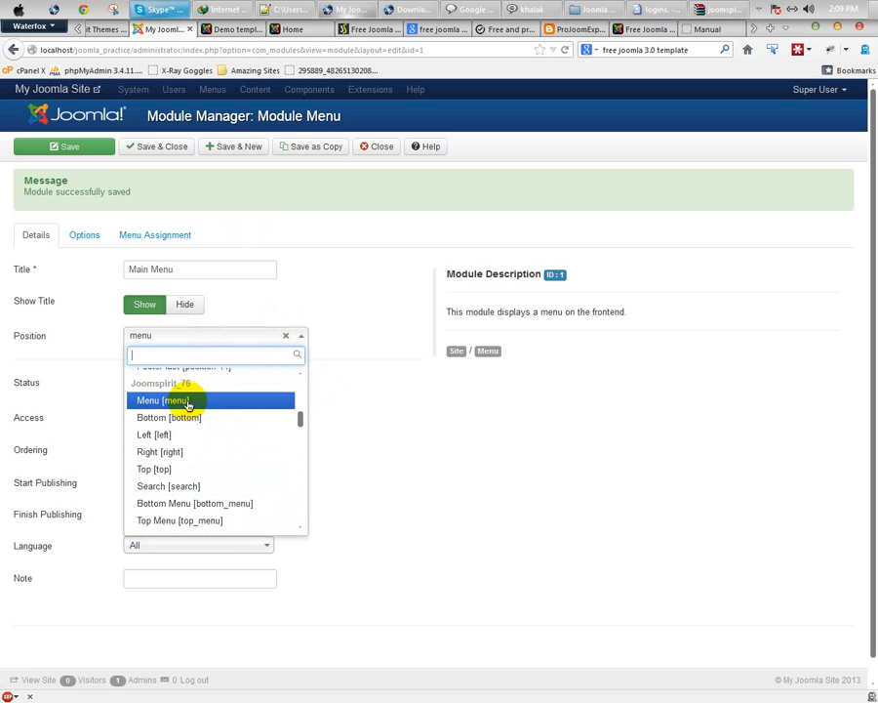
left_click(189, 401)
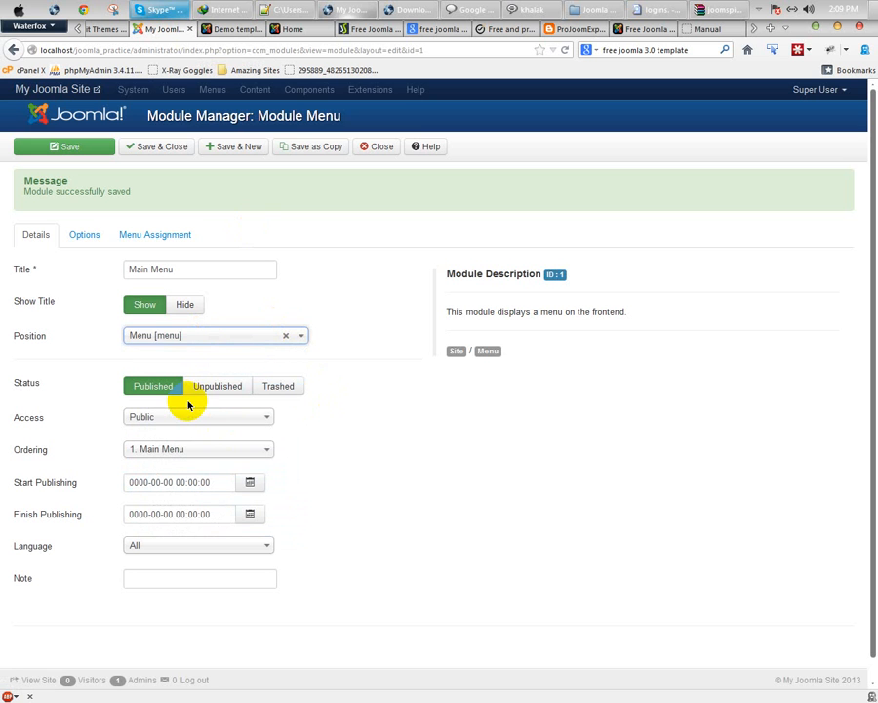
left_click(74, 152)
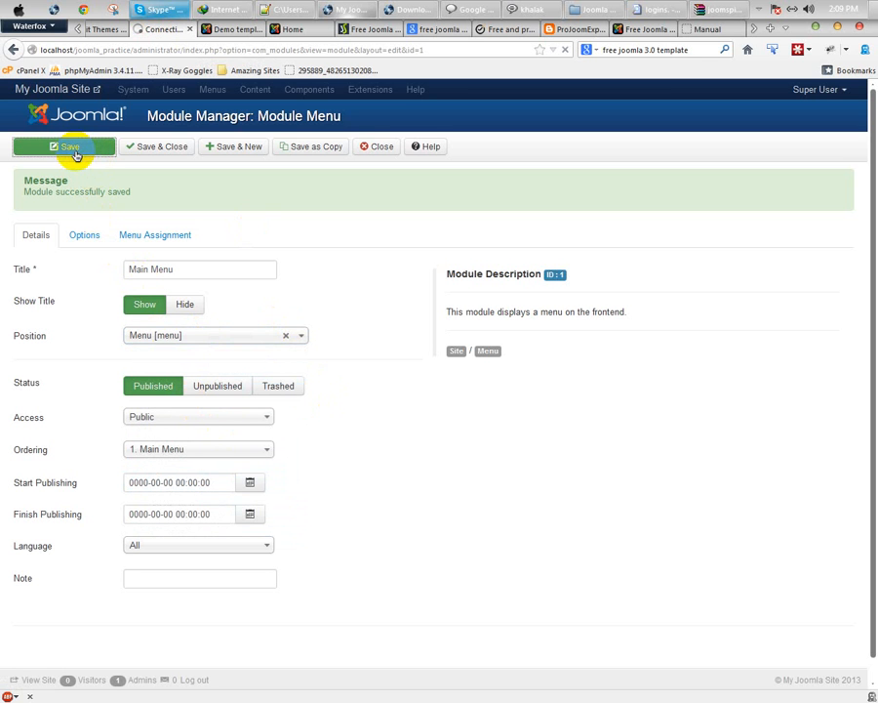
Step: Refresh the local Home page and examine how the saved main menu is displayed
left_click(295, 30)
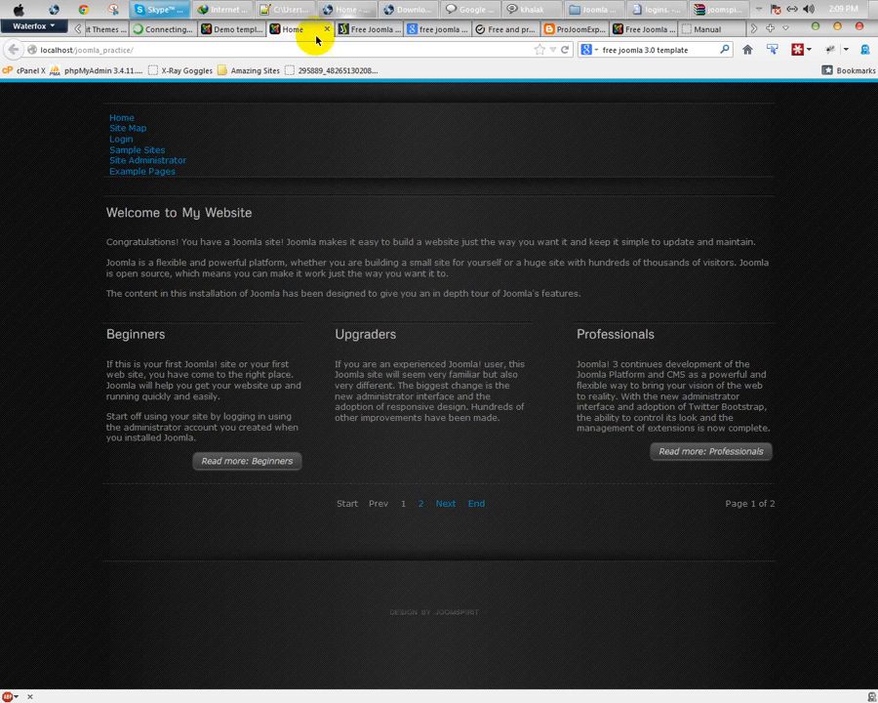
right_click(298, 33)
left_click(314, 40)
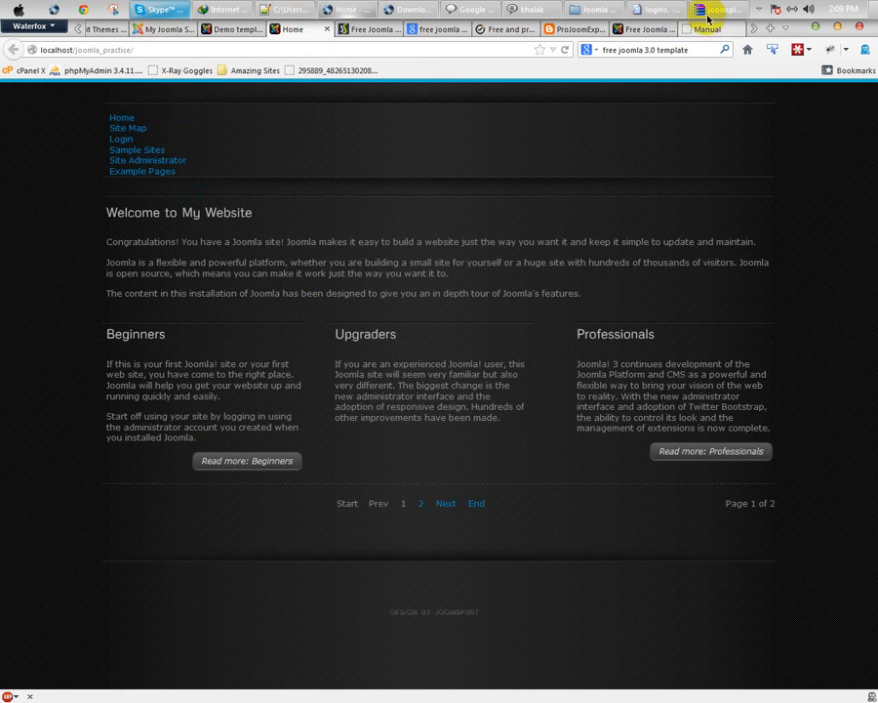
left_click(758, 11)
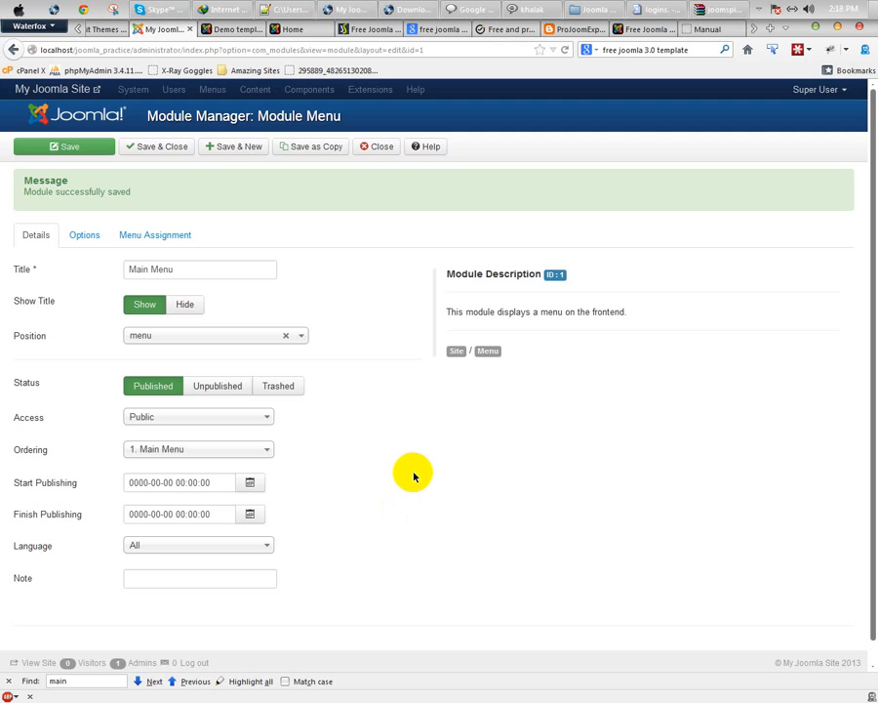
Step: Review the manual's dropdown menu settings and the demo template, and return to the Main Menu module settings
left_click(694, 36)
scroll(199, 412, "up", 10)
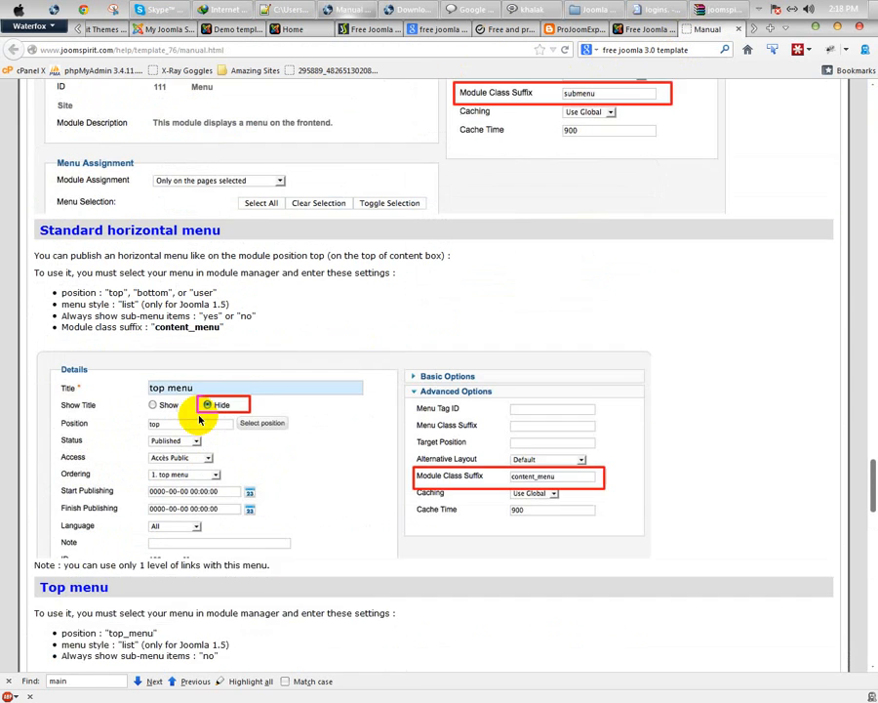
scroll(211, 383, "up", 5)
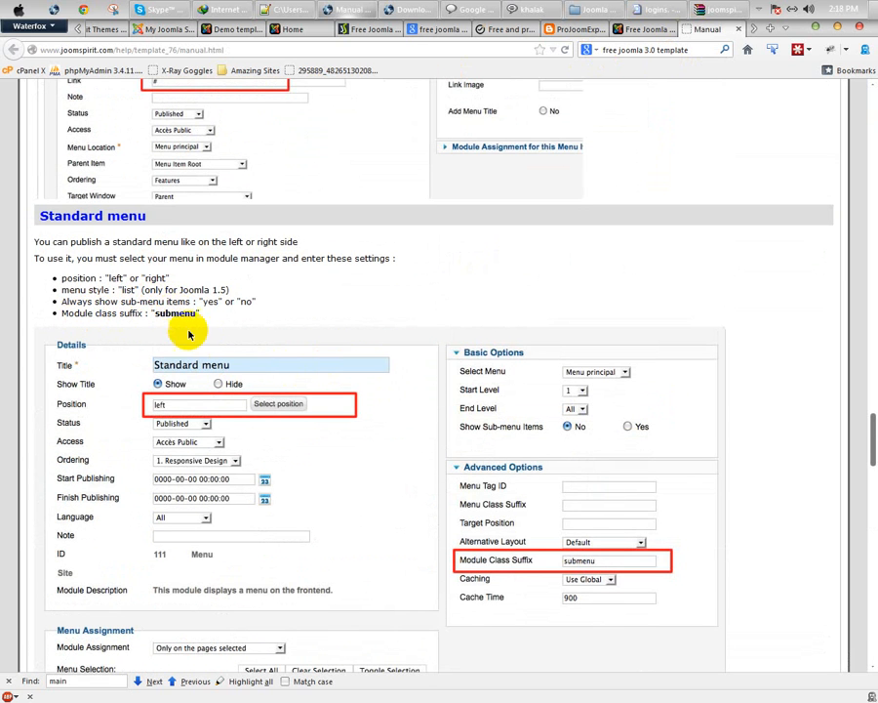
scroll(219, 317, "up", 5)
scroll(220, 322, "up", 6)
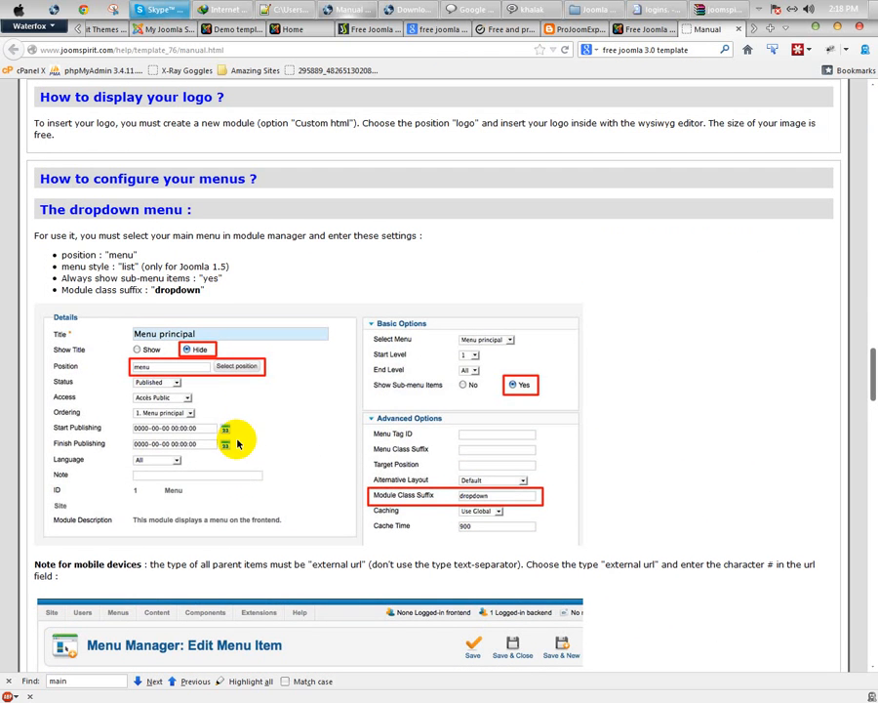
left_click(228, 32)
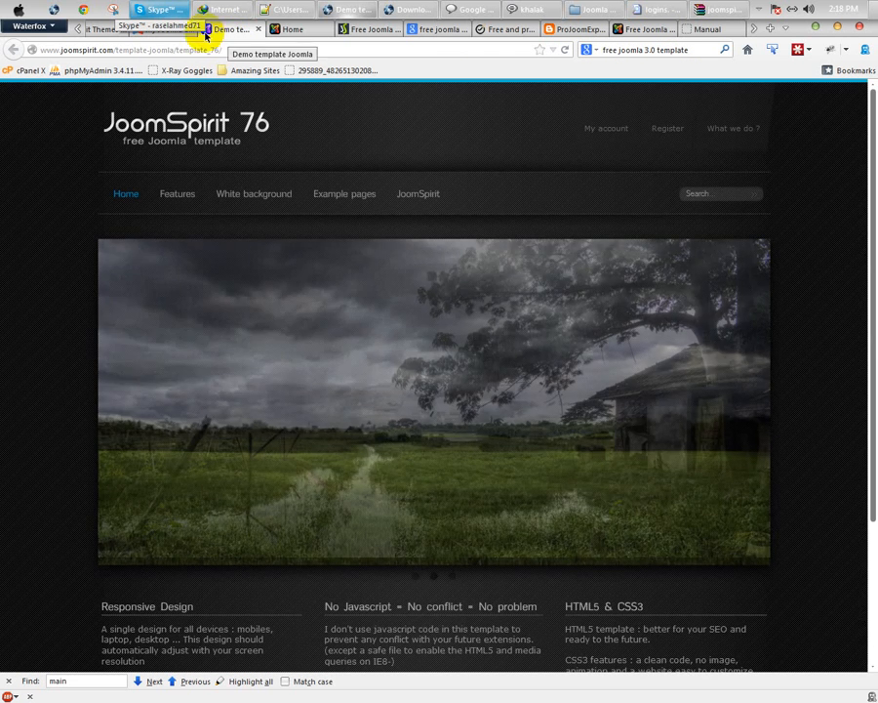
left_click(165, 28)
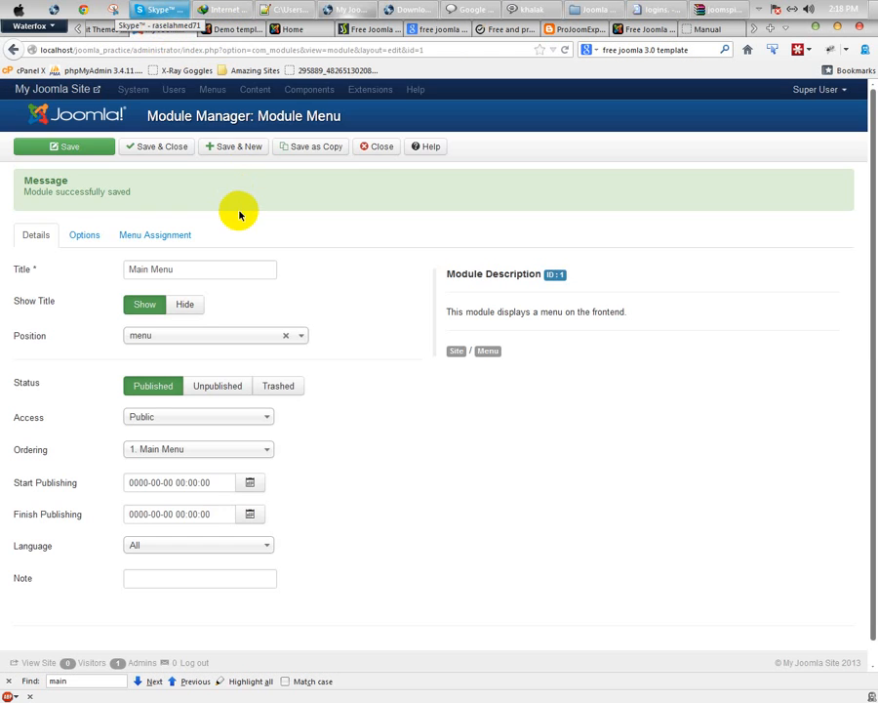
Step: Check that the Main Menu module's advanced options use the module class suffix "dropdown" and save the module
left_click(80, 238)
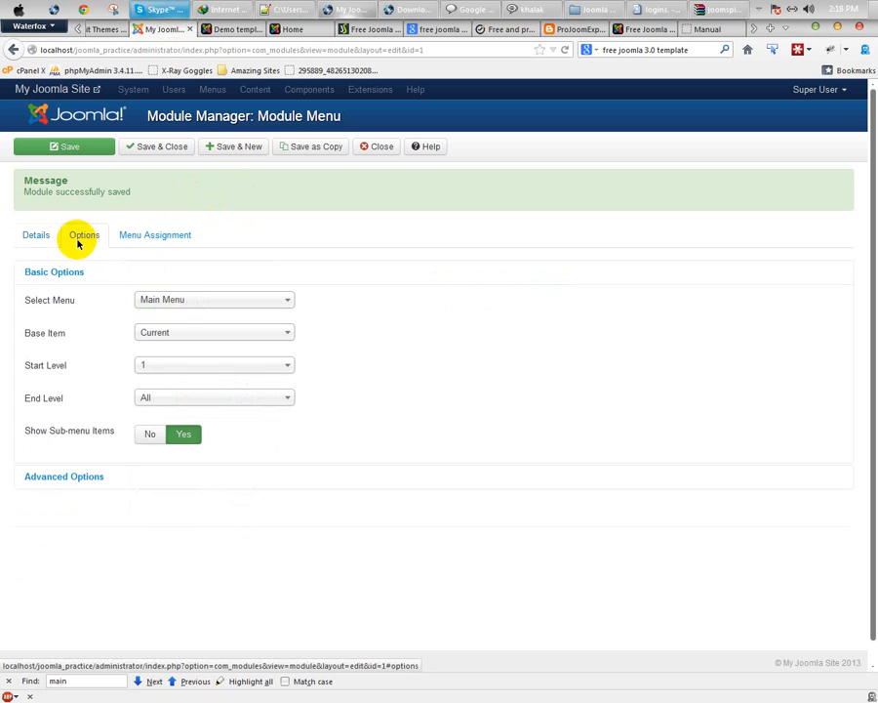
left_click(80, 484)
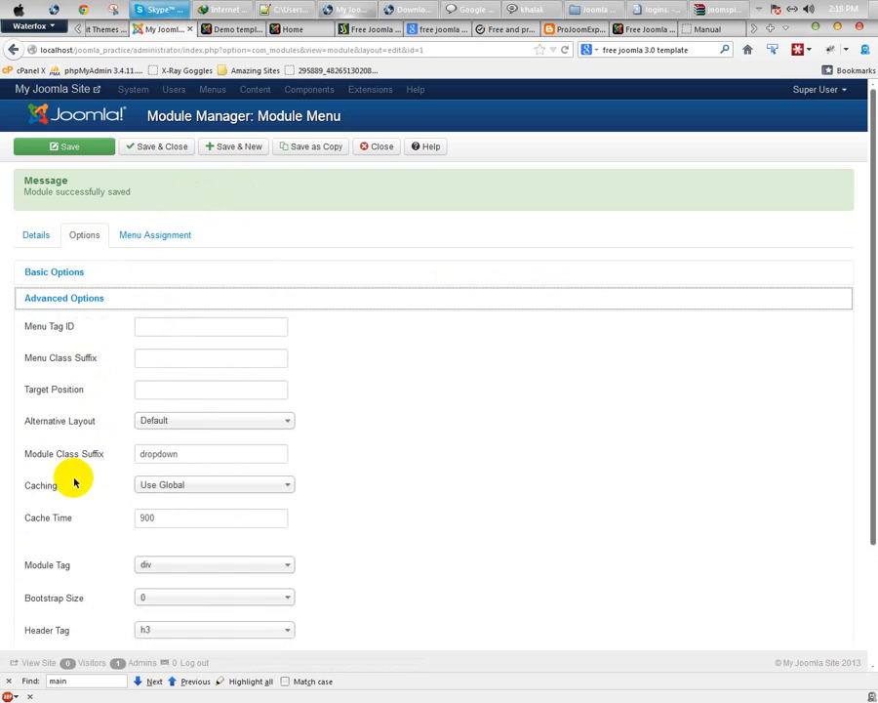
scroll(39, 468, "down", 3)
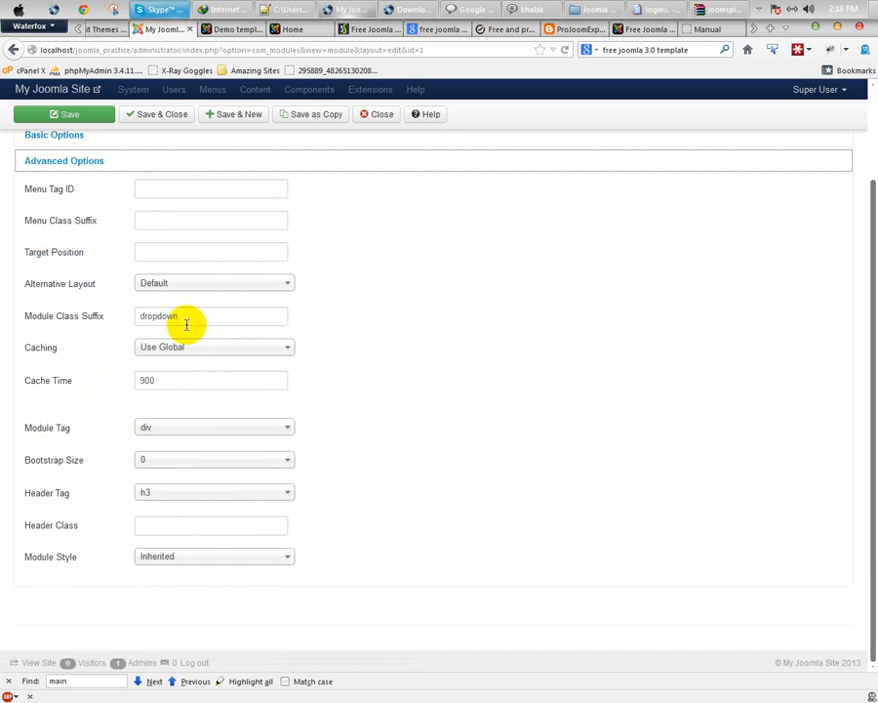
mouse_move(46, 319)
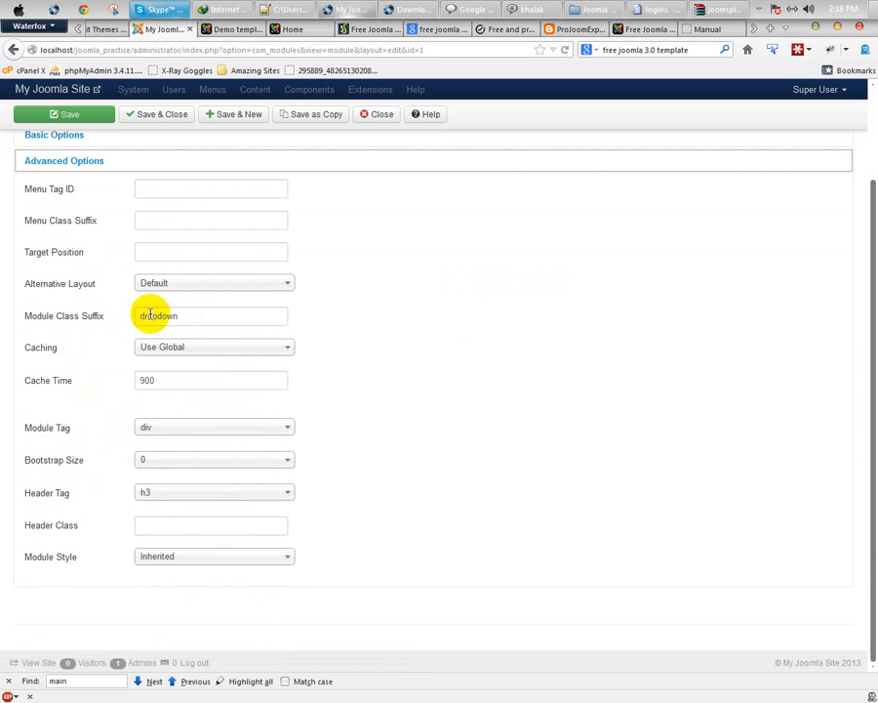
left_click(190, 315)
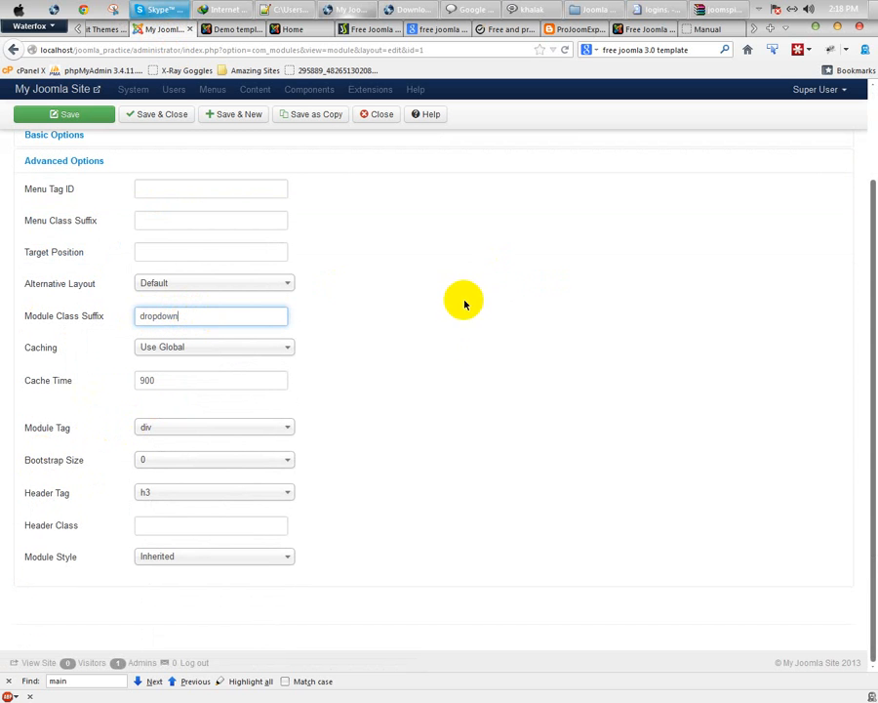
left_click(61, 114)
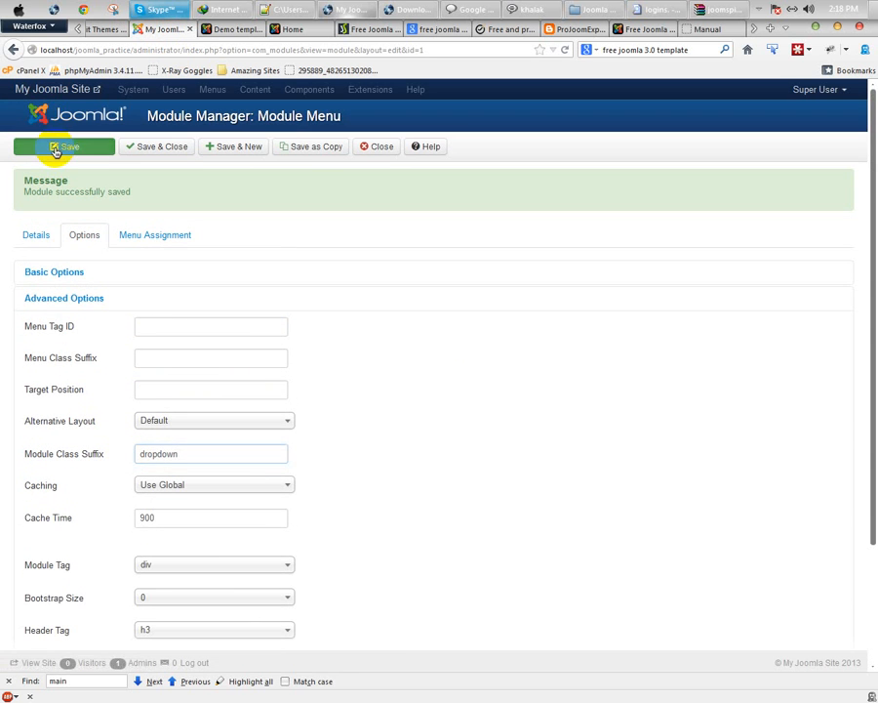
left_click(55, 149)
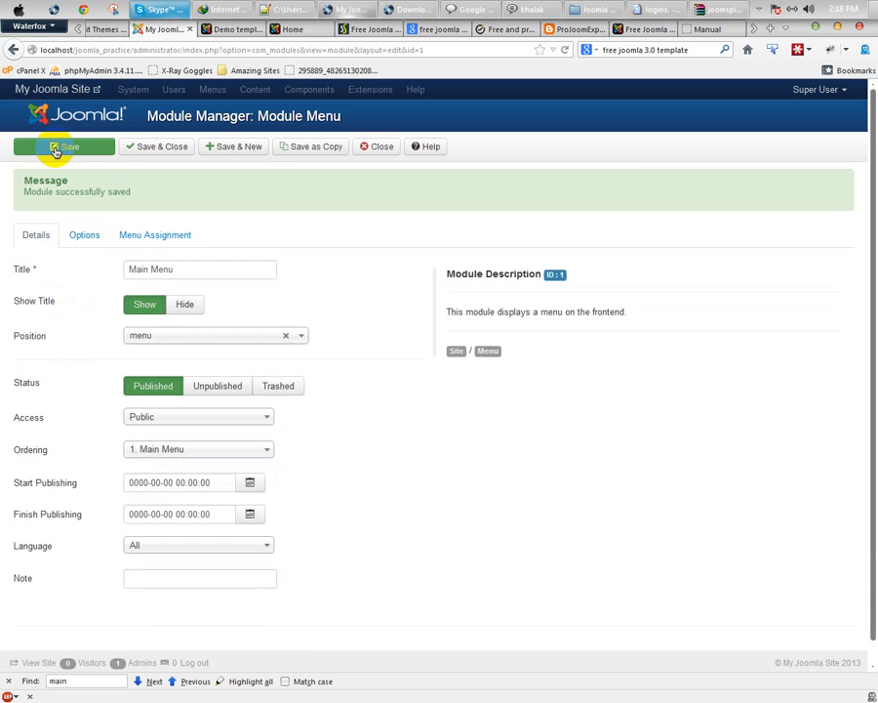
Step: Reload the local Home page, check the main menu's dropdown items and compare the page with the demo template
left_click(293, 29)
right_click(296, 31)
left_click(314, 39)
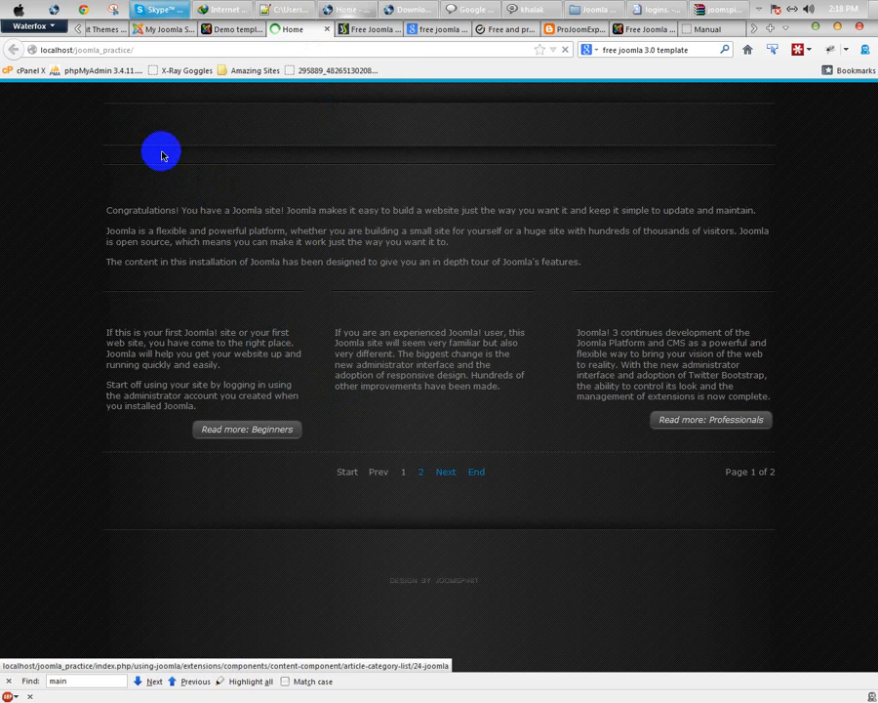
mouse_move(194, 133)
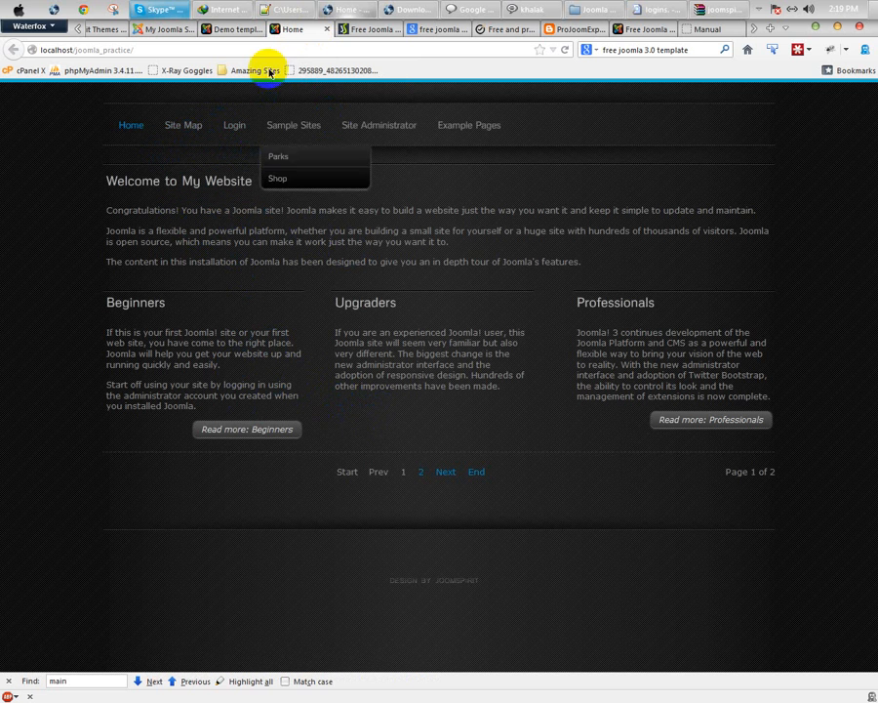
left_click(231, 29)
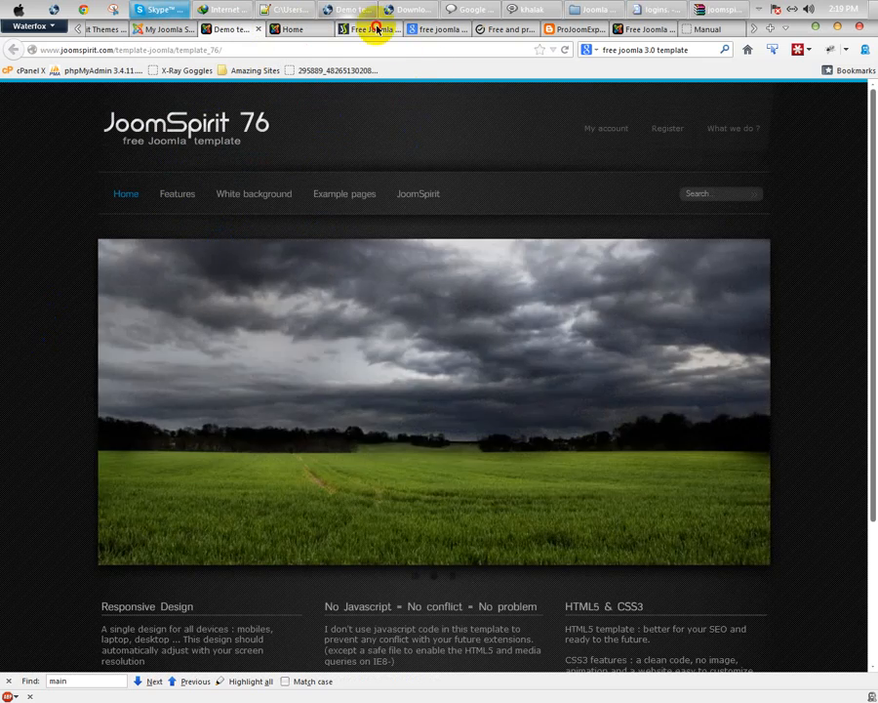
Step: Read the manual's sections on module class suffixes, the demo slideshow's position and settings, and the user modules
left_click(375, 29)
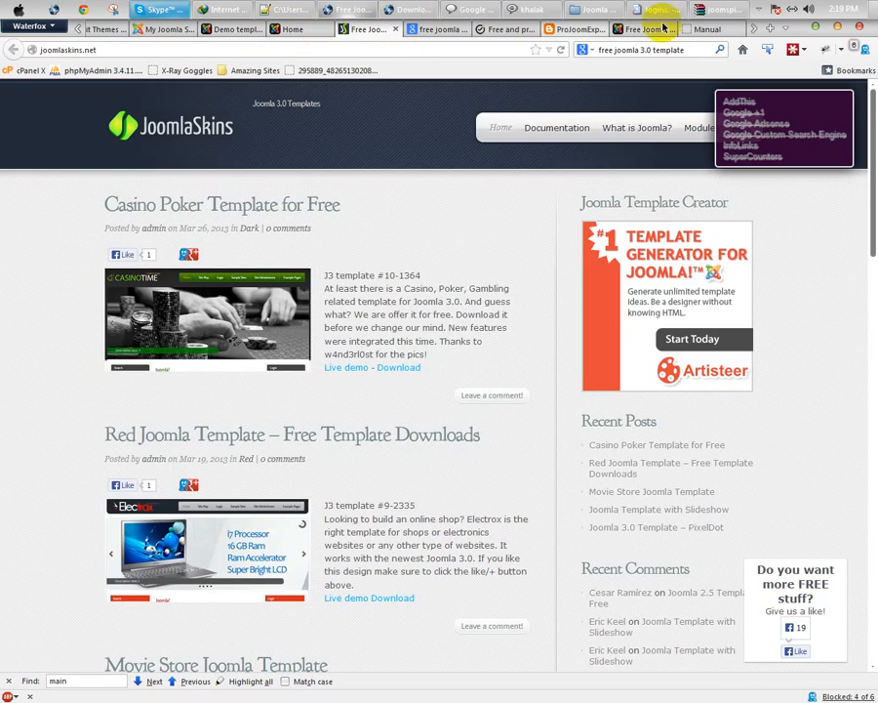
left_click(706, 28)
scroll(365, 389, "down", 15)
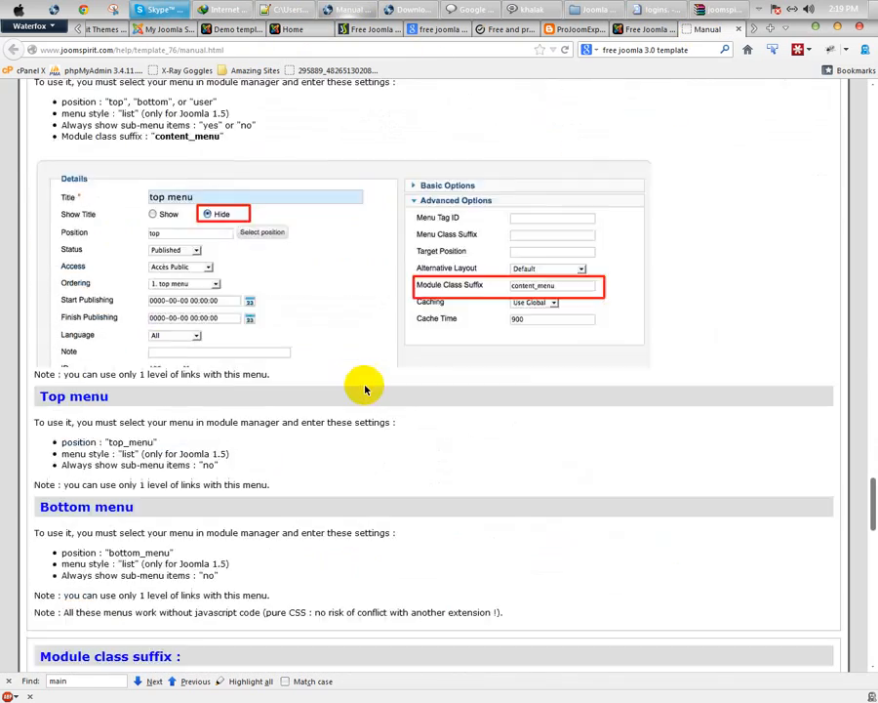
scroll(312, 386, "up", 4)
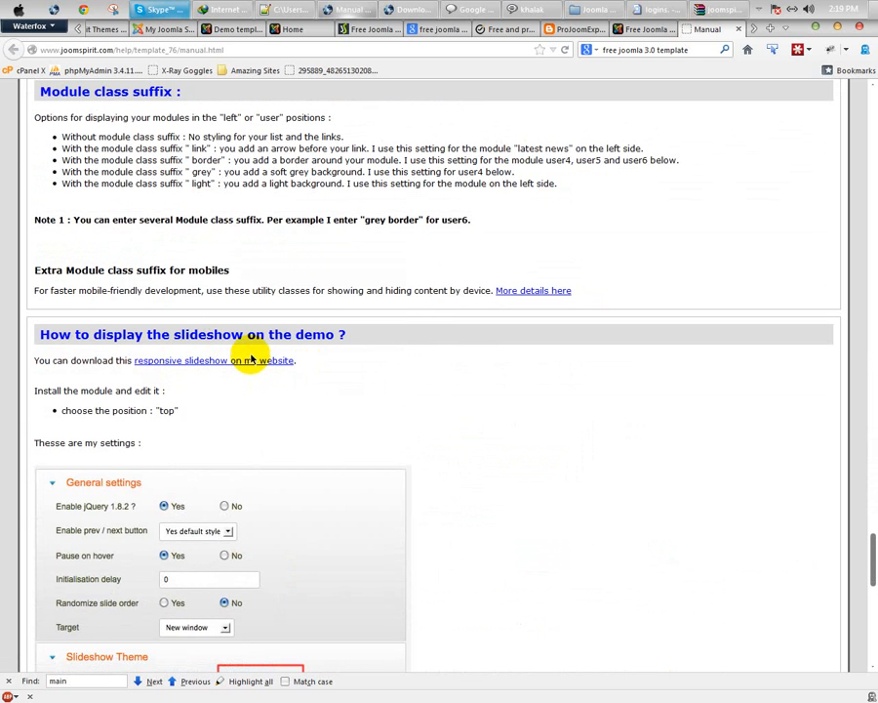
scroll(420, 423, "down", 4)
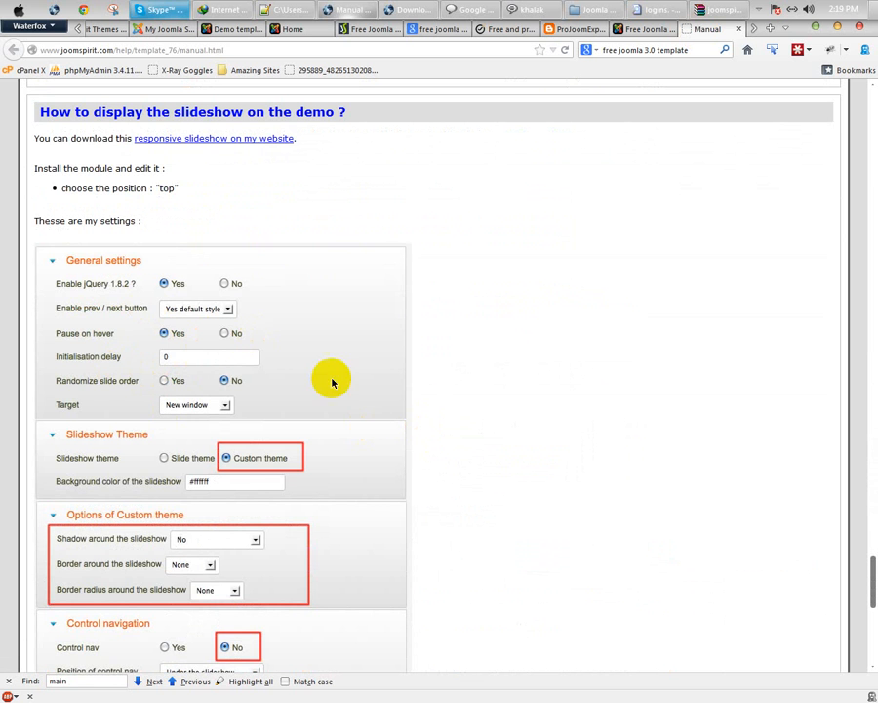
scroll(181, 413, "down", 2)
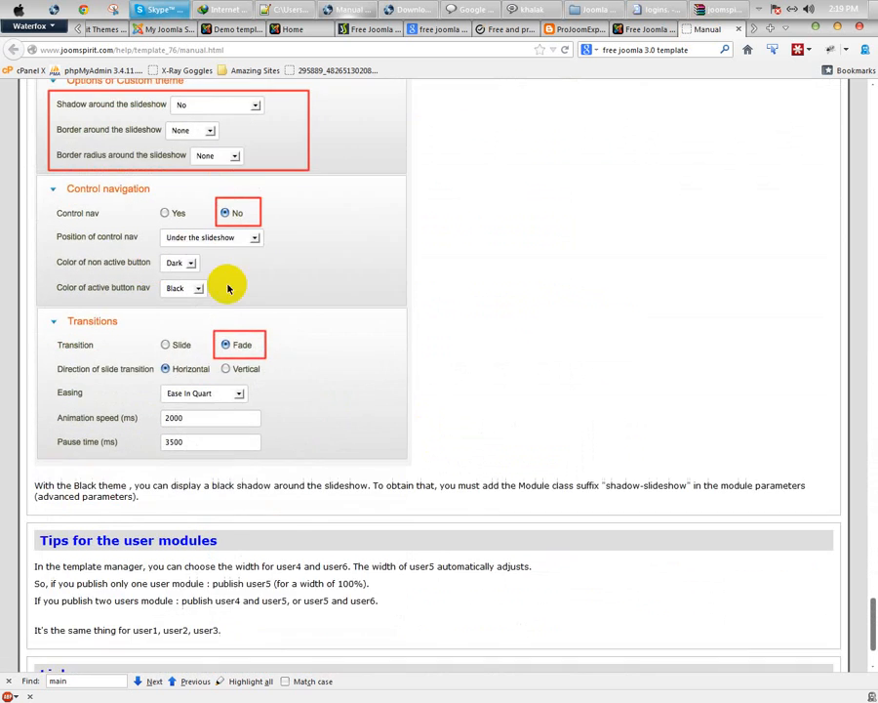
scroll(205, 391, "down", 6)
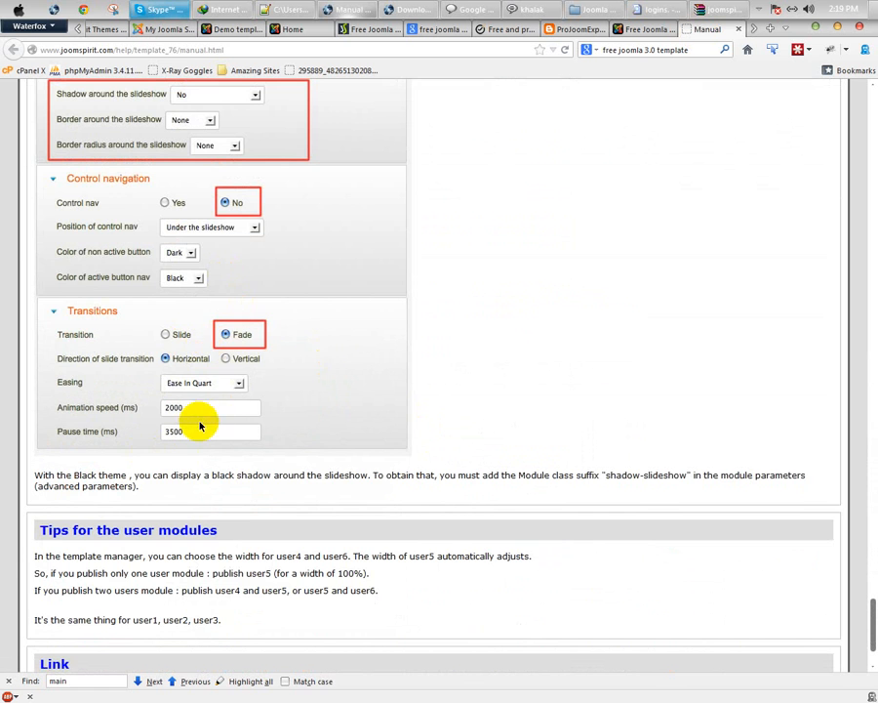
scroll(225, 390, "up", 10)
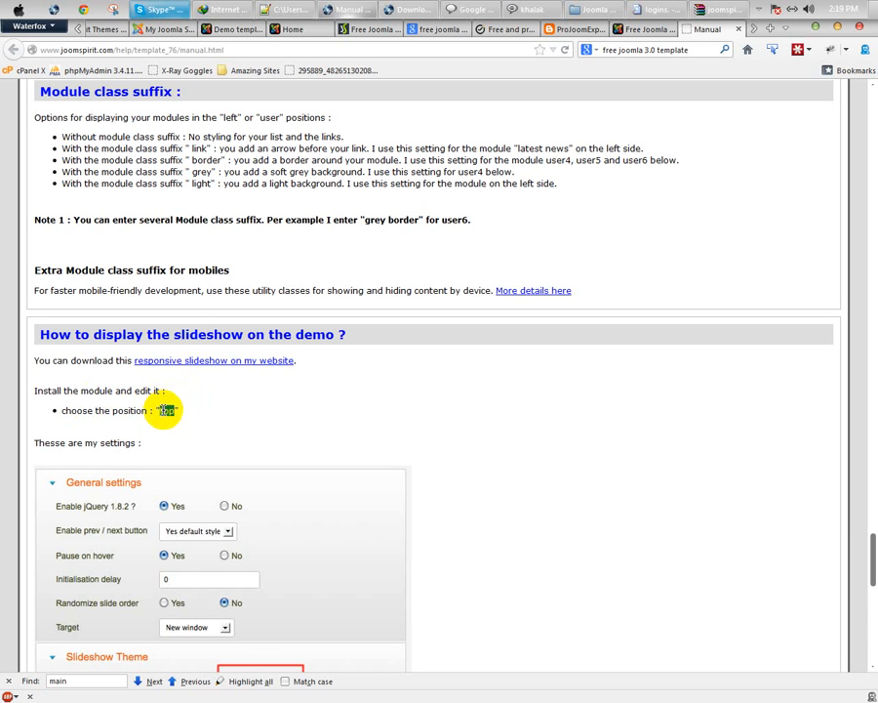
Step: Copy the image address of the JoomSpirit 76 logo from the demo page and return to the module settings
left_click(159, 29)
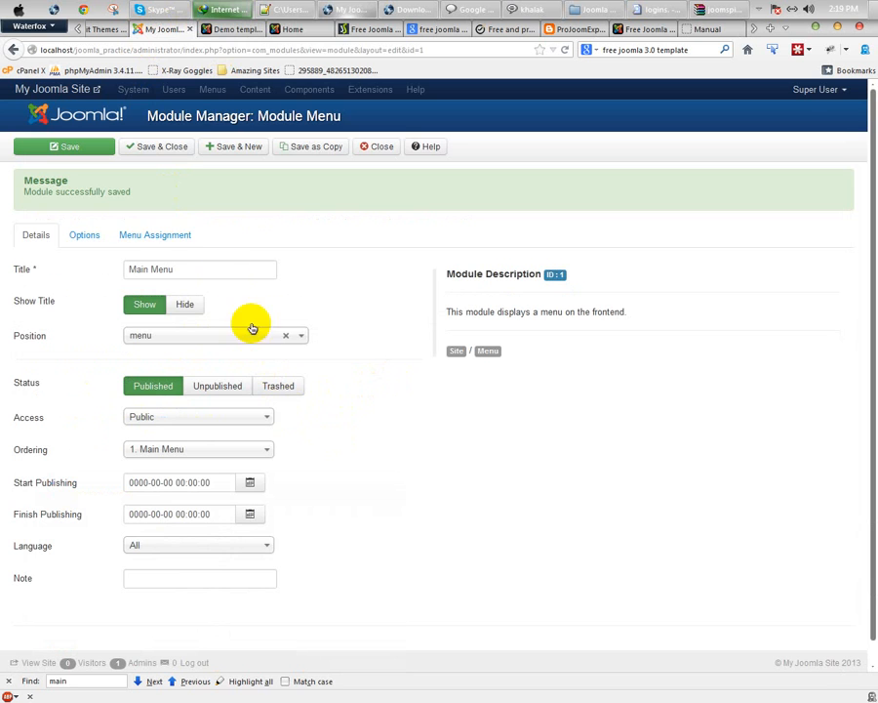
left_click(235, 30)
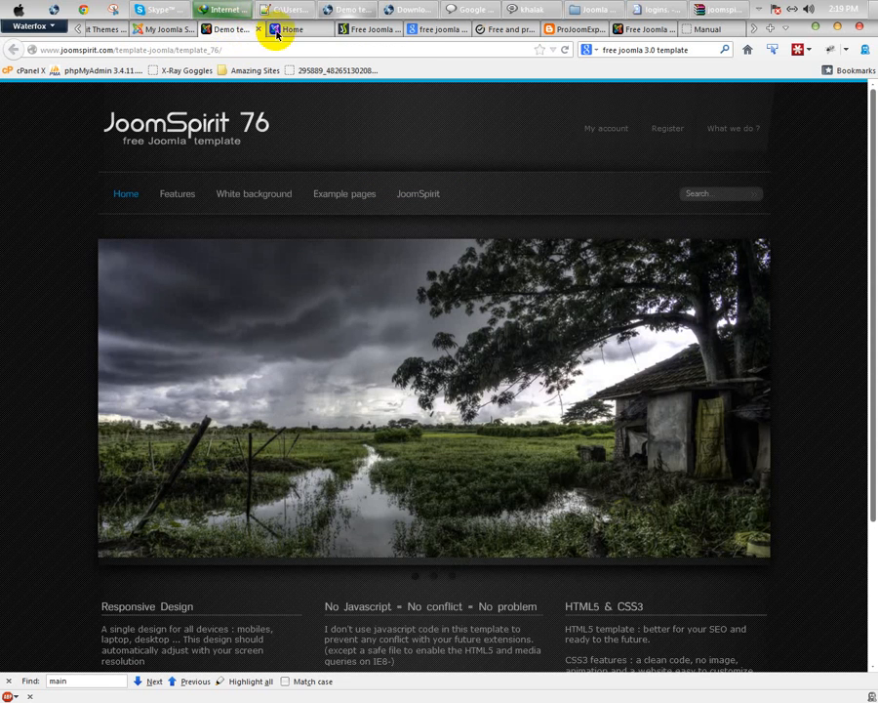
right_click(168, 136)
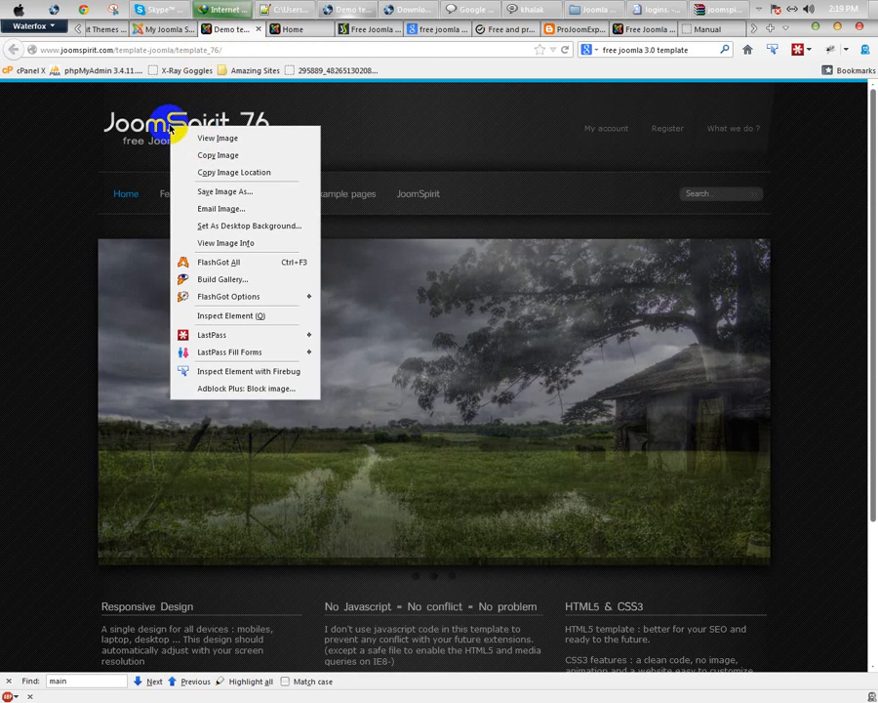
left_click(210, 151)
left_click(163, 30)
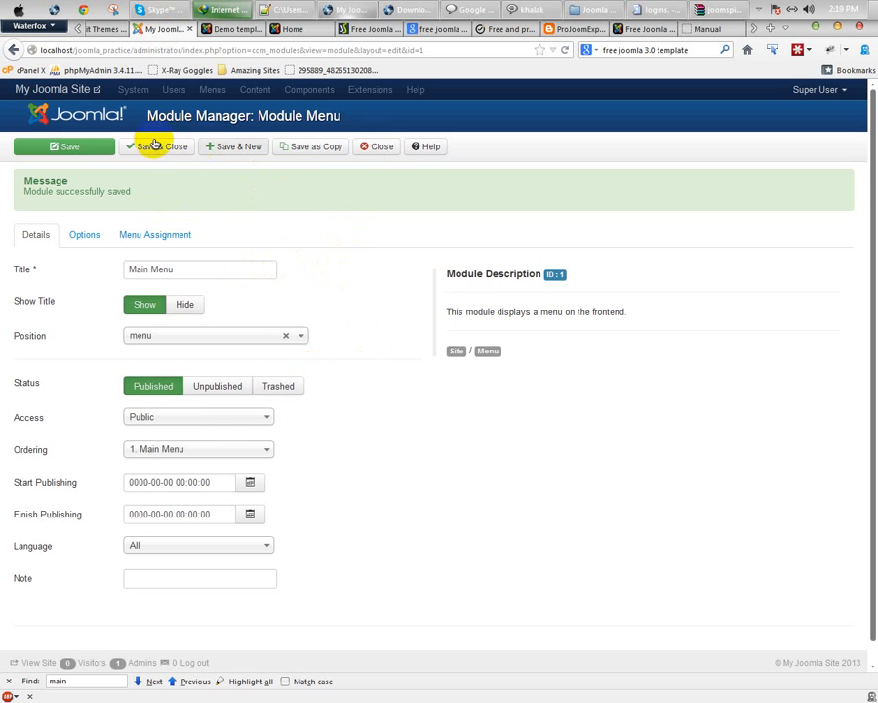
Step: Close the Main Menu module and create a new Custom HTML module titled "Logo"
left_click(369, 154)
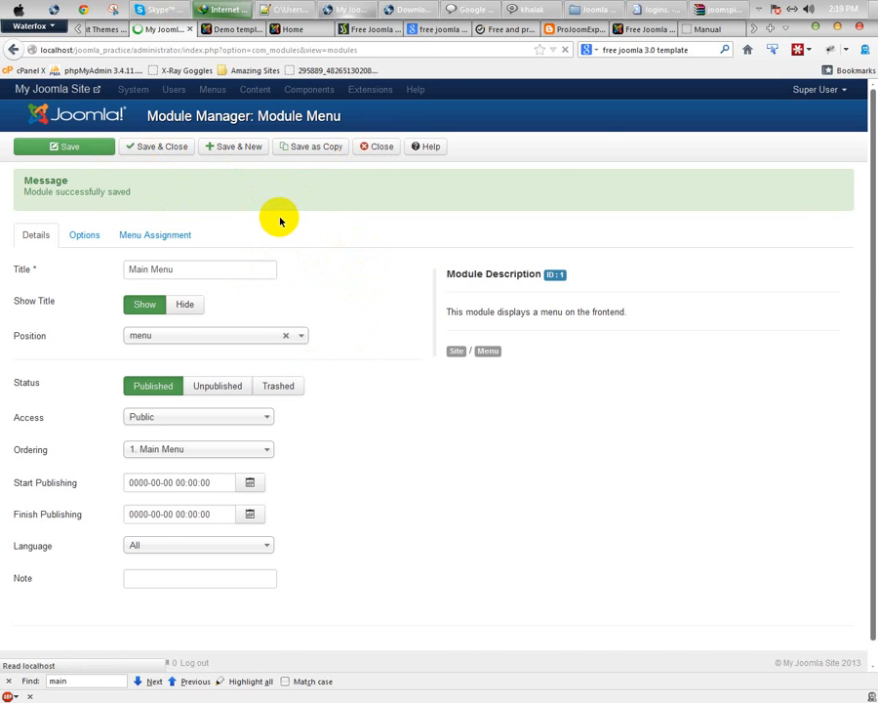
left_click(87, 147)
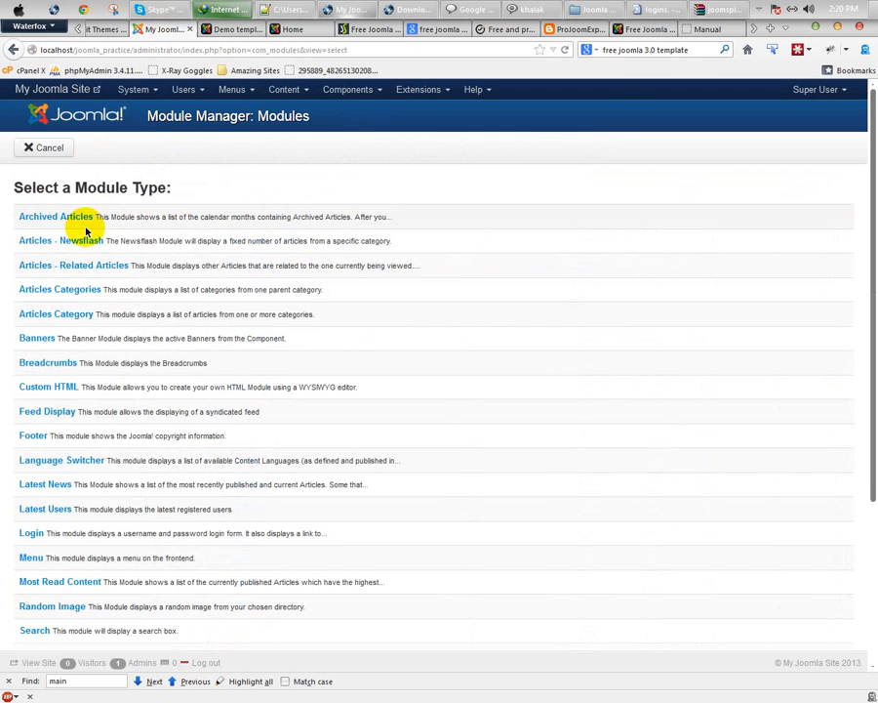
scroll(98, 490, "down", 1)
scroll(98, 490, "down", 4)
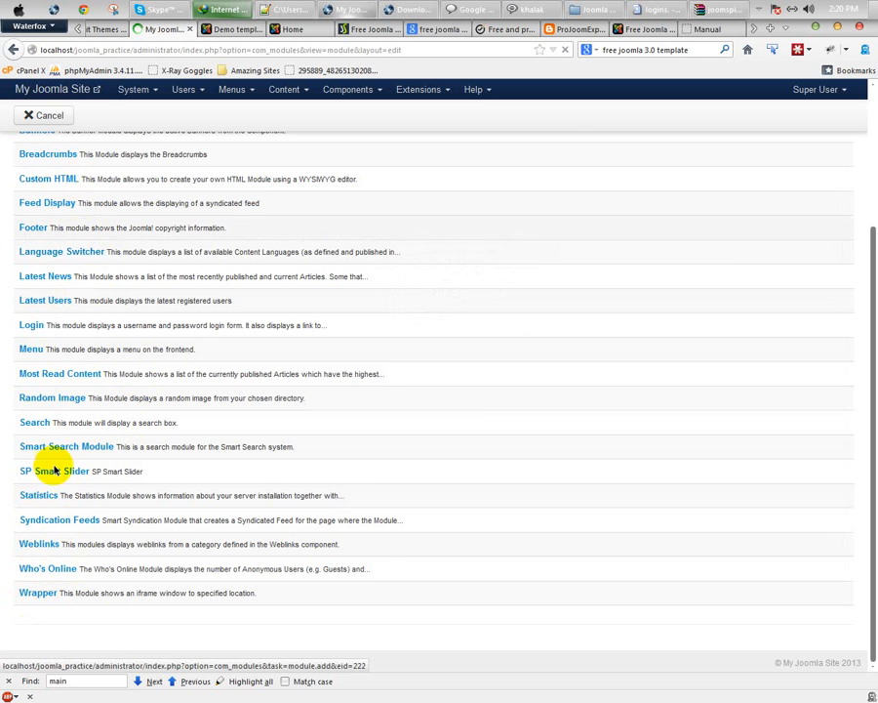
left_click(163, 211)
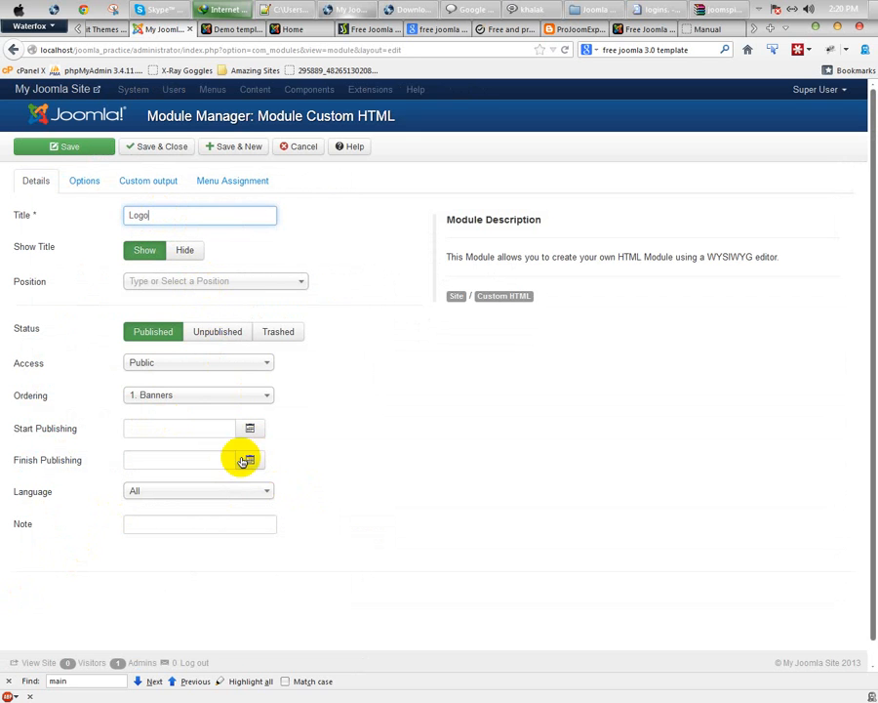
left_click(139, 183)
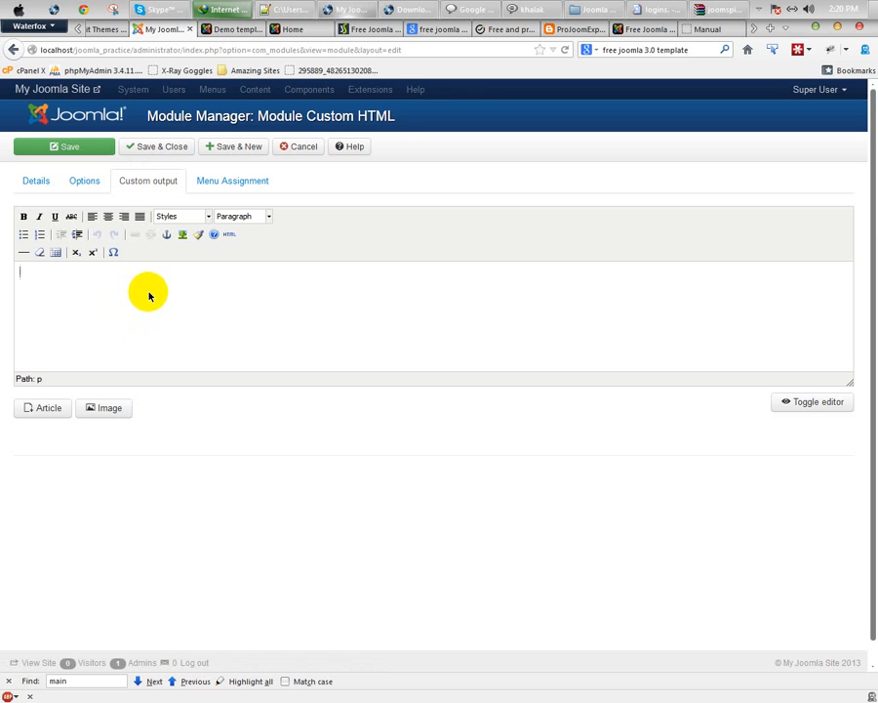
left_click(229, 236)
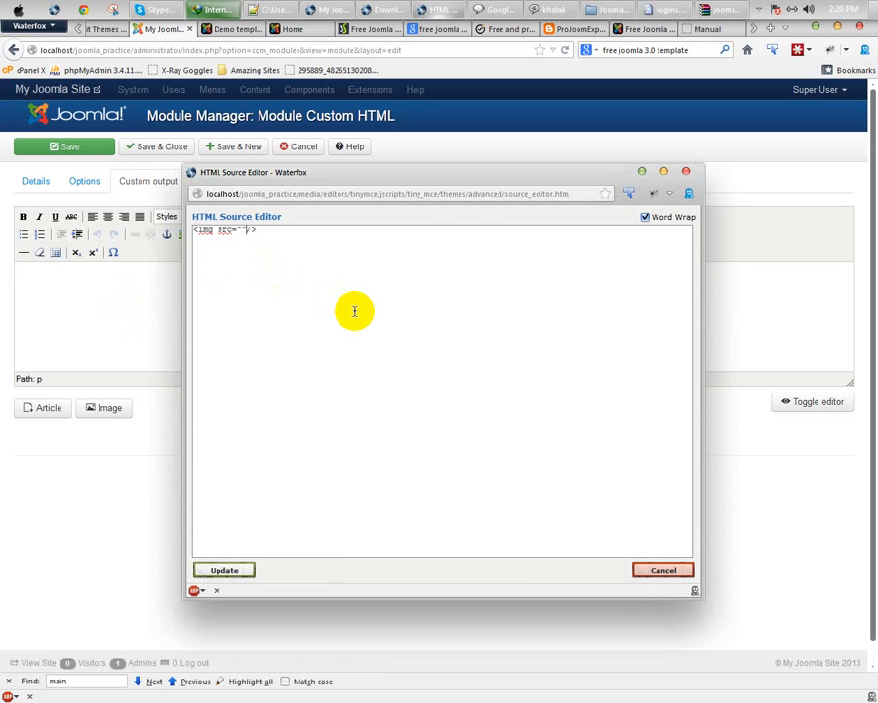
type("http://www.joomspirit.com/template-joomla/template_76/images/76/logo_blacktheme.png")
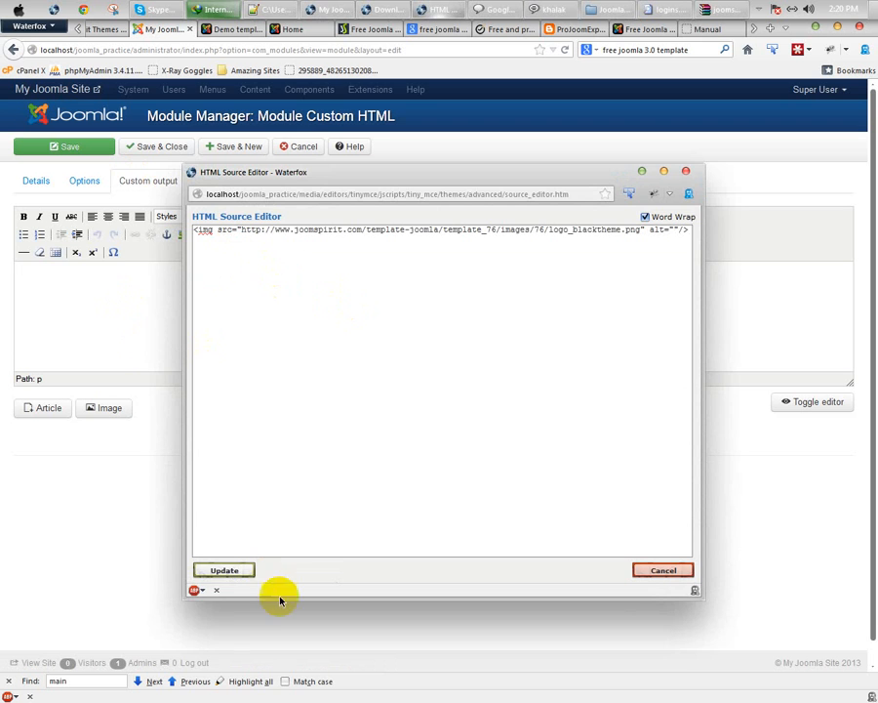
left_click(226, 573)
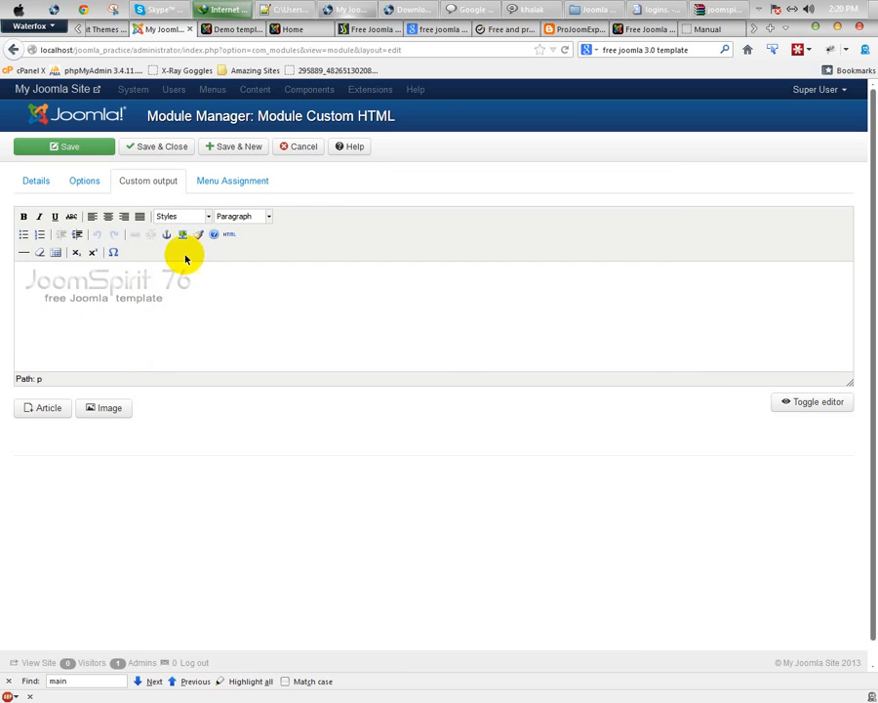
left_click(76, 181)
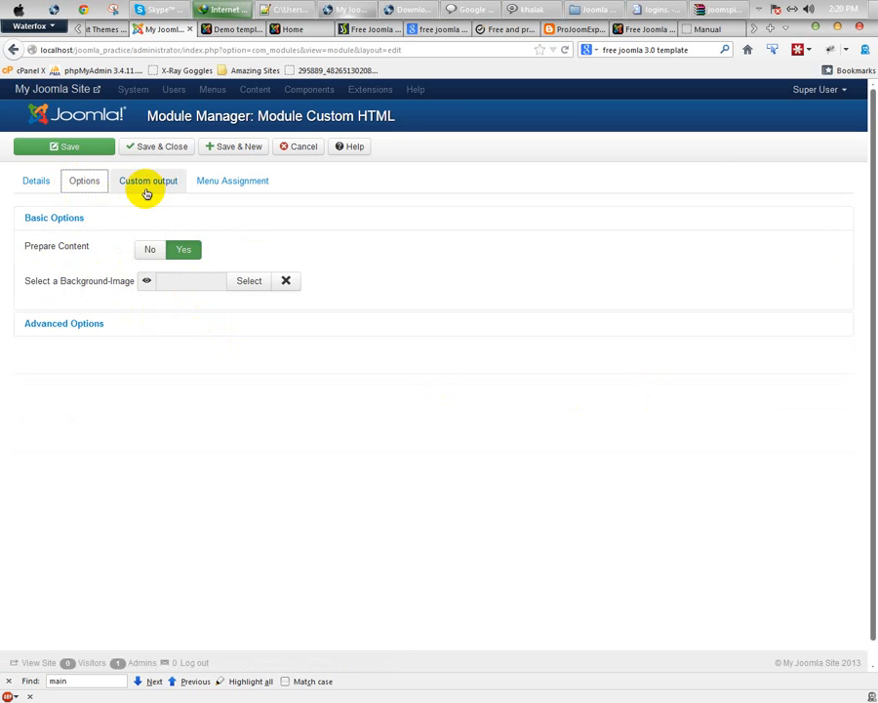
Step: Assign the Logo module to display on all pages
left_click(230, 183)
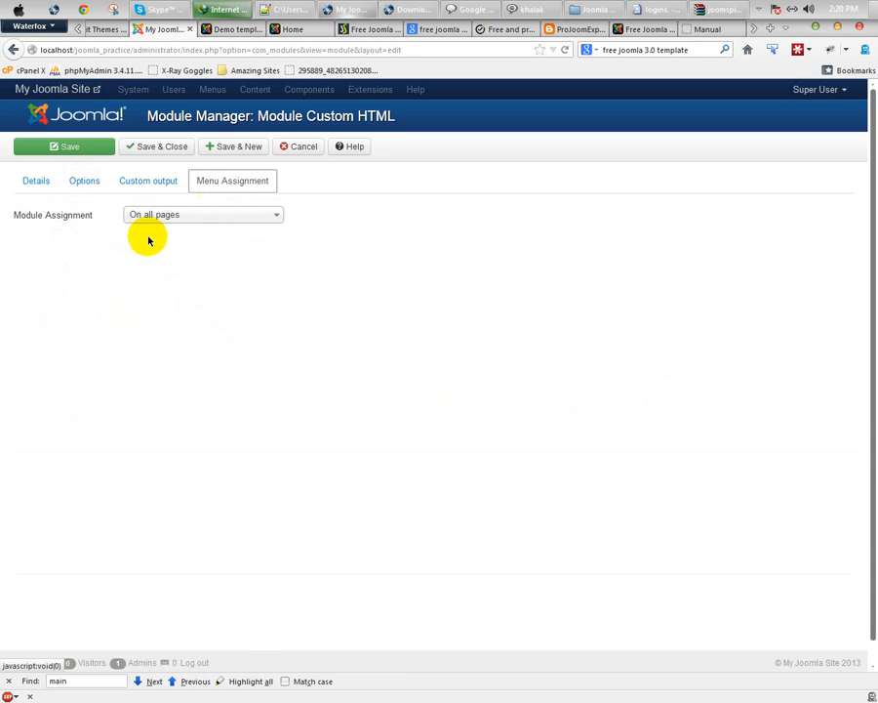
left_click(202, 219)
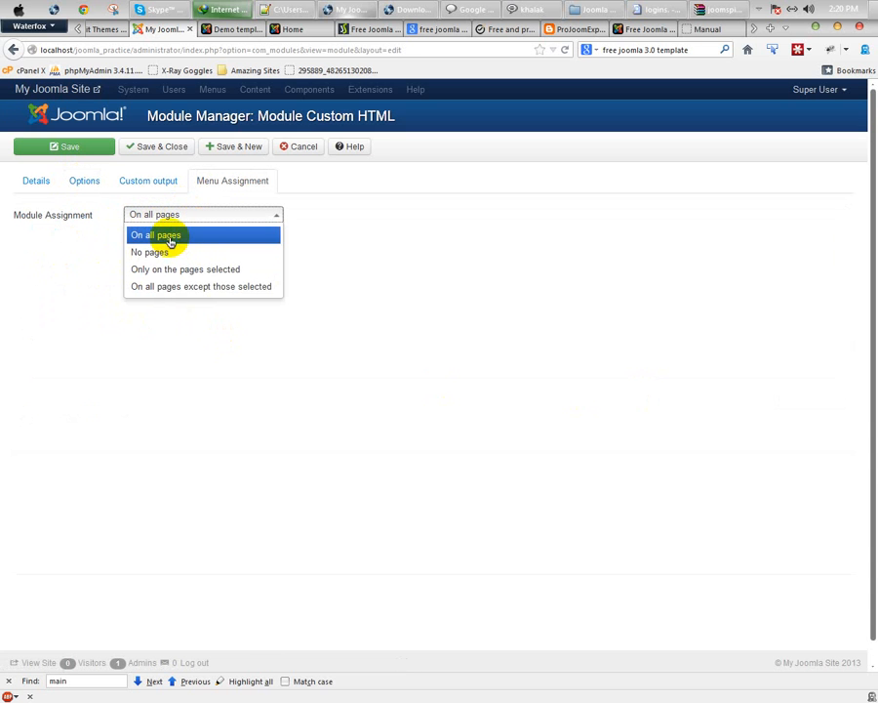
left_click(170, 237)
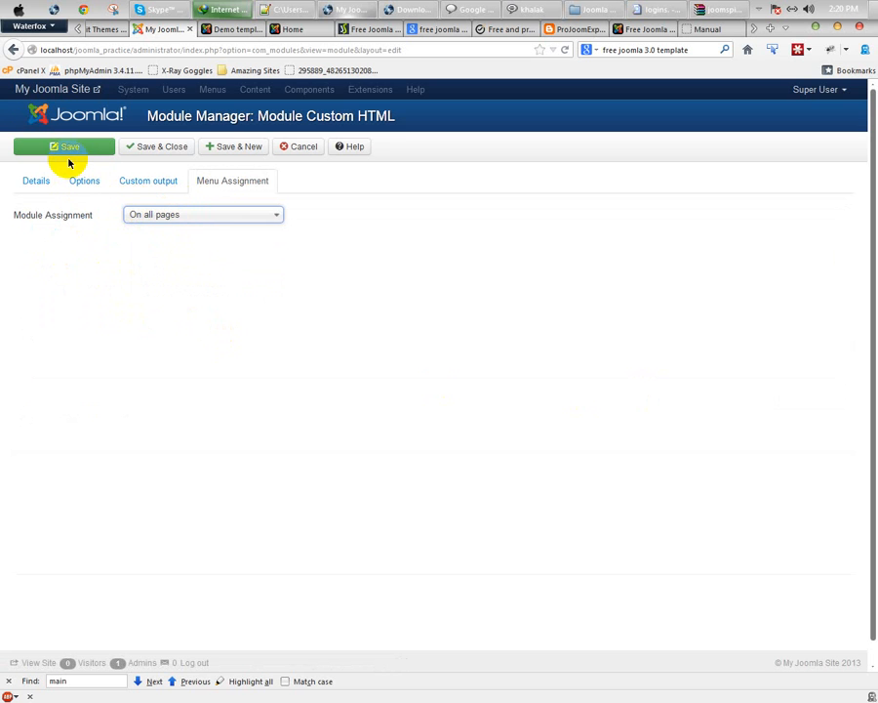
Step: Set the Logo module's position to Joomspirit_76's Logo [logo] and save the module
left_click(37, 182)
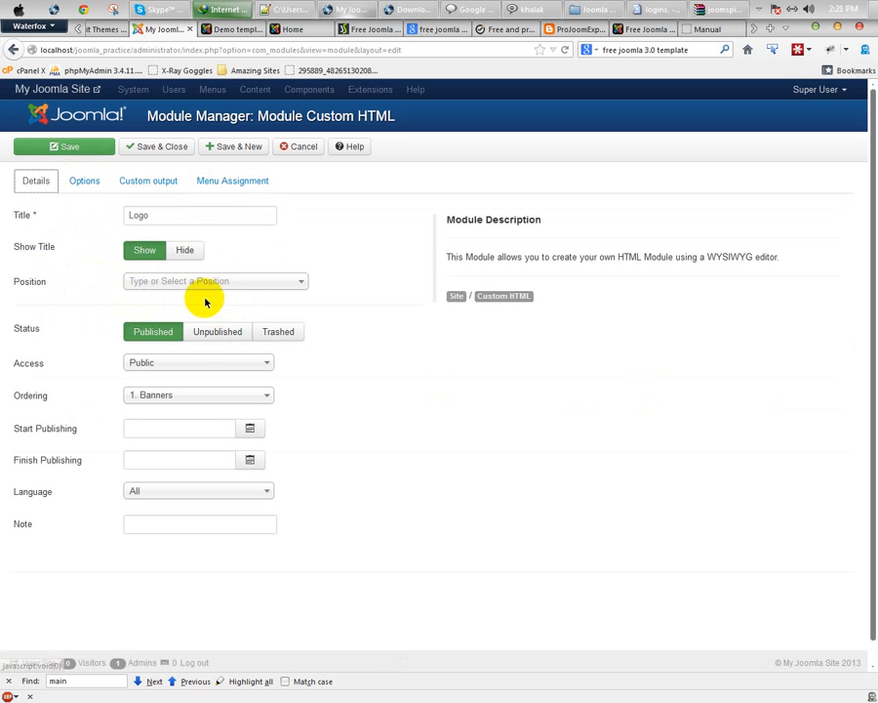
left_click(198, 284)
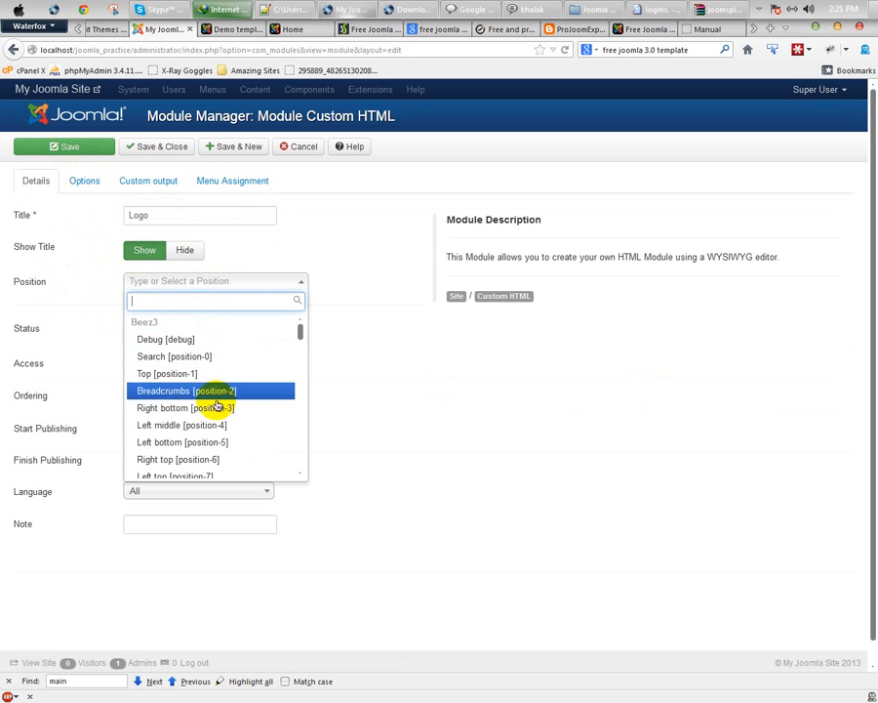
scroll(218, 400, "down", 5)
scroll(214, 401, "down", 3)
scroll(208, 394, "up", 2)
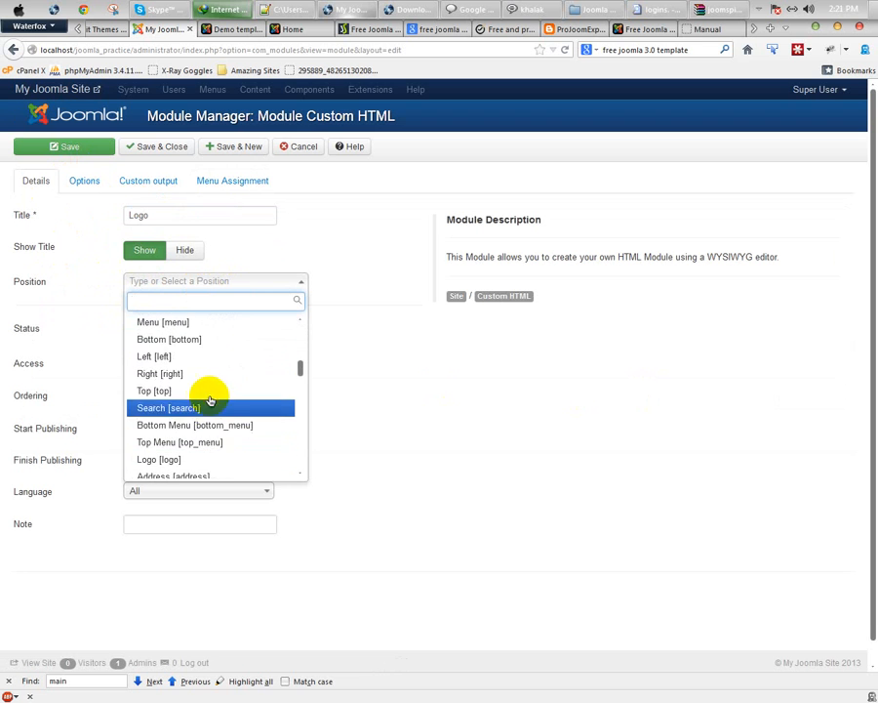
scroll(198, 393, "down", 2)
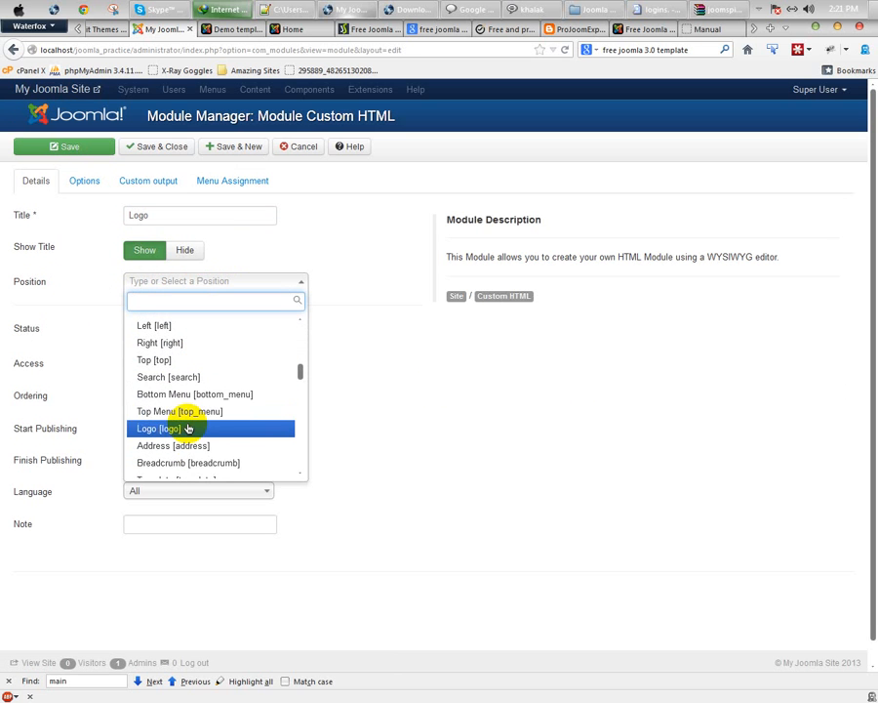
left_click(185, 426)
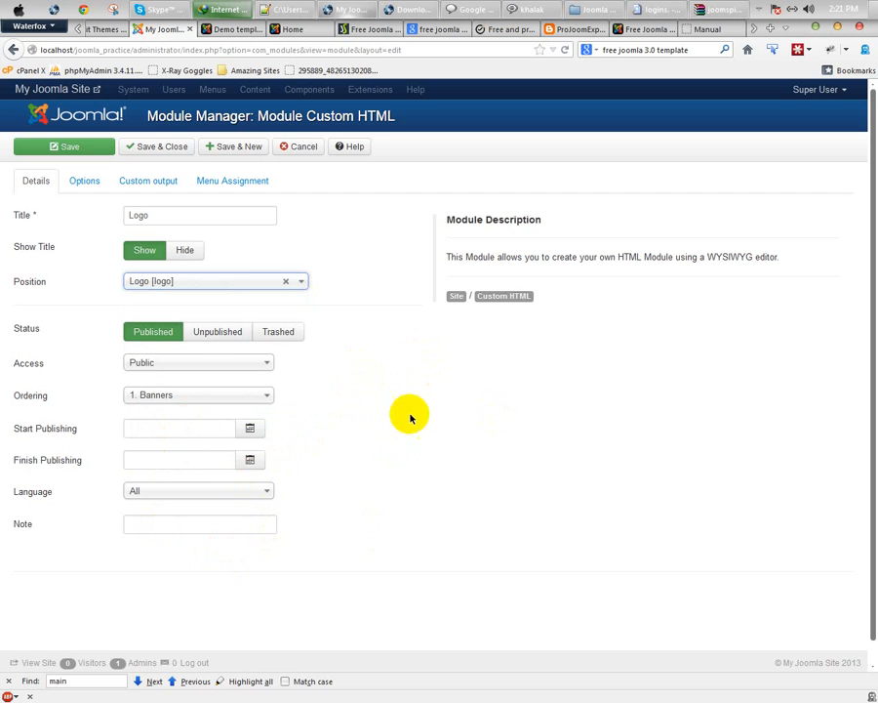
left_click(63, 151)
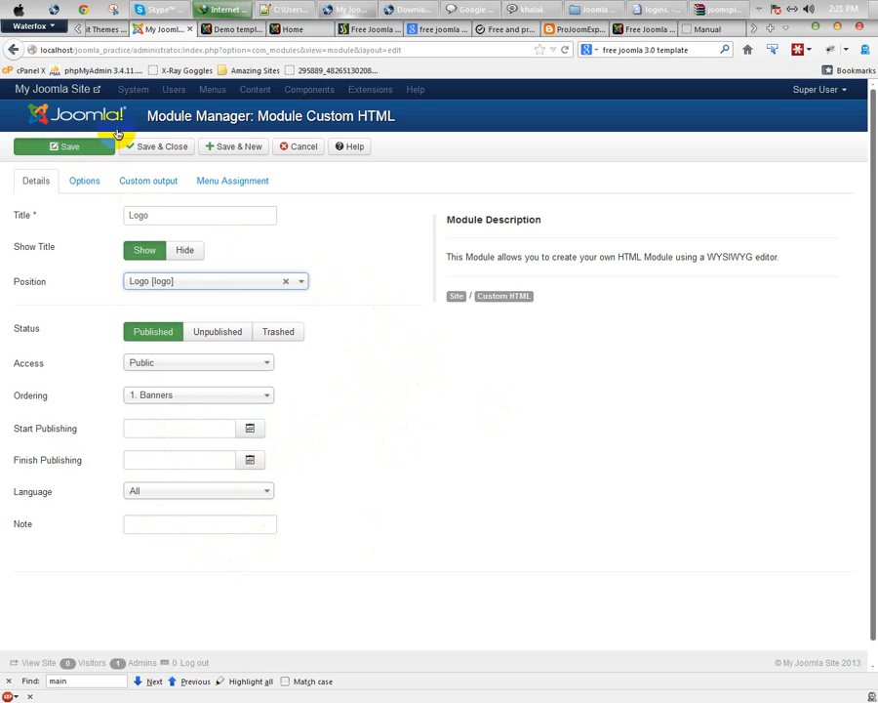
Step: Reload the local site's home page to check how the logo displays
left_click(293, 29)
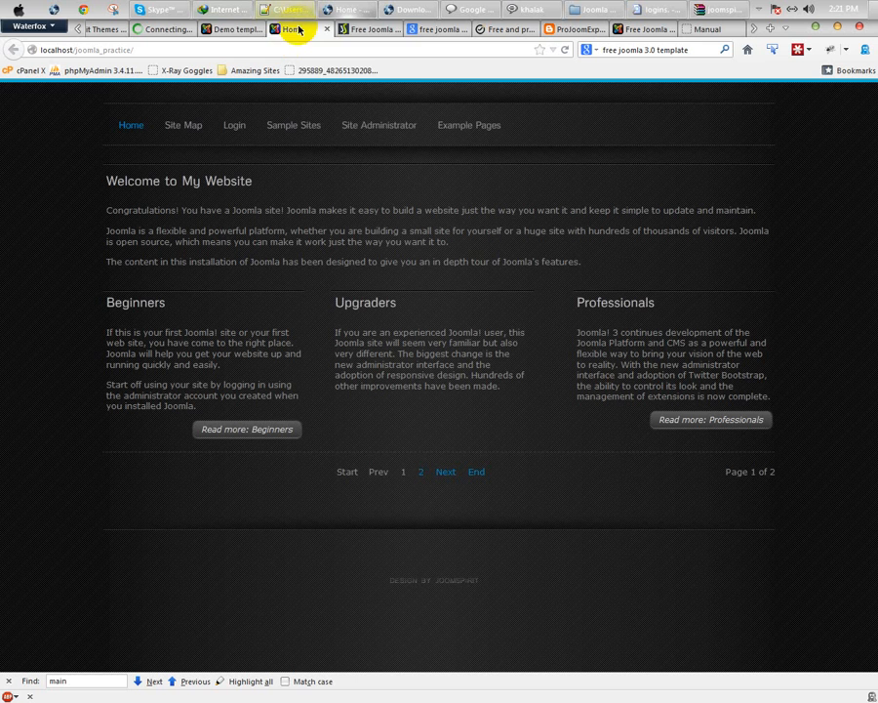
right_click(299, 31)
left_click(332, 39)
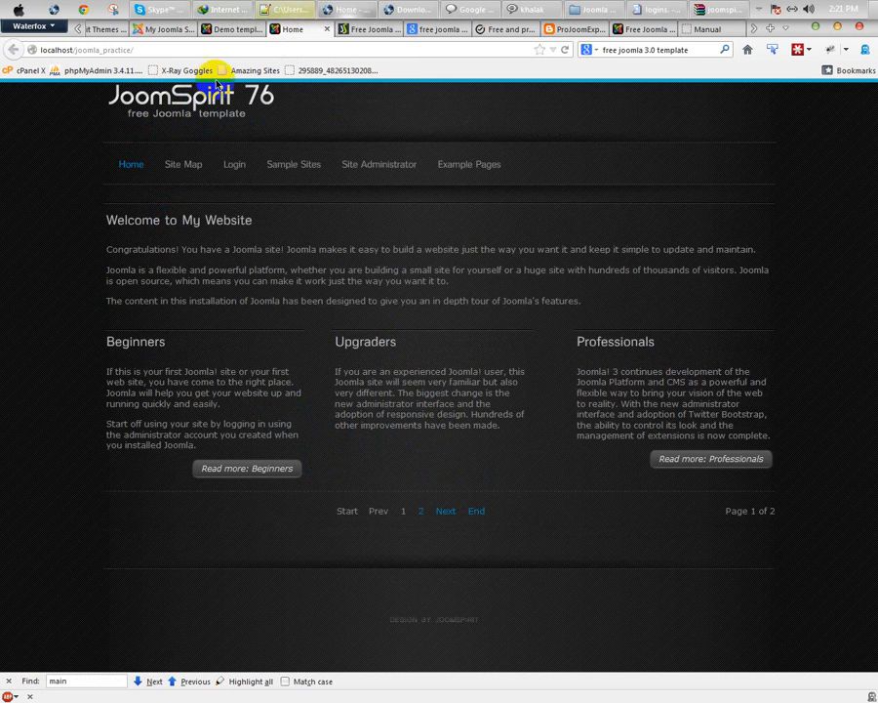
Step: Add the inline style margin-top:50px to the logo image in the Logo module's custom output HTML and save the module
left_click(154, 34)
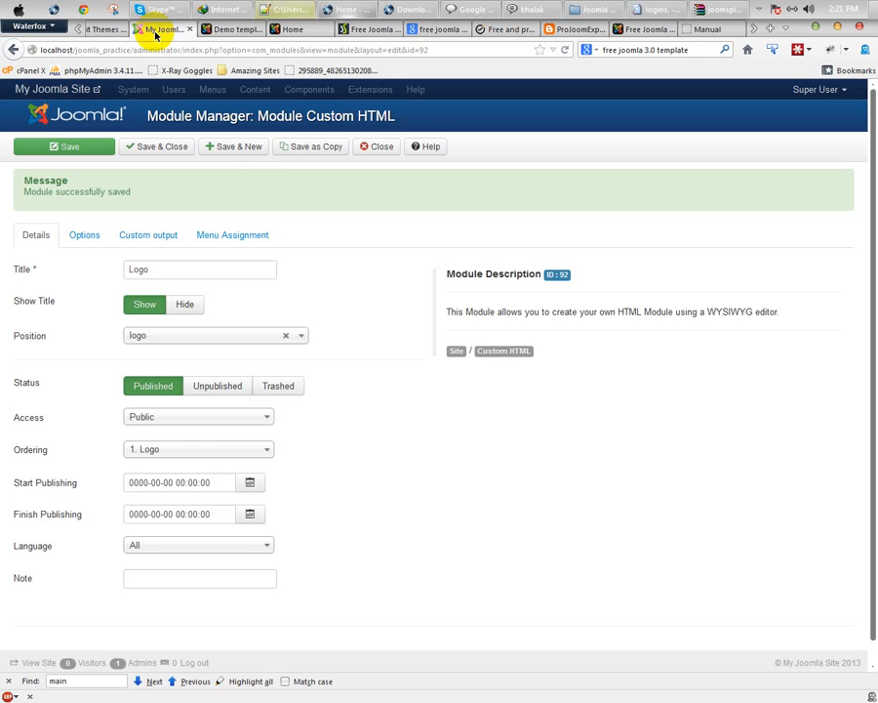
left_click(142, 238)
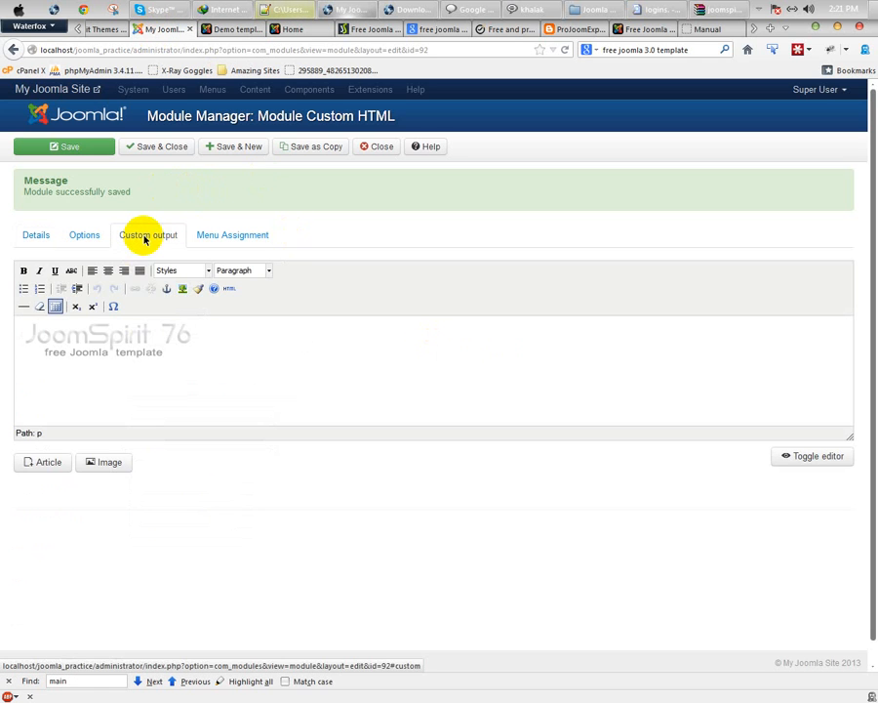
left_click(88, 338)
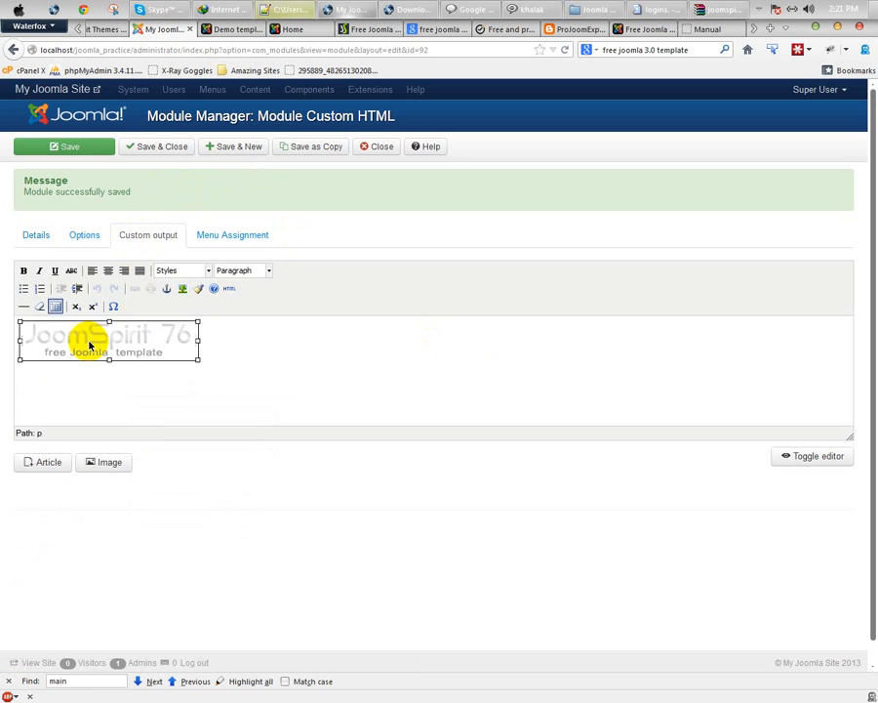
left_click(235, 293)
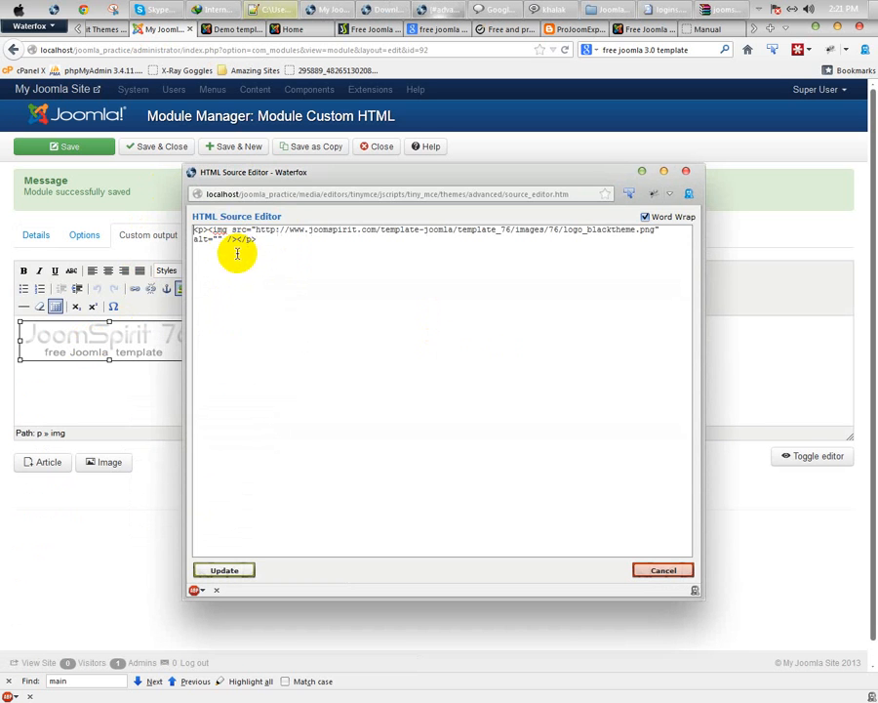
left_click_drag(223, 231, 230, 228)
left_click(230, 229)
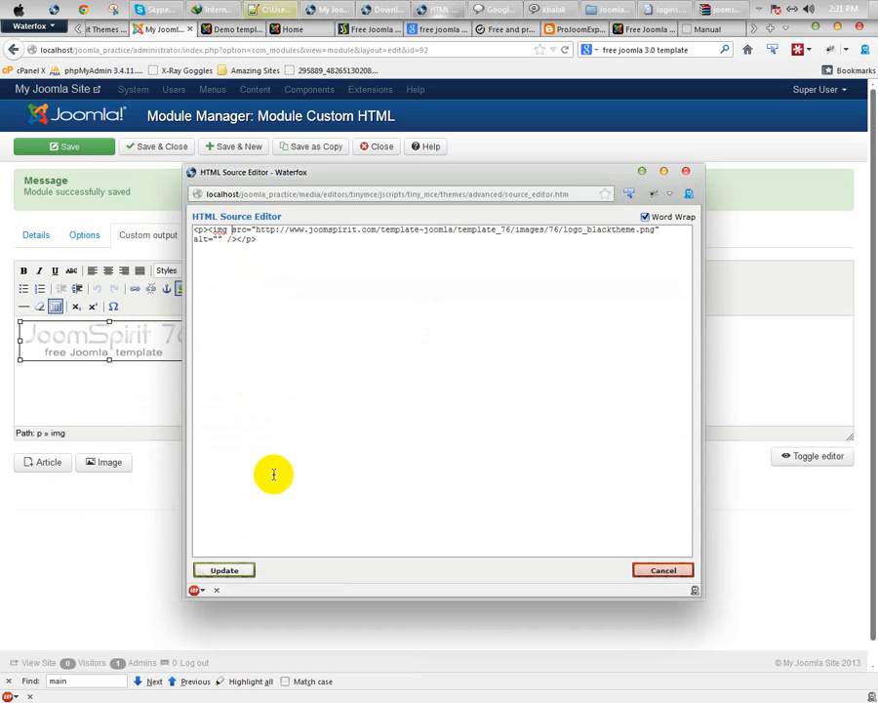
type("style=\"\"")
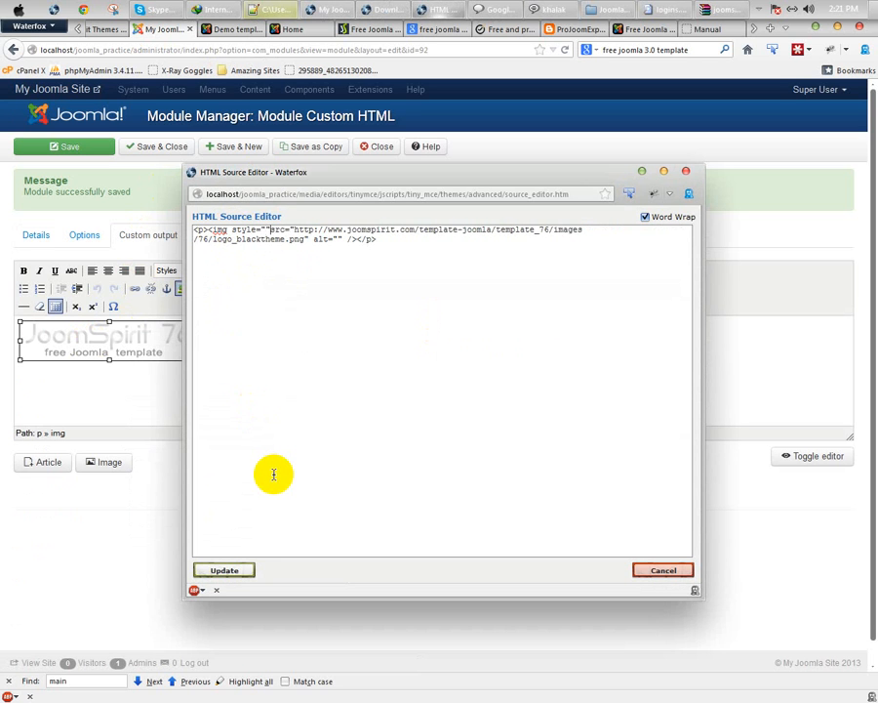
key("Left")
key("Left")
type("margin-top")
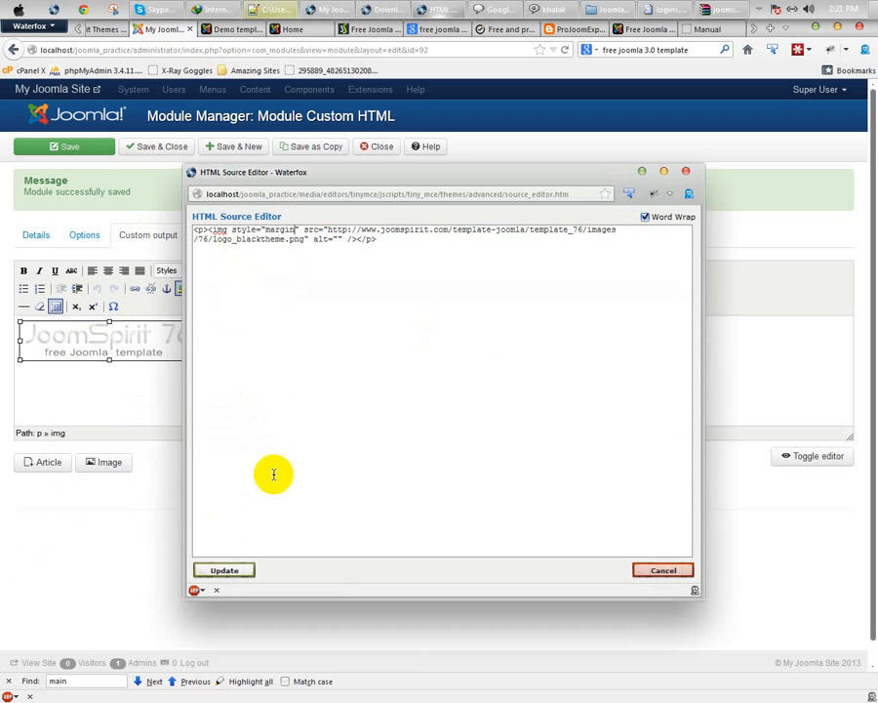
type(":50px")
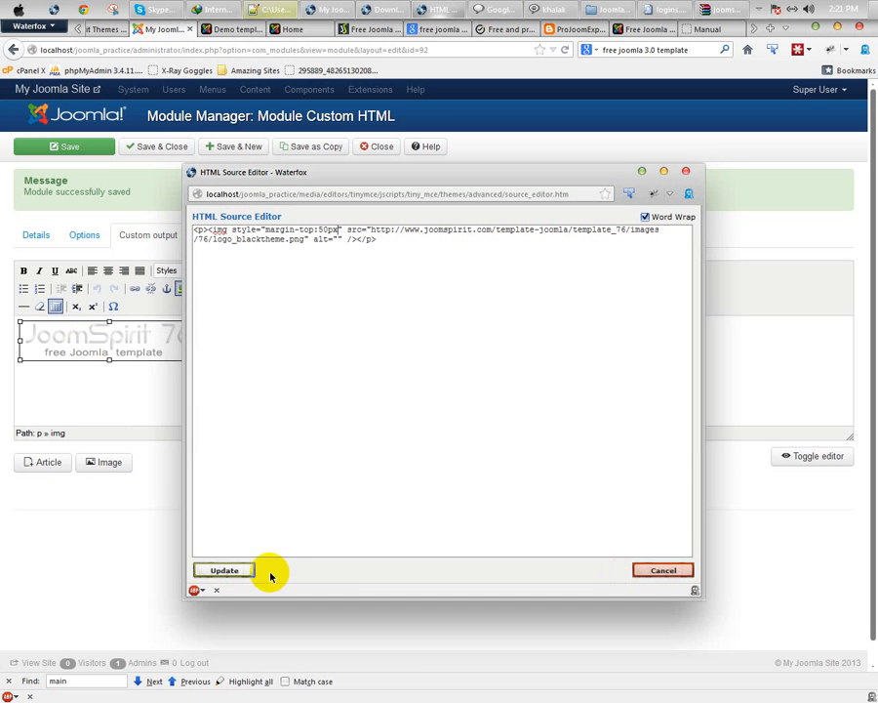
left_click(236, 569)
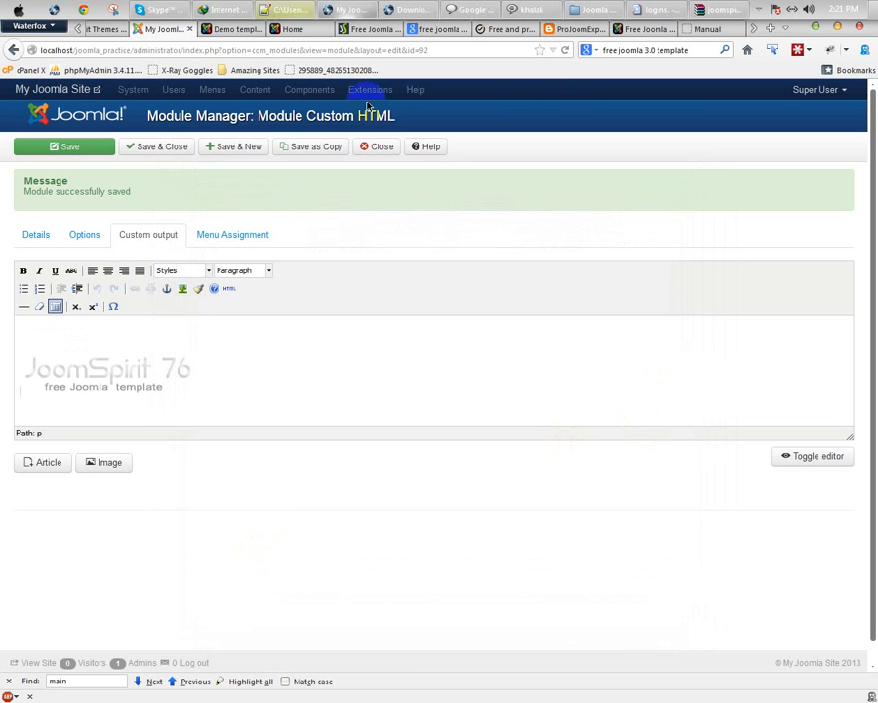
left_click(86, 149)
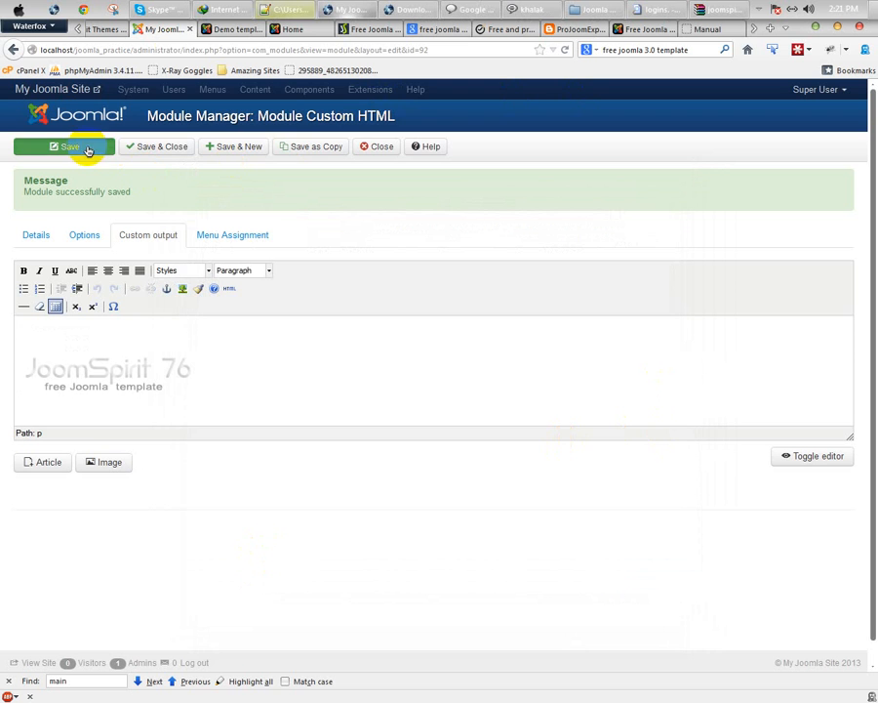
Step: Refresh the local home page and compare its header with the JoomSpirit 76 demo page
left_click(292, 29)
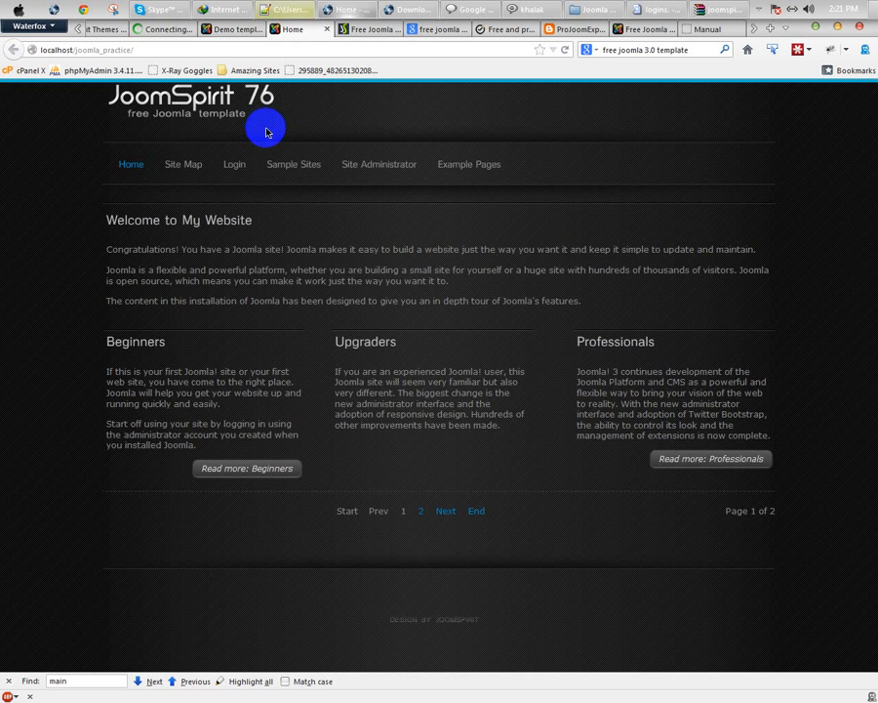
key("F5")
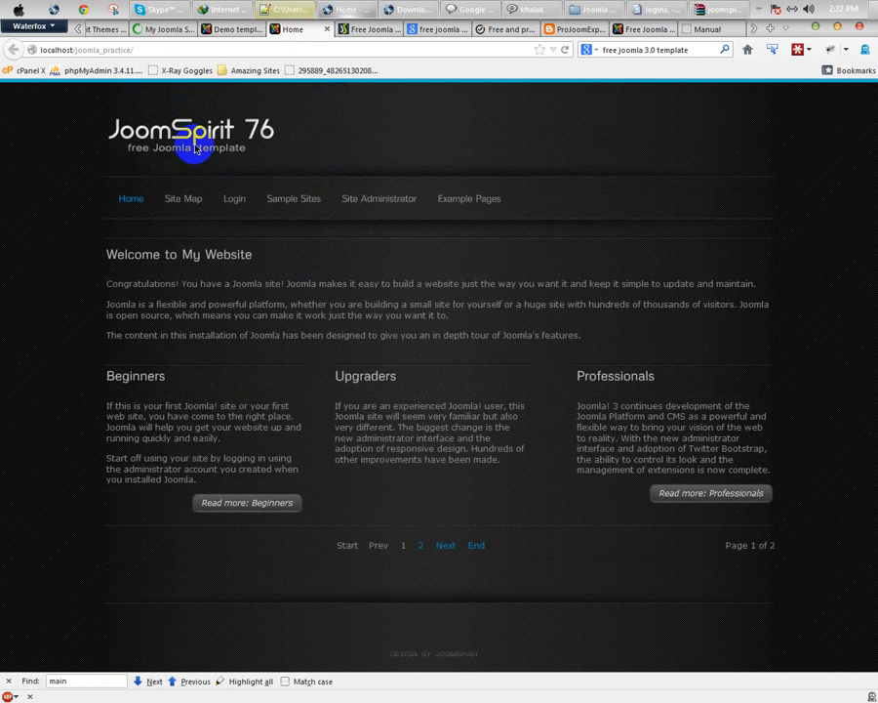
left_click(244, 31)
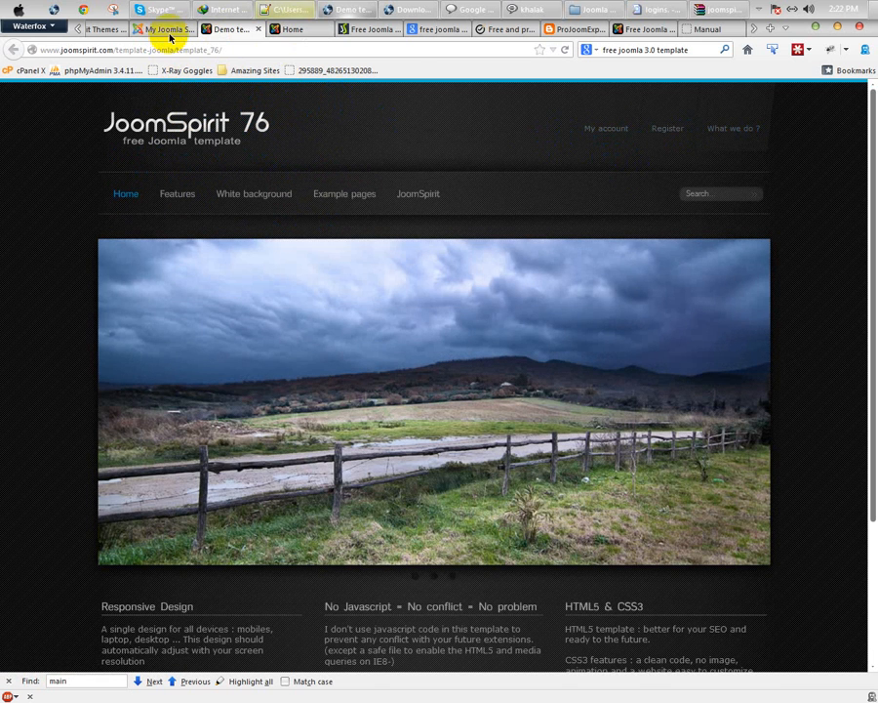
Step: Close the Logo module and create a new Menu module titled "Top Menu"
left_click(170, 32)
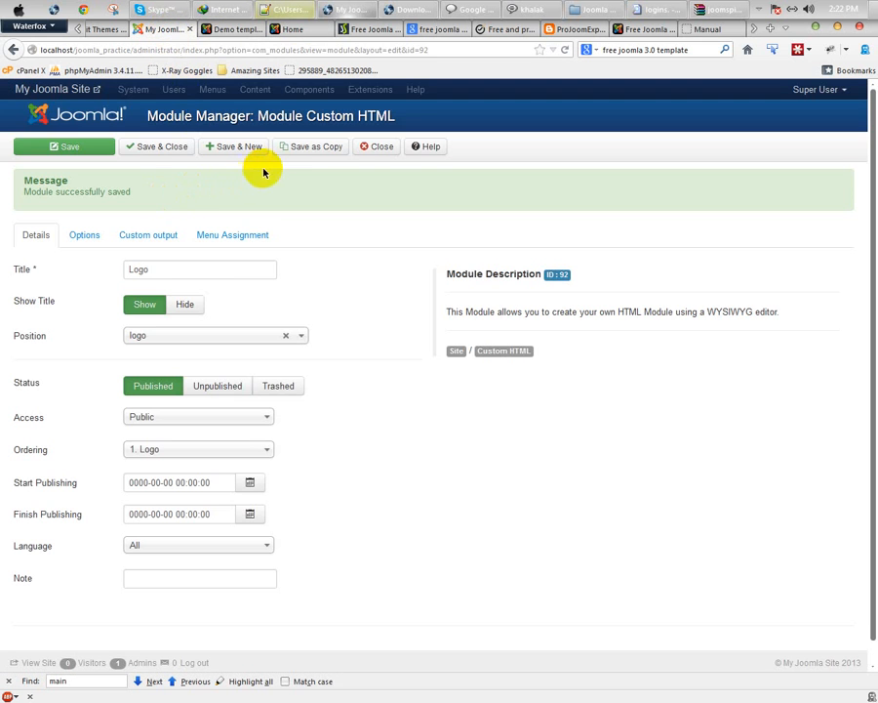
left_click(384, 149)
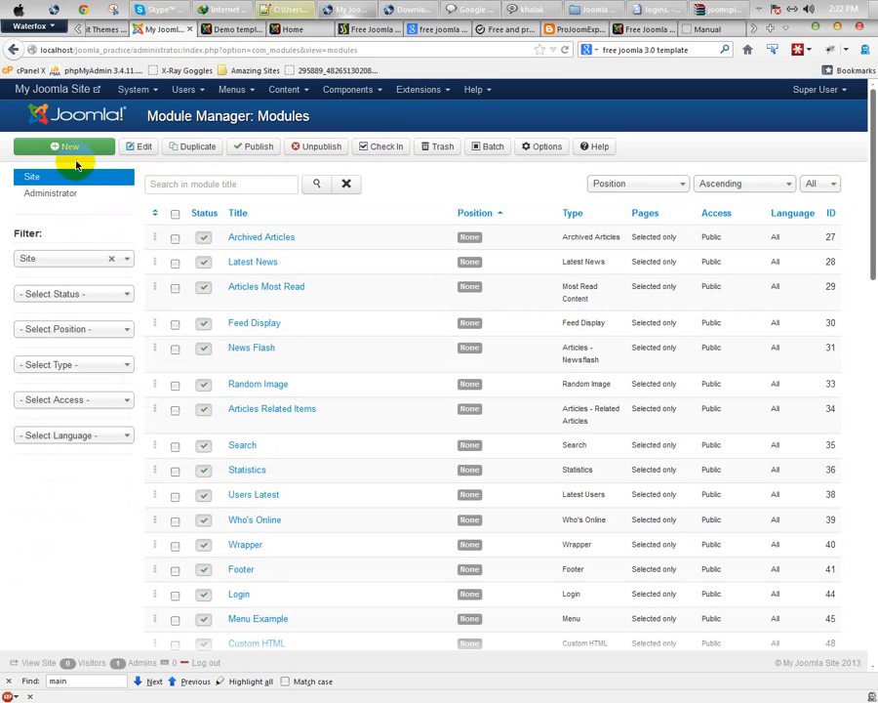
left_click(74, 149)
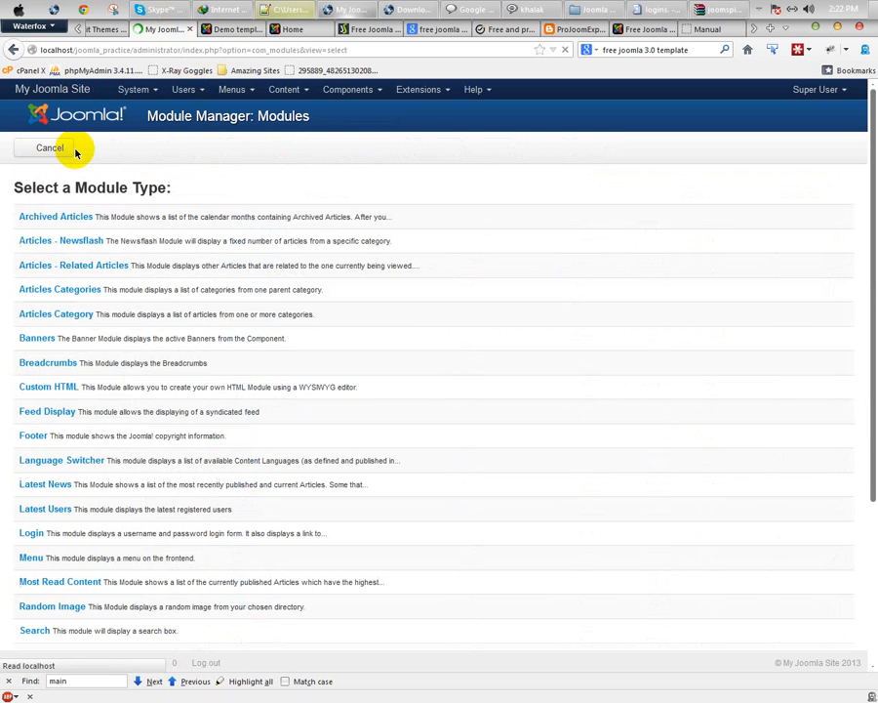
left_click(32, 558)
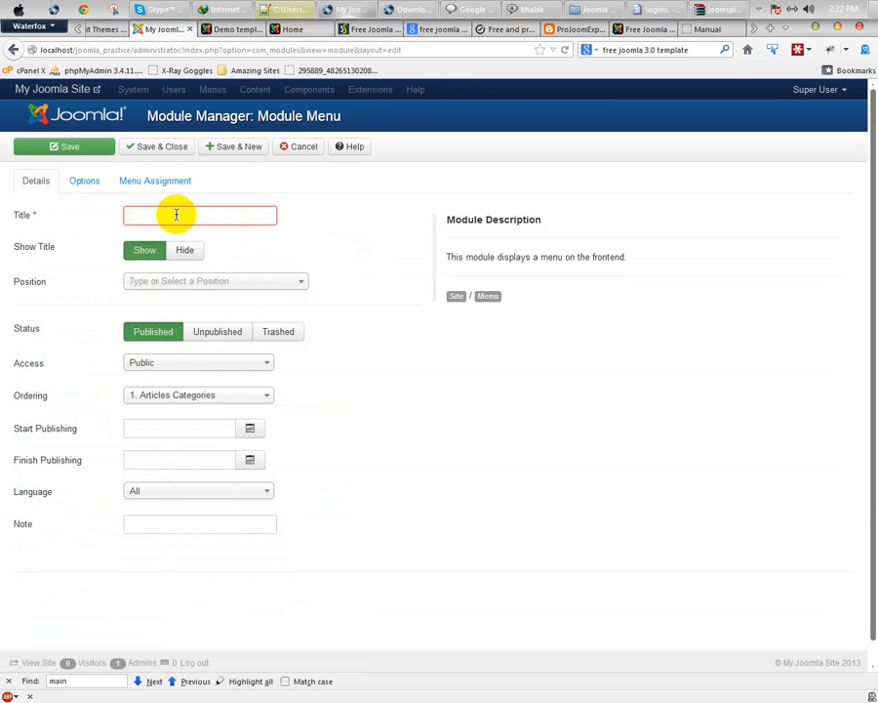
type("Top Menu")
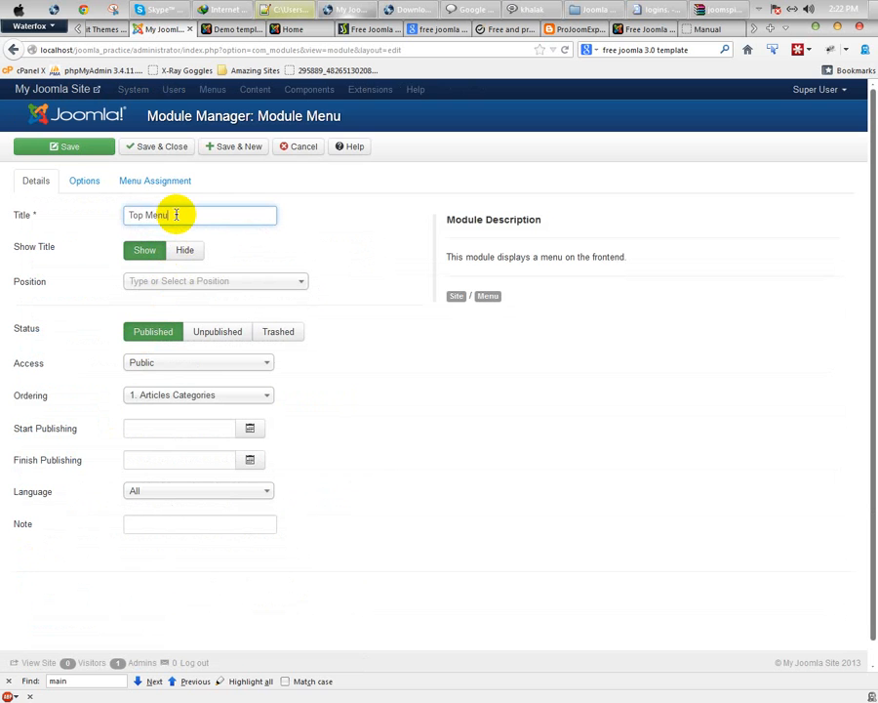
Step: Set the Top Menu module to display the User Menu
left_click(82, 183)
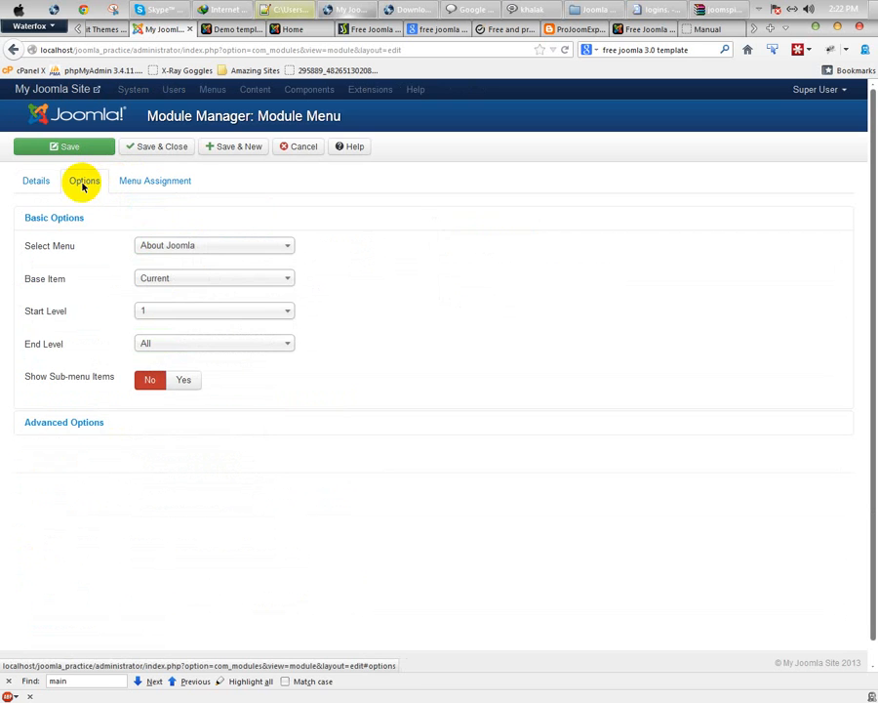
left_click(199, 250)
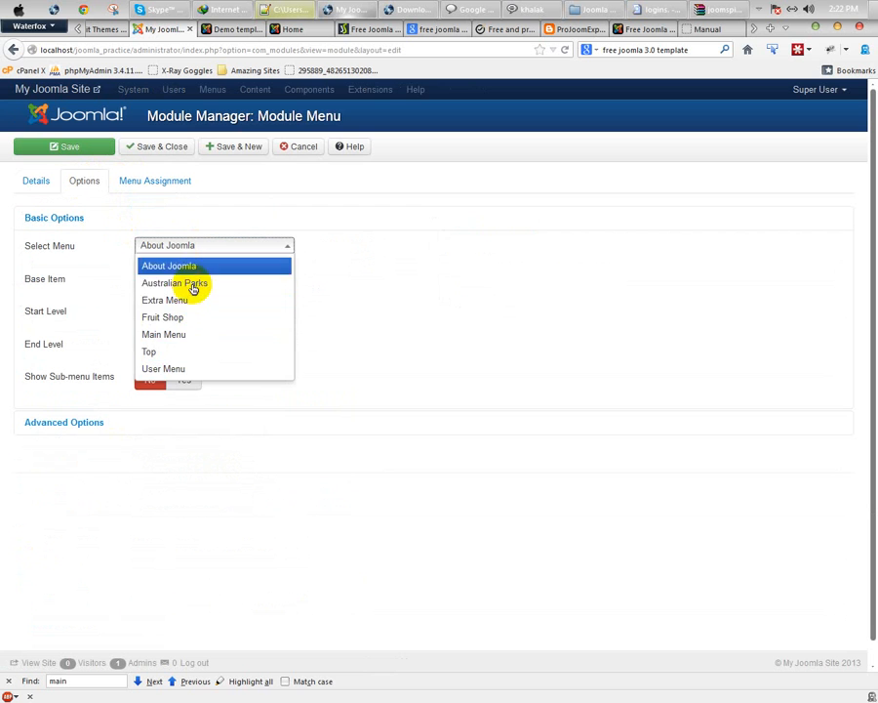
left_click(166, 369)
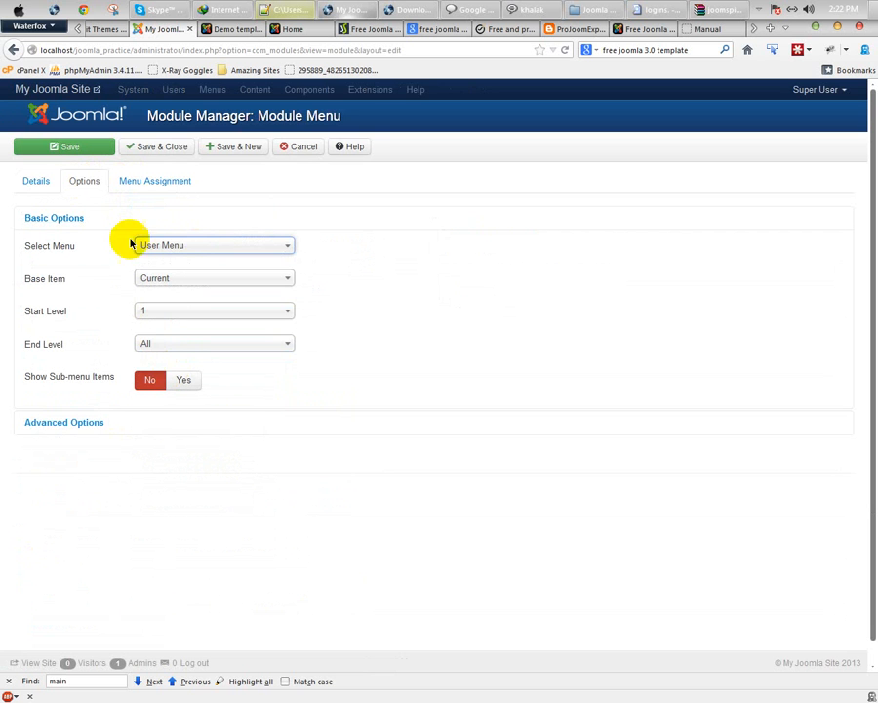
Step: Assign the Top Menu module to the Joomspirit_76 position Top Menu [top_menu], save it and refresh the local home page
left_click(37, 181)
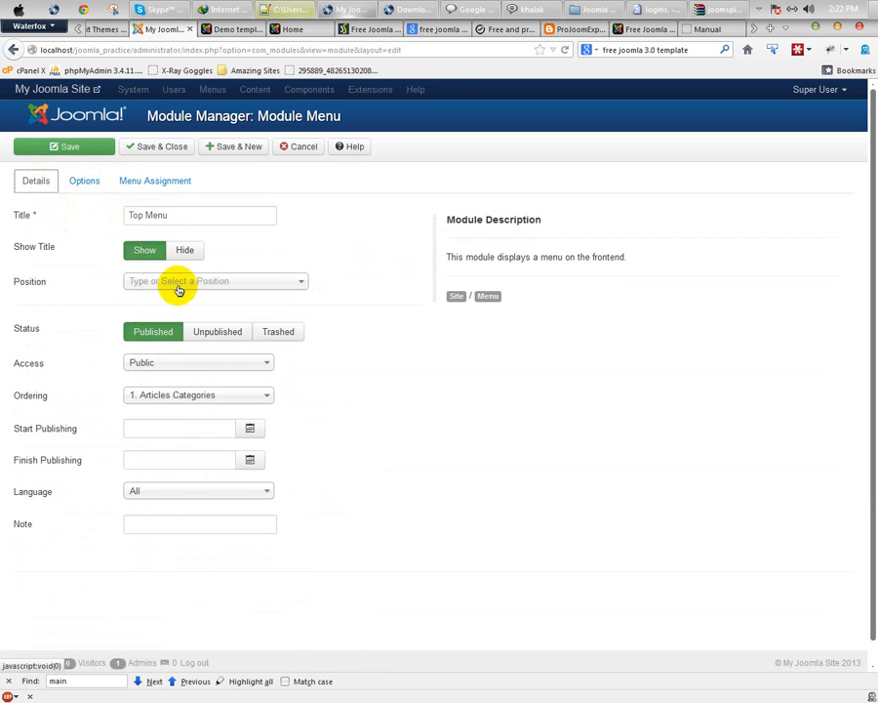
left_click(178, 289)
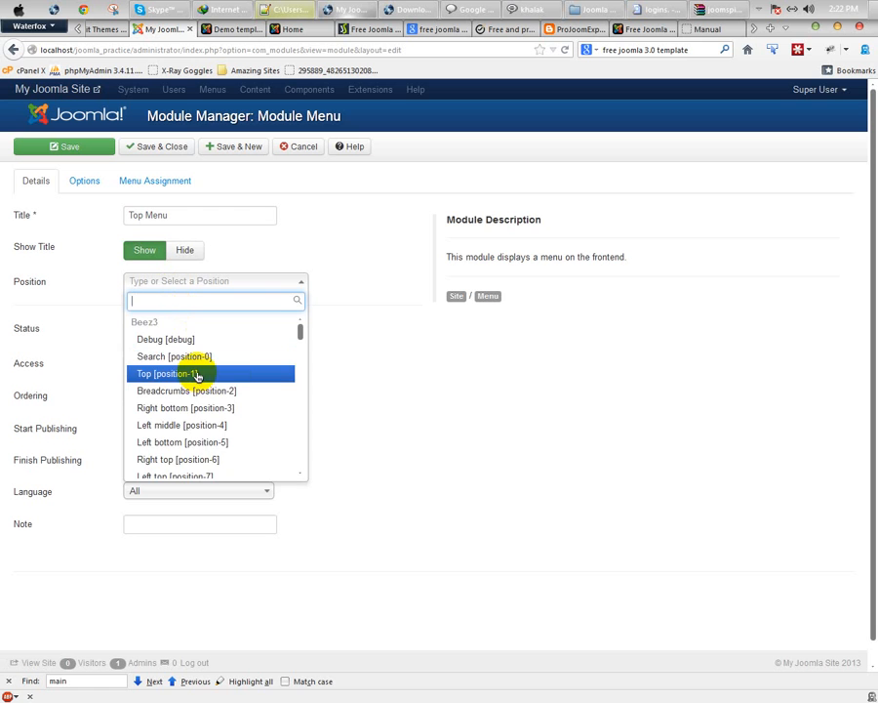
scroll(243, 374, "down", 6)
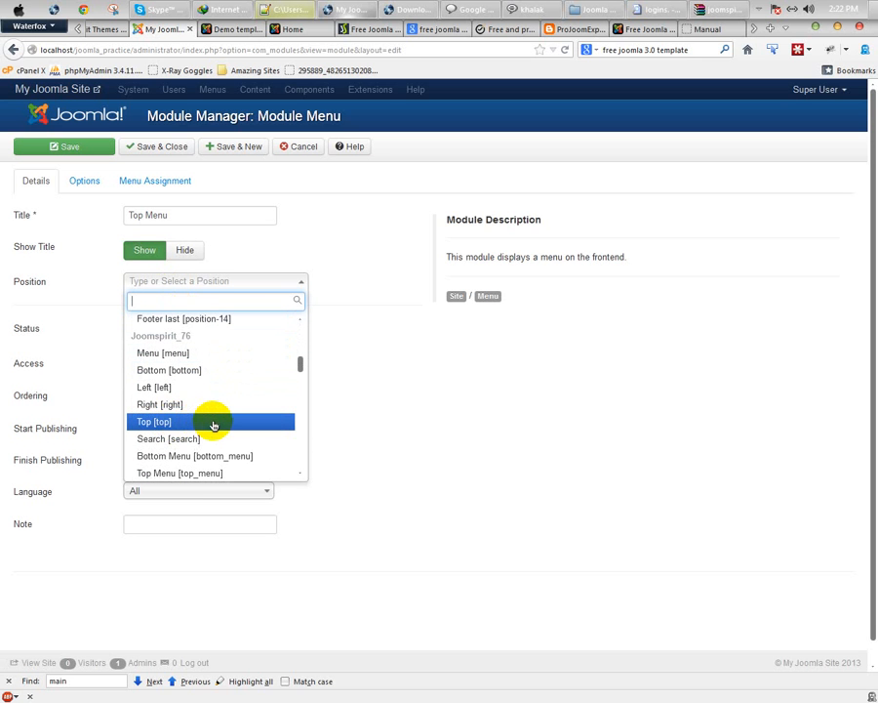
left_click(181, 471)
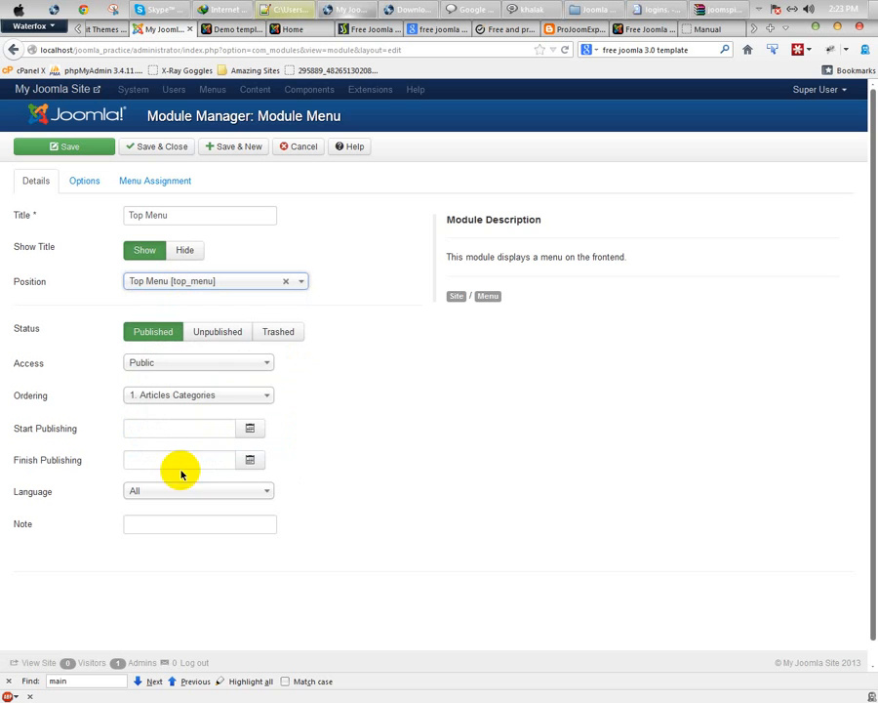
left_click(88, 153)
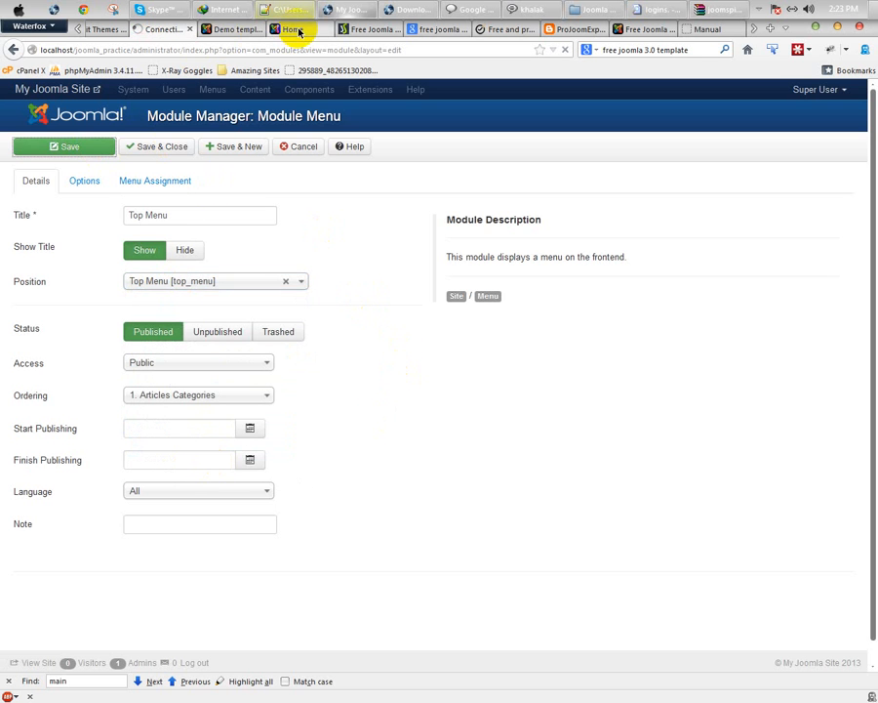
left_click(291, 28)
key("F5")
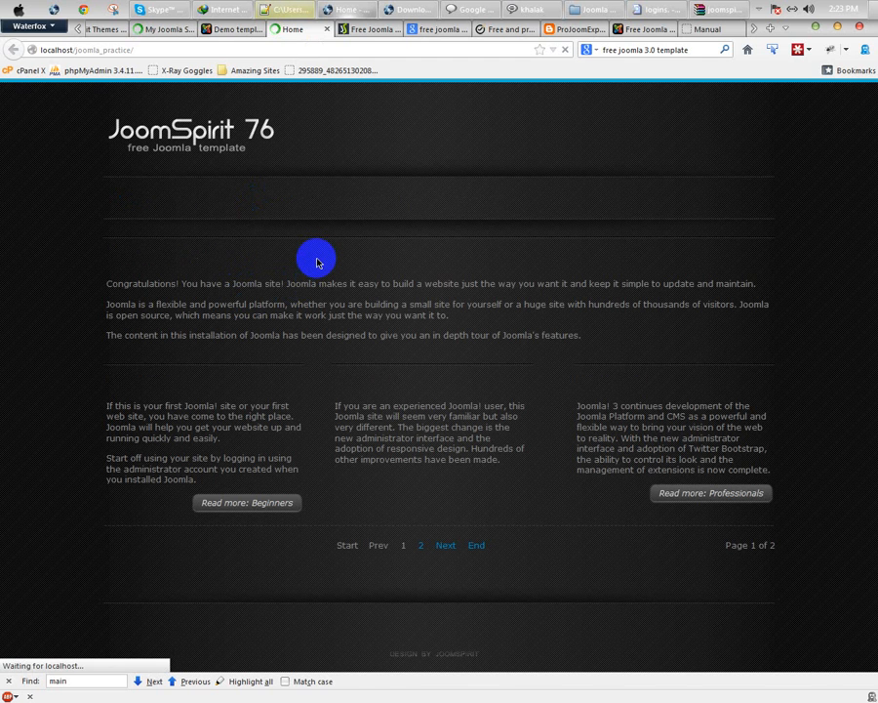
Step: Check the Top Menu module's menu assignment and set Show Sub-menu Items to Yes
left_click(171, 29)
left_click(128, 237)
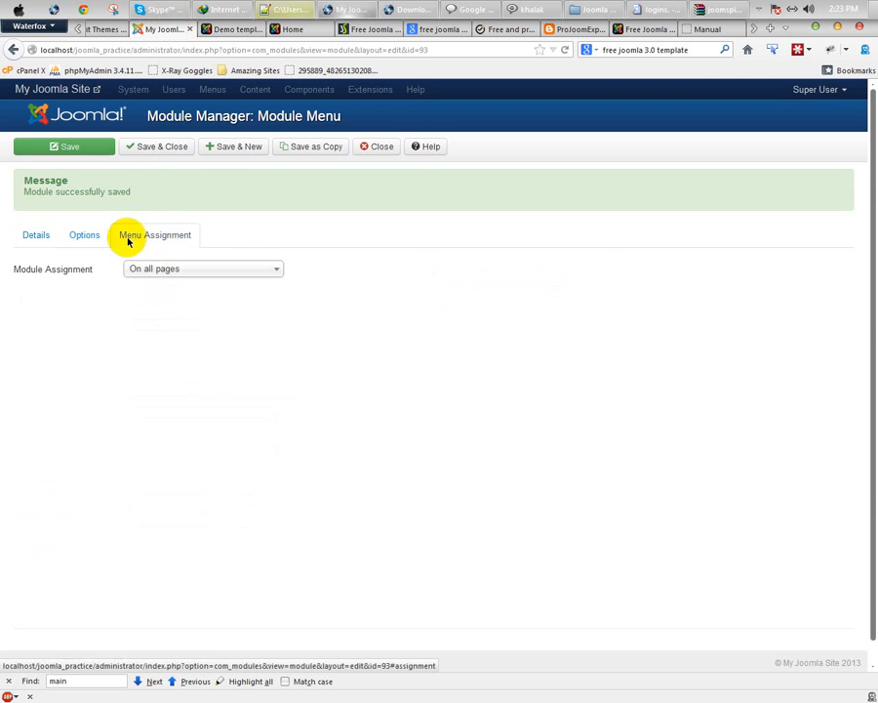
left_click(78, 238)
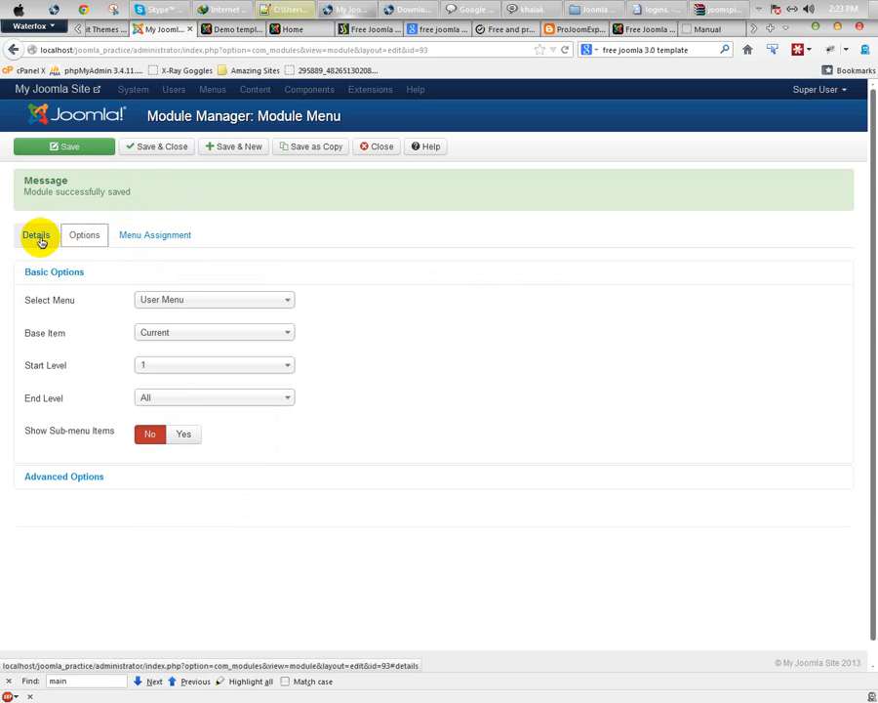
left_click(182, 435)
left_click(35, 236)
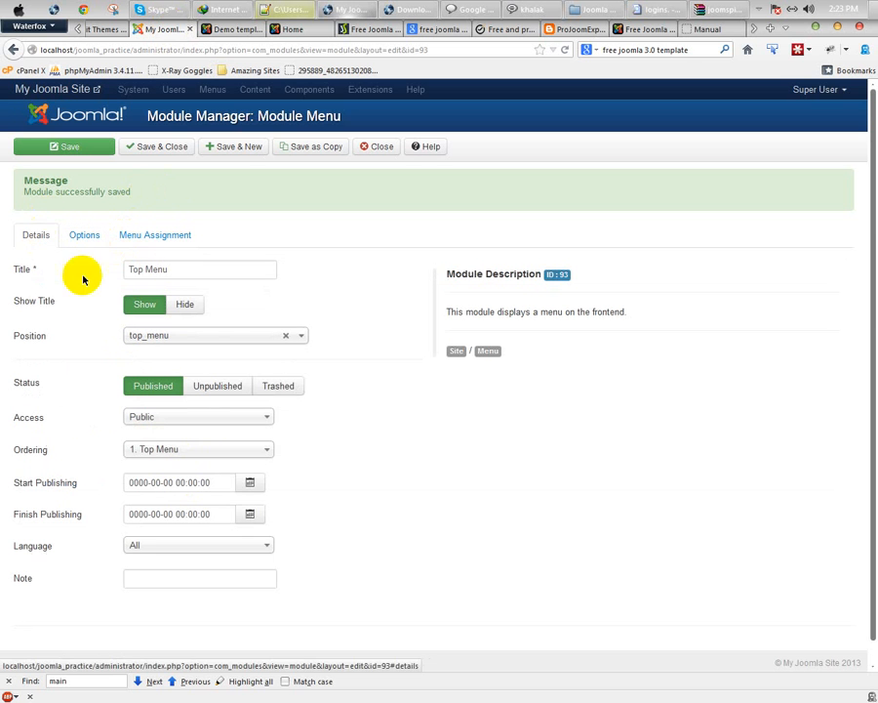
Step: Reselect the Joomspirit_76 position Top Menu [top_menu] for the Top Menu module and save it
left_click(189, 339)
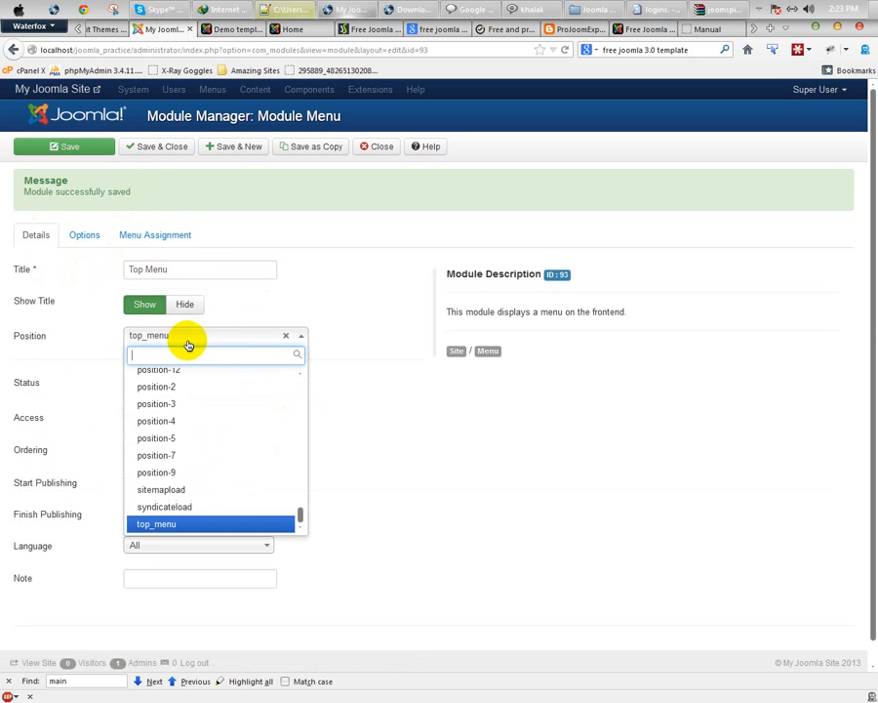
scroll(210, 449, "down", 2)
scroll(210, 449, "up", 2)
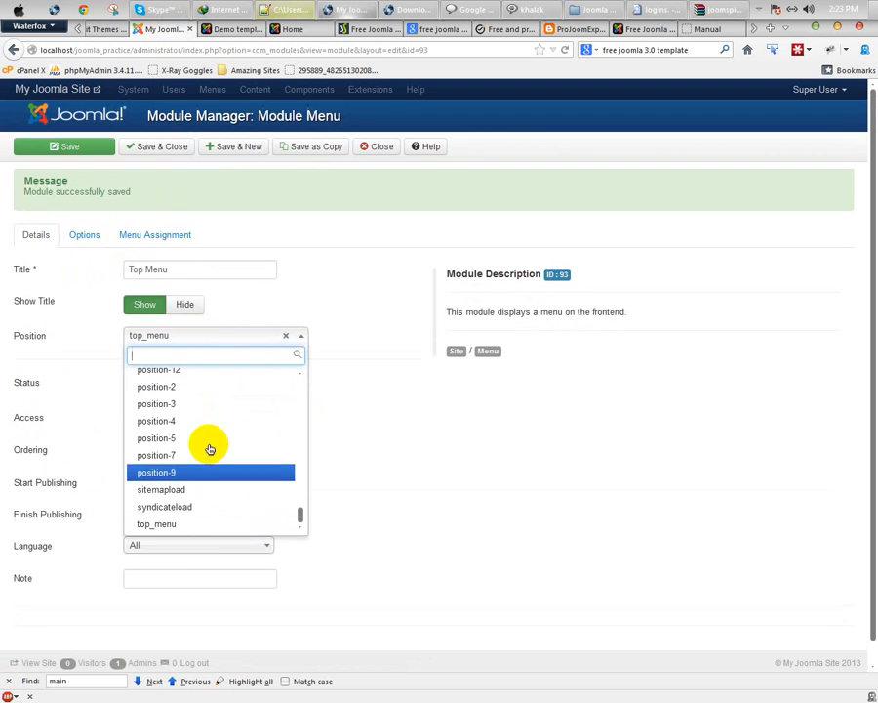
scroll(177, 456, "up", 10)
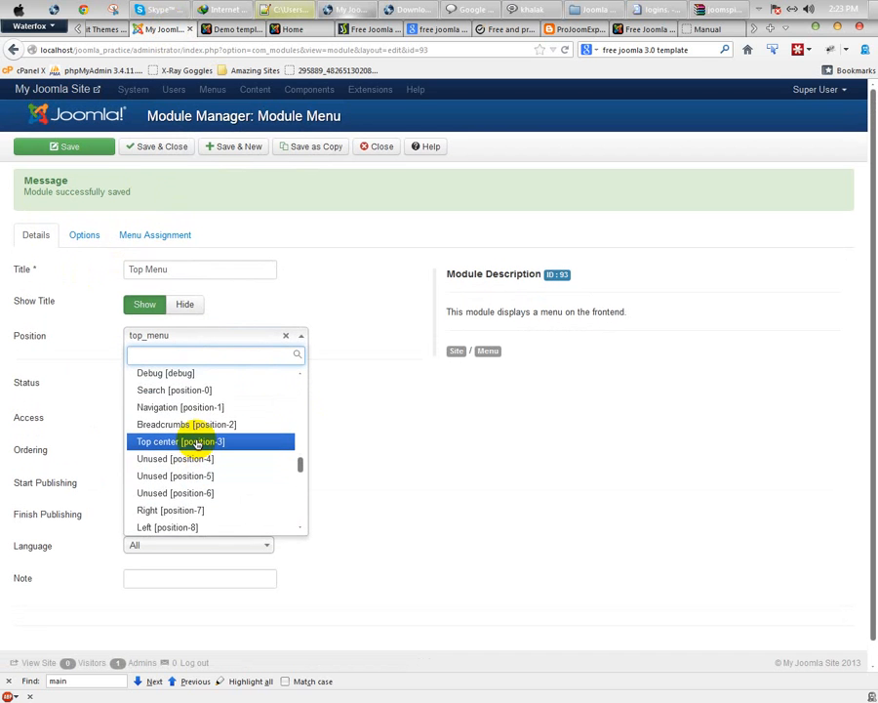
scroll(197, 444, "up", 10)
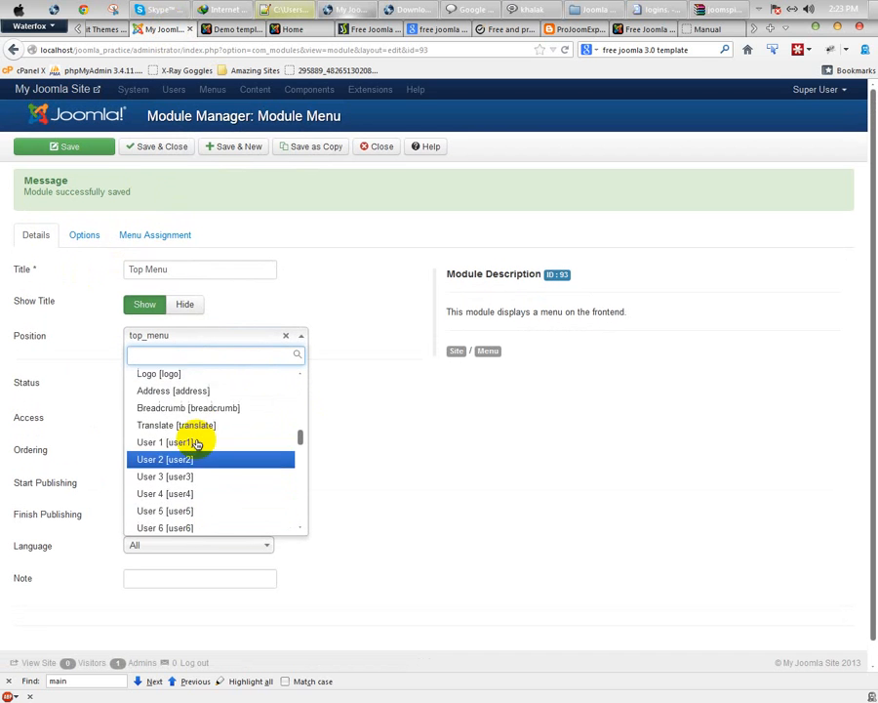
scroll(196, 444, "up", 6)
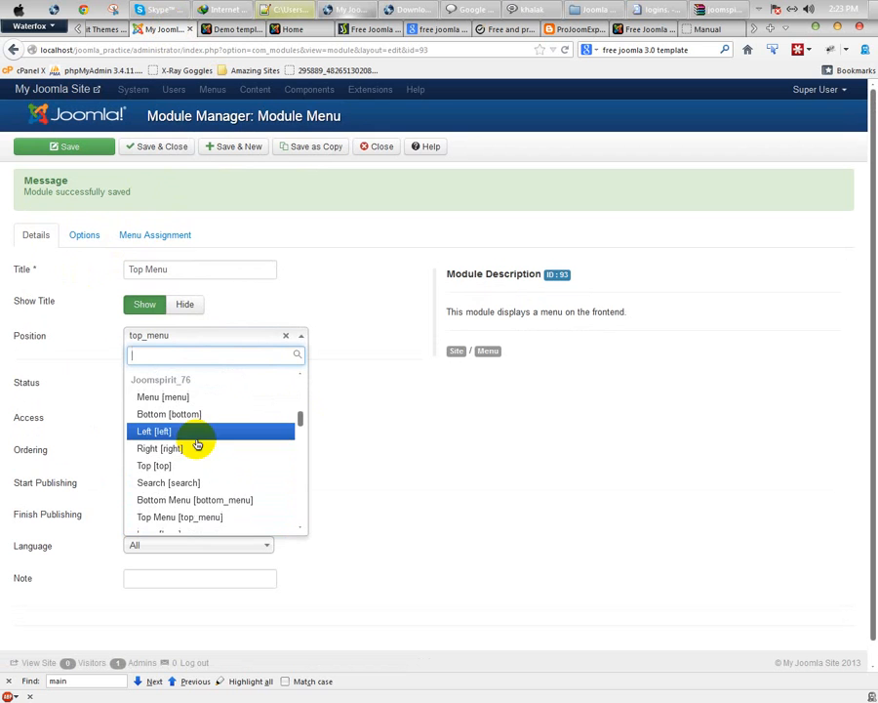
scroll(209, 494, "down", 1)
left_click(209, 492)
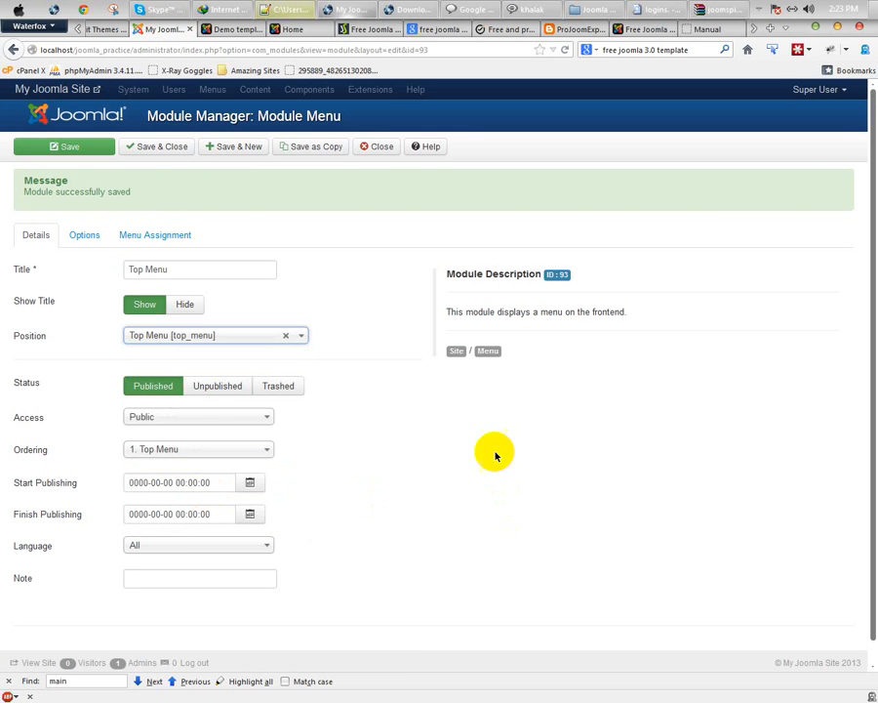
left_click(84, 151)
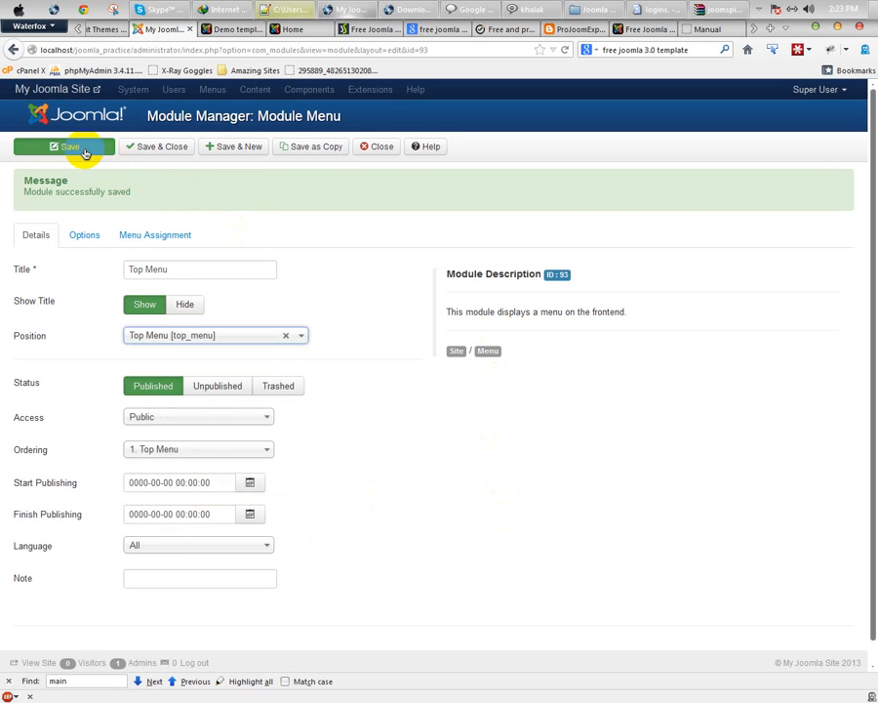
Step: Refresh the local home page and check its header for the Top Menu module, confirming the module has been saved
left_click(296, 31)
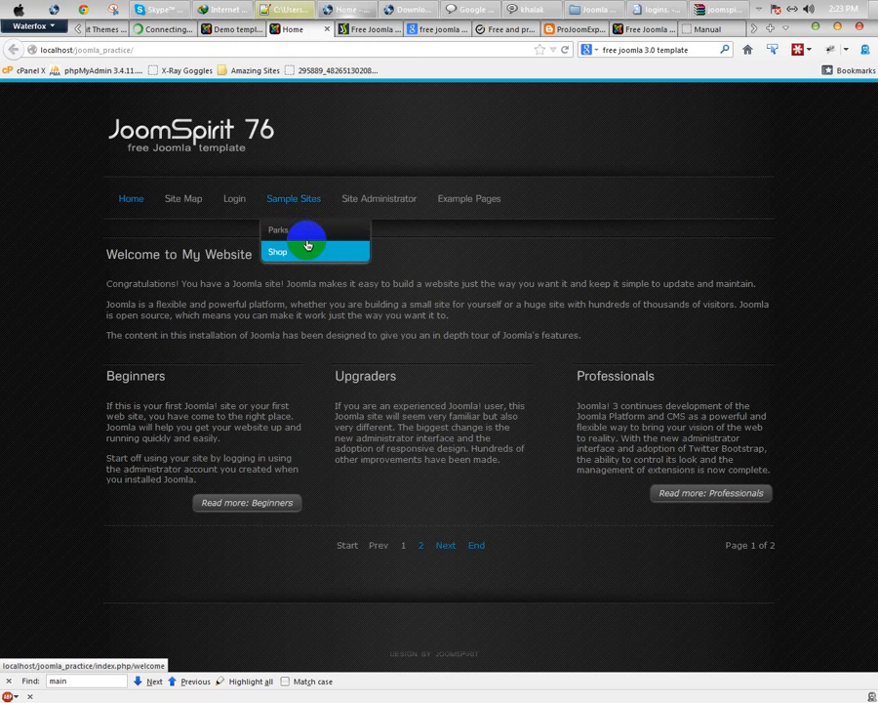
left_click(307, 245)
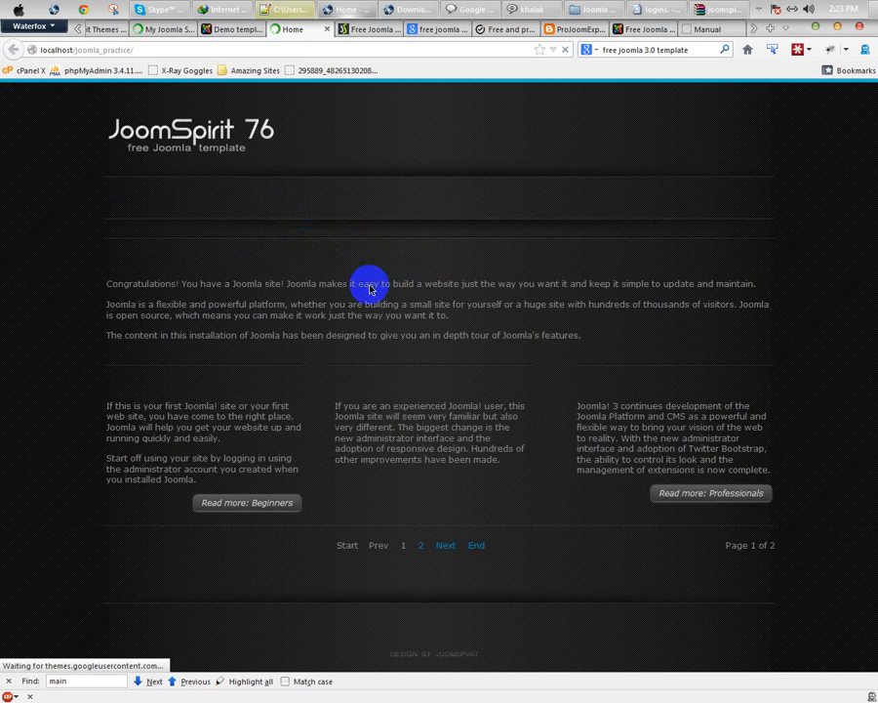
left_click(163, 33)
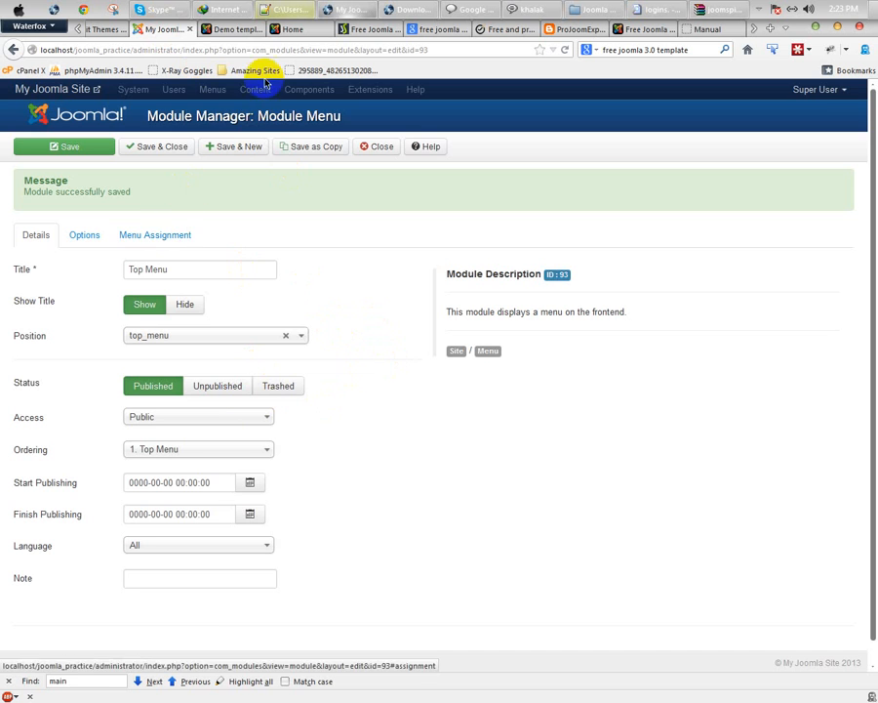
left_click(288, 29)
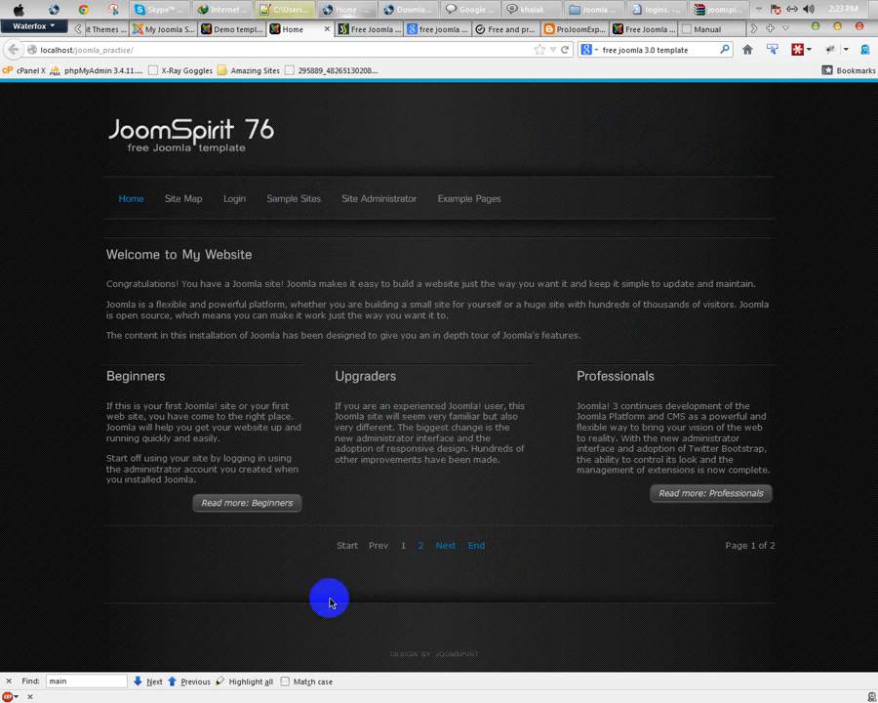
Step: Examine the JoomSpirit 76 demo page from its header menu to its footer for comparison with the local site
left_click(231, 29)
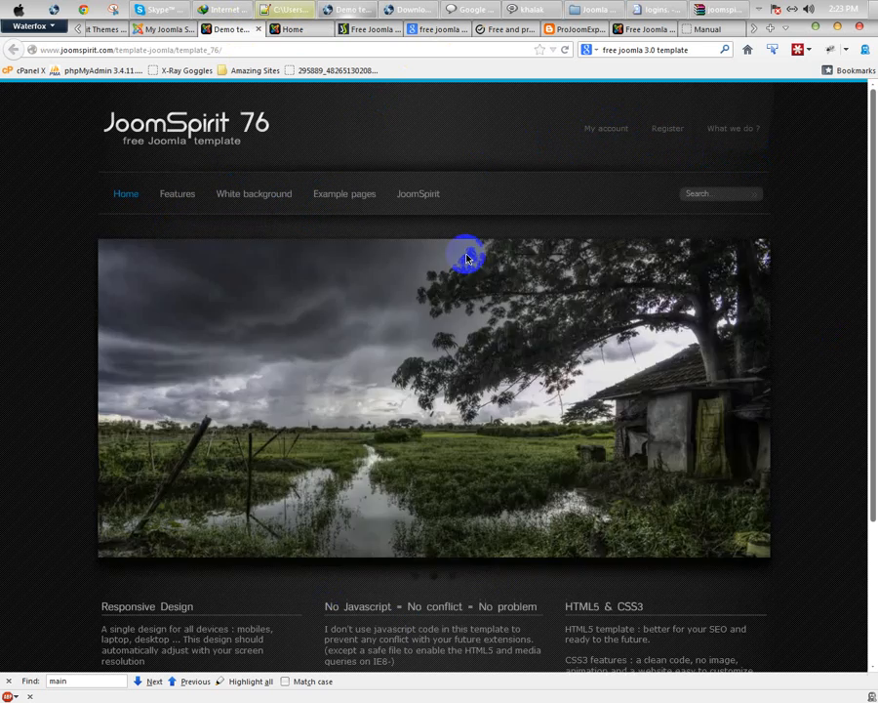
scroll(492, 402, "down", 1)
scroll(492, 402, "down", 3)
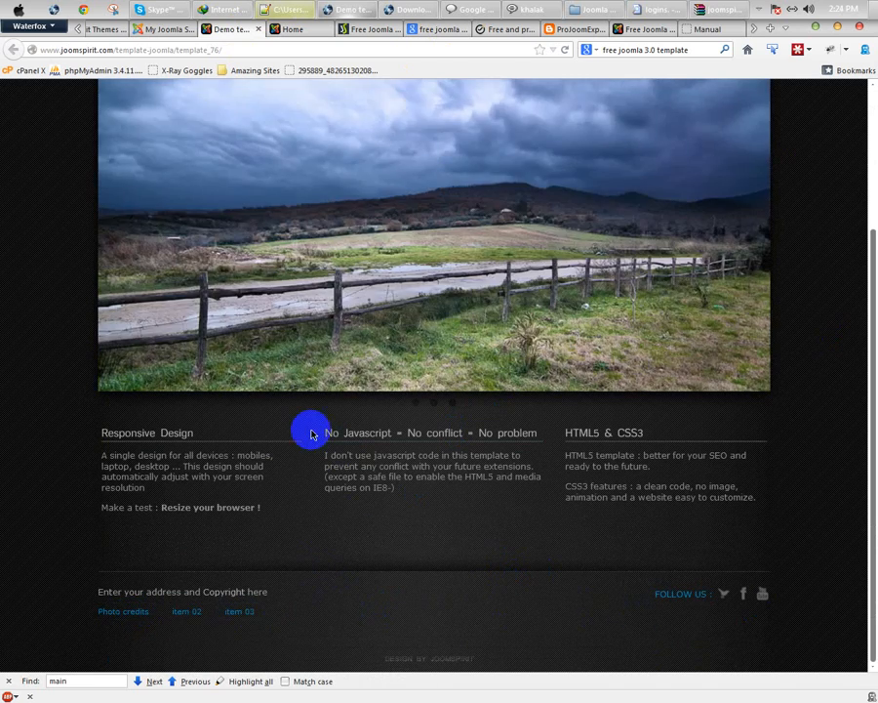
scroll(311, 432, "up", 3)
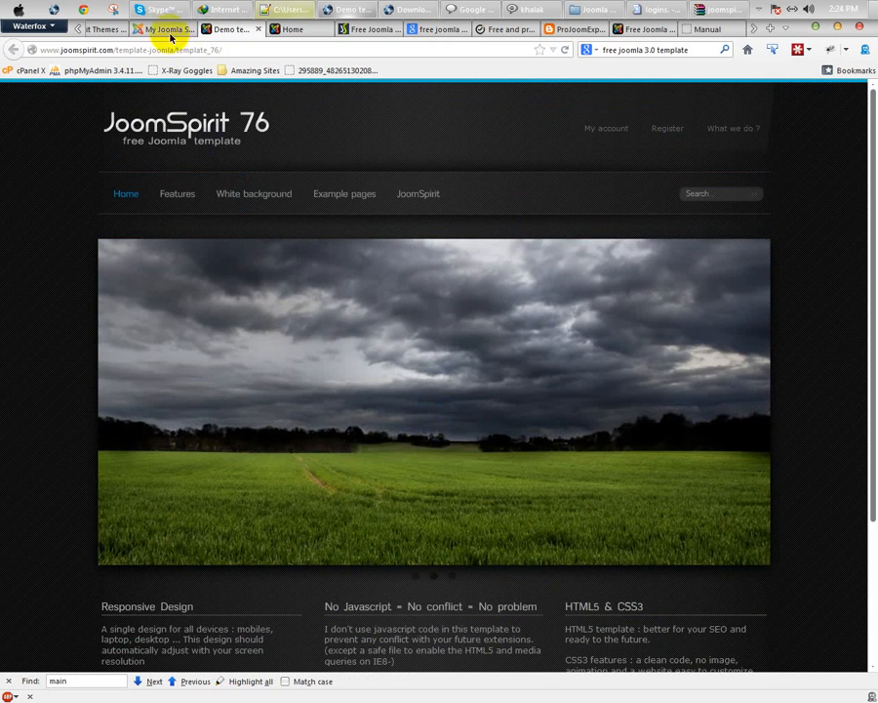
left_click(168, 29)
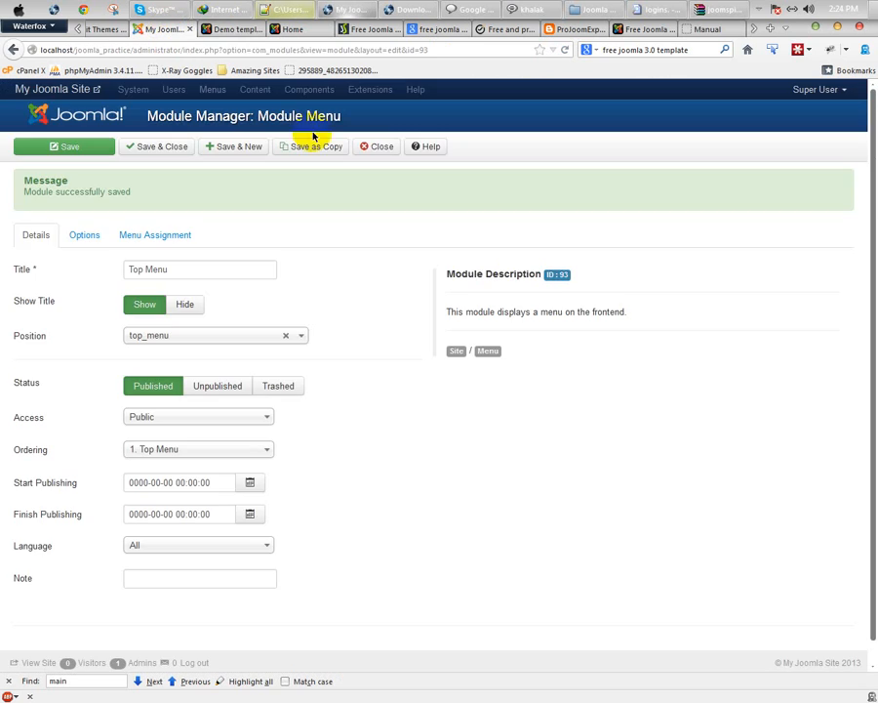
left_click(291, 29)
left_click(244, 29)
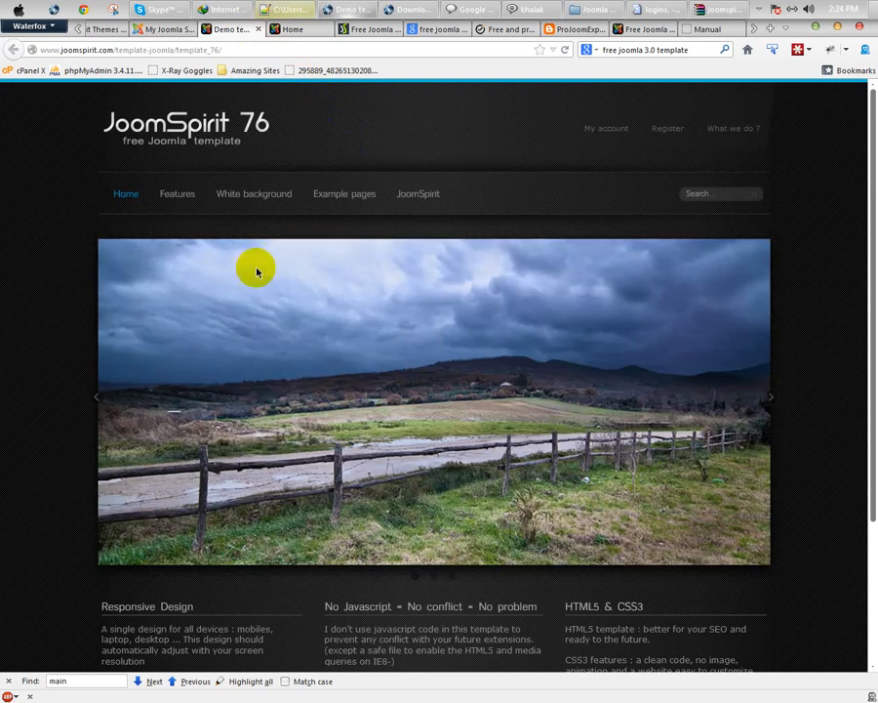